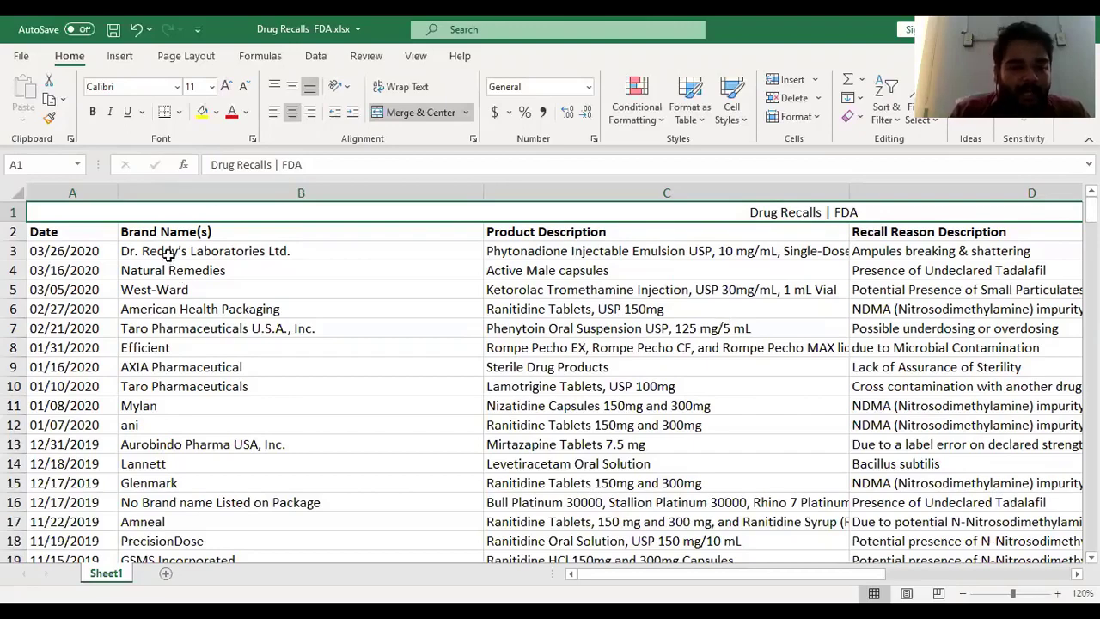
Copy the C2 header's formatting onto C4 with Format Painter, then undo it and reselect C2.
left_click(170, 251)
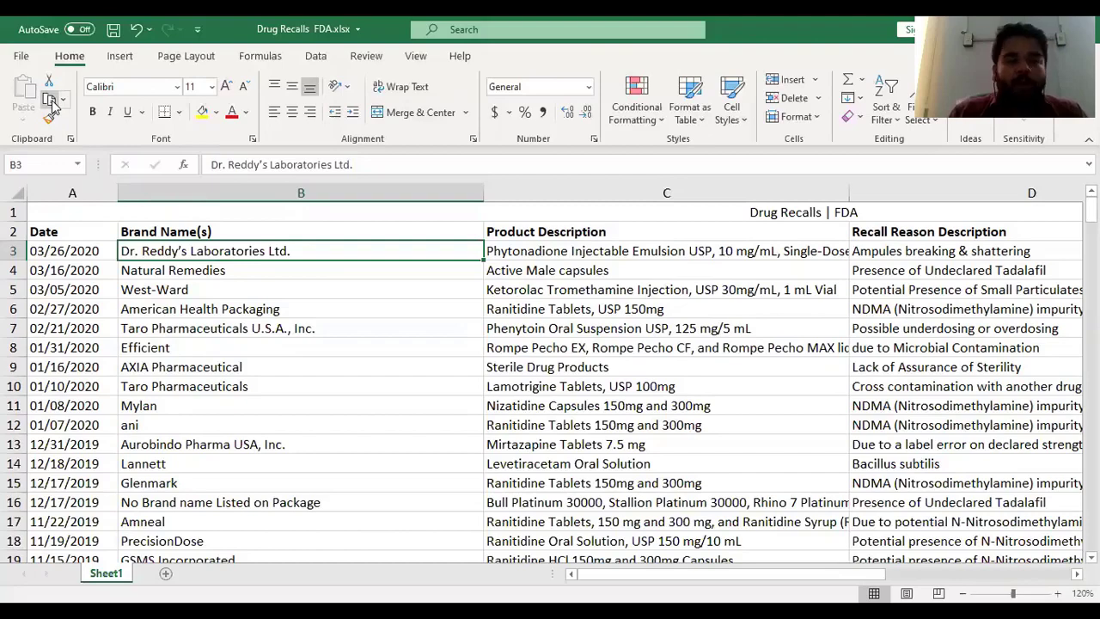
left_click(591, 229)
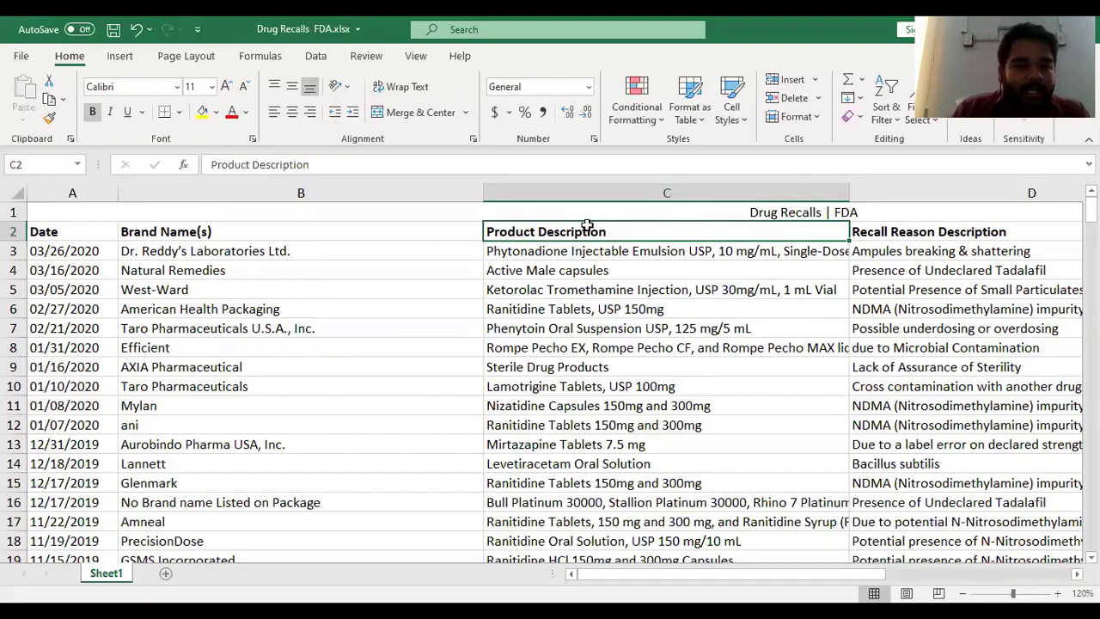
left_click(52, 123)
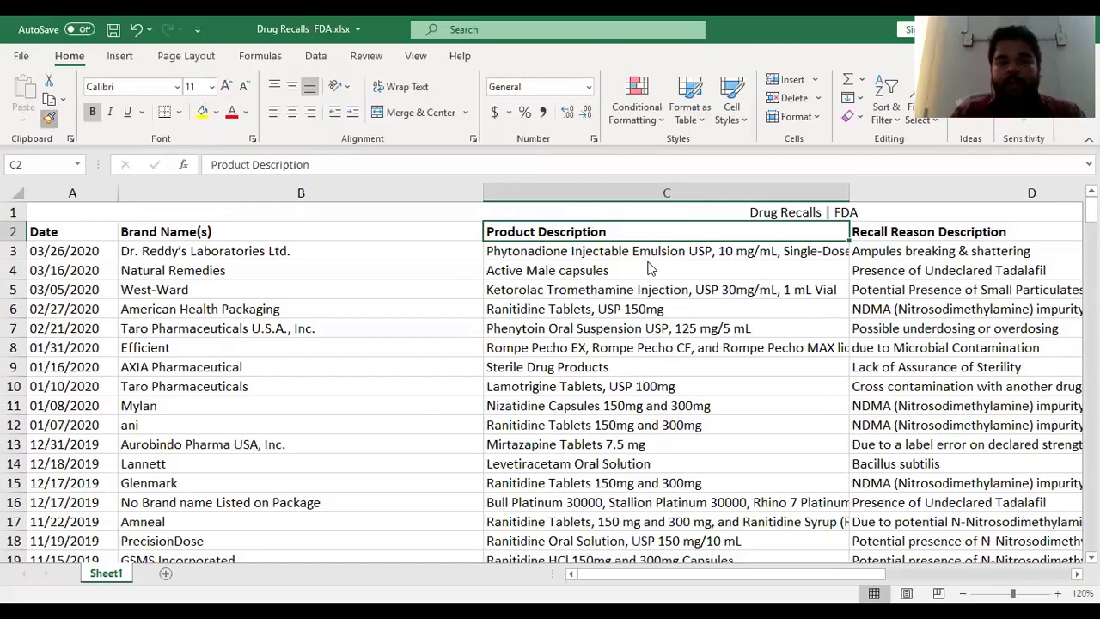
left_click(578, 271)
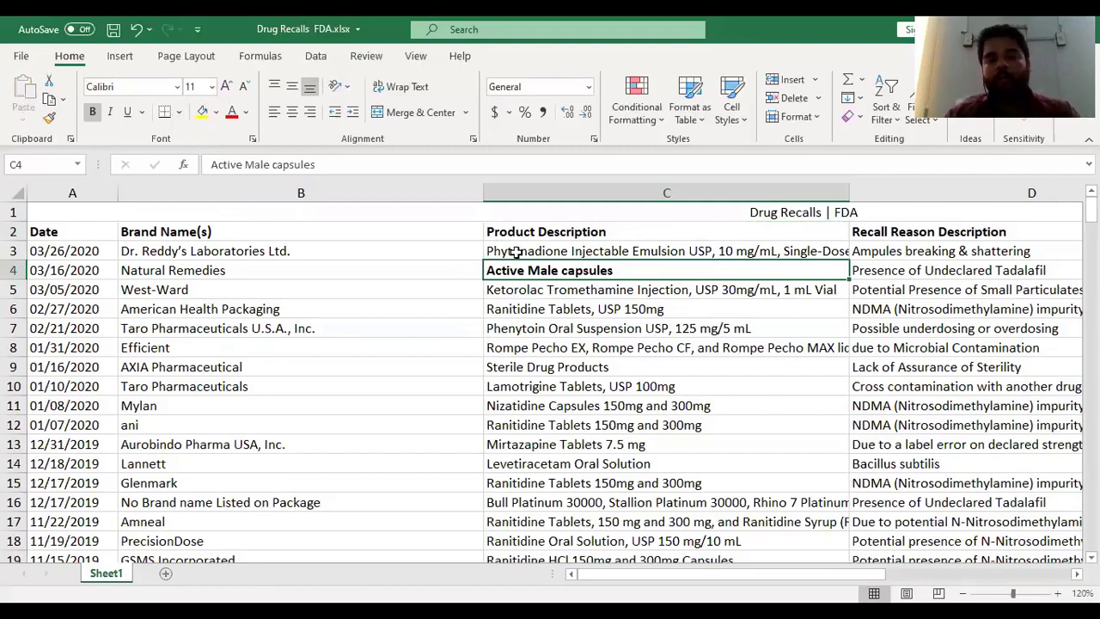
key("ctrl+z")
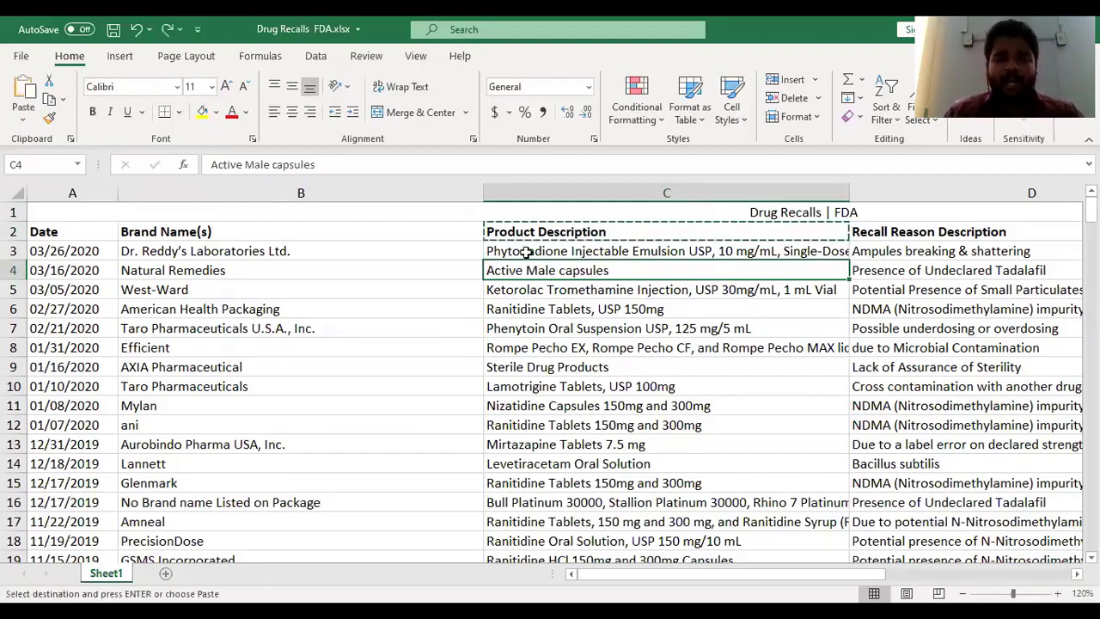
left_click(526, 252)
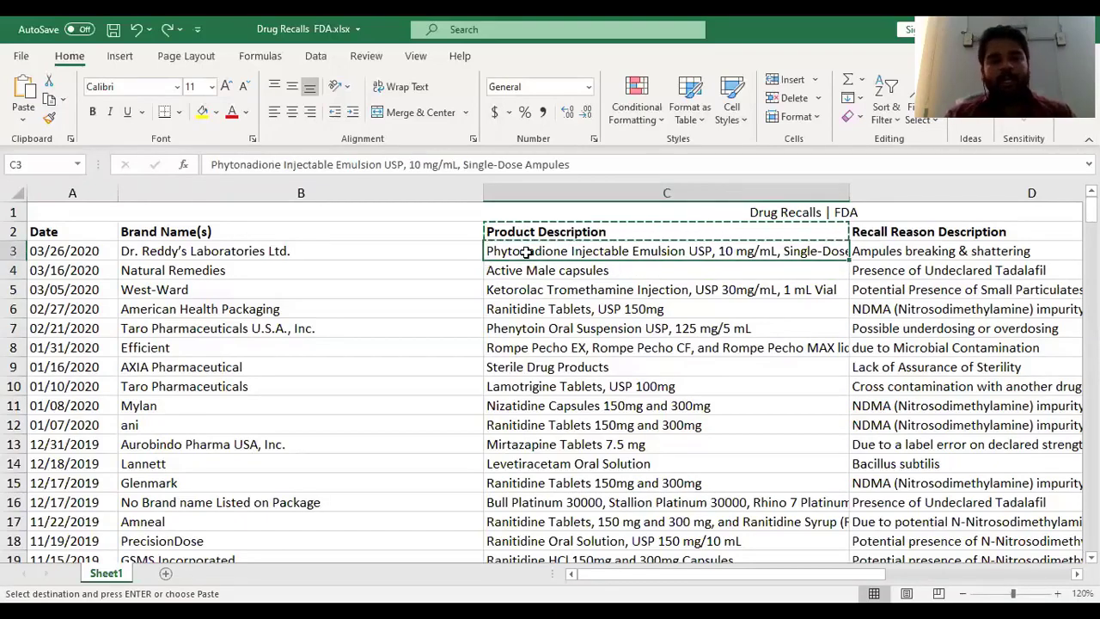
left_click(556, 233)
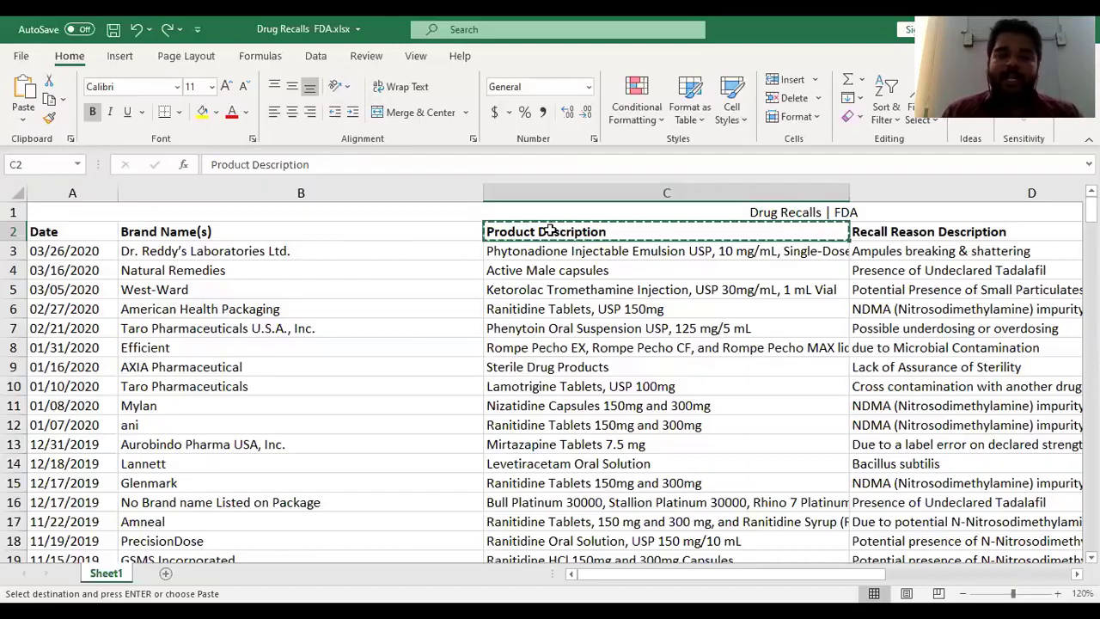
Enlarge the Product Description header in C2 from 11 to 14 point.
left_click(154, 88)
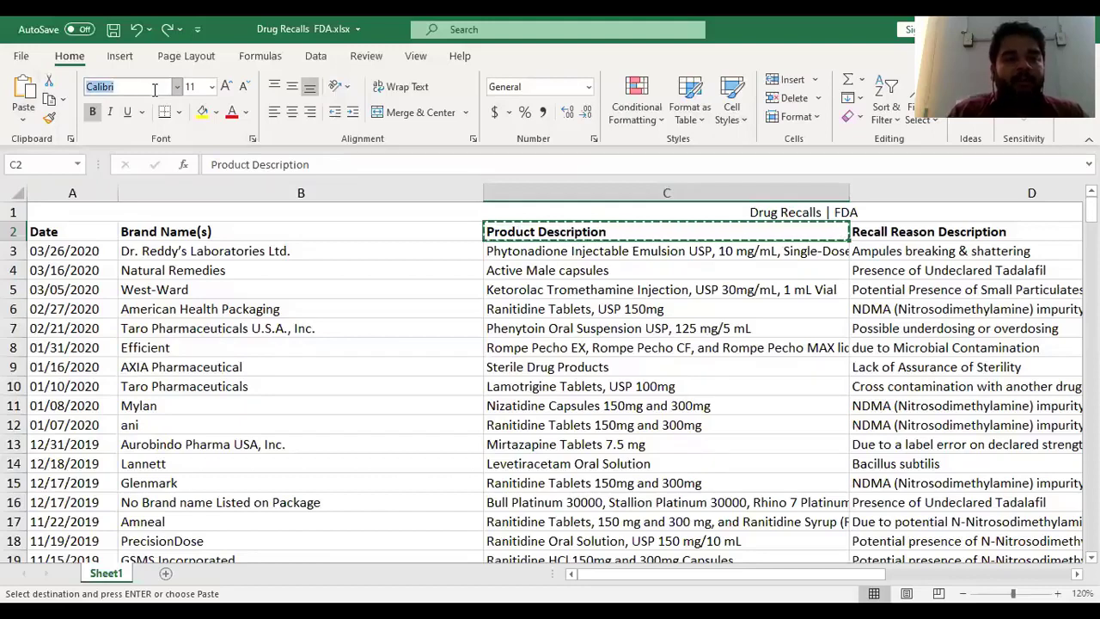
left_click(203, 88)
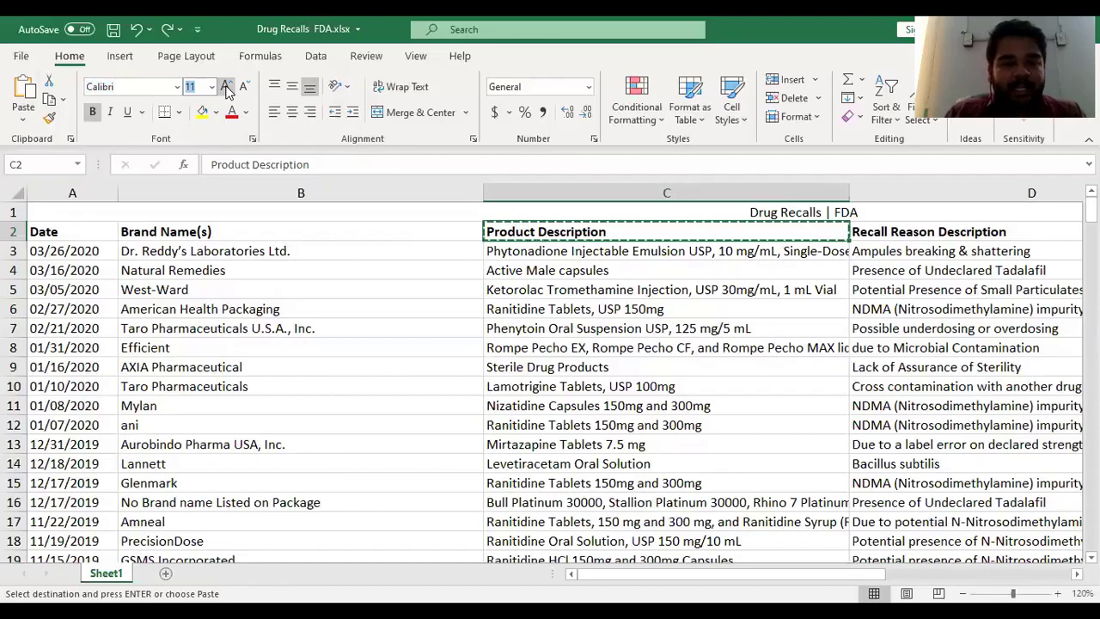
left_click(227, 88)
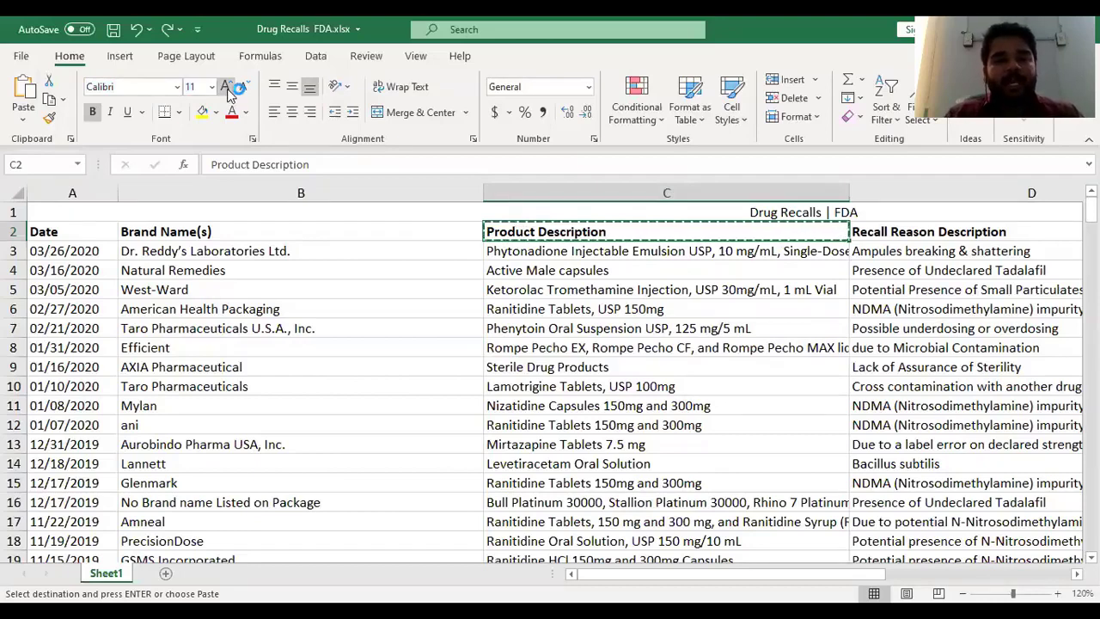
left_click(227, 89)
left_click(227, 89)
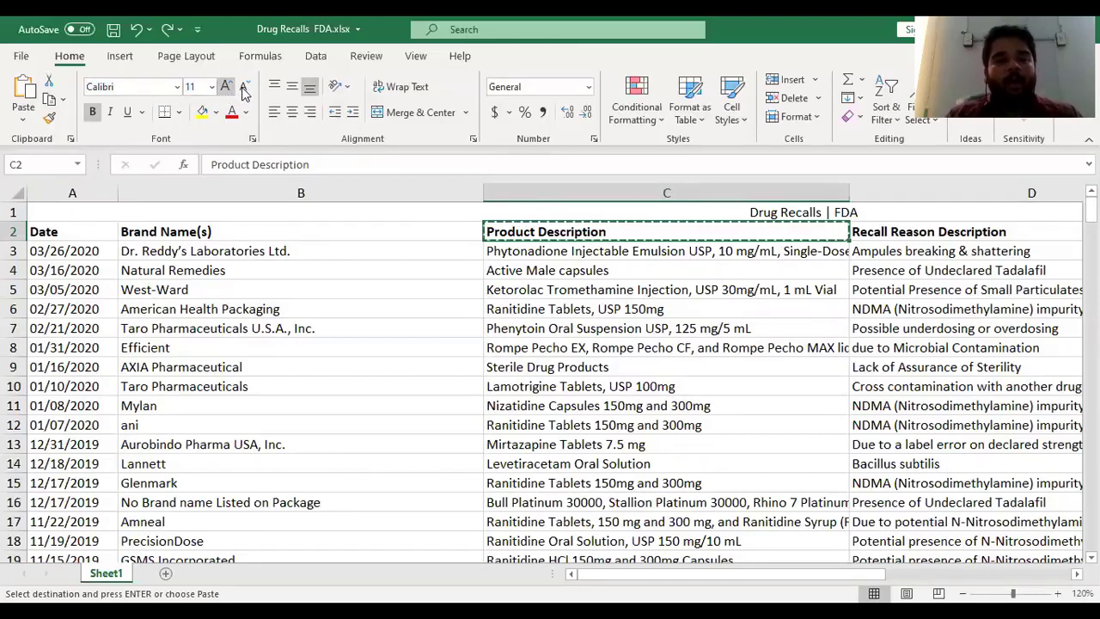
left_click(244, 88)
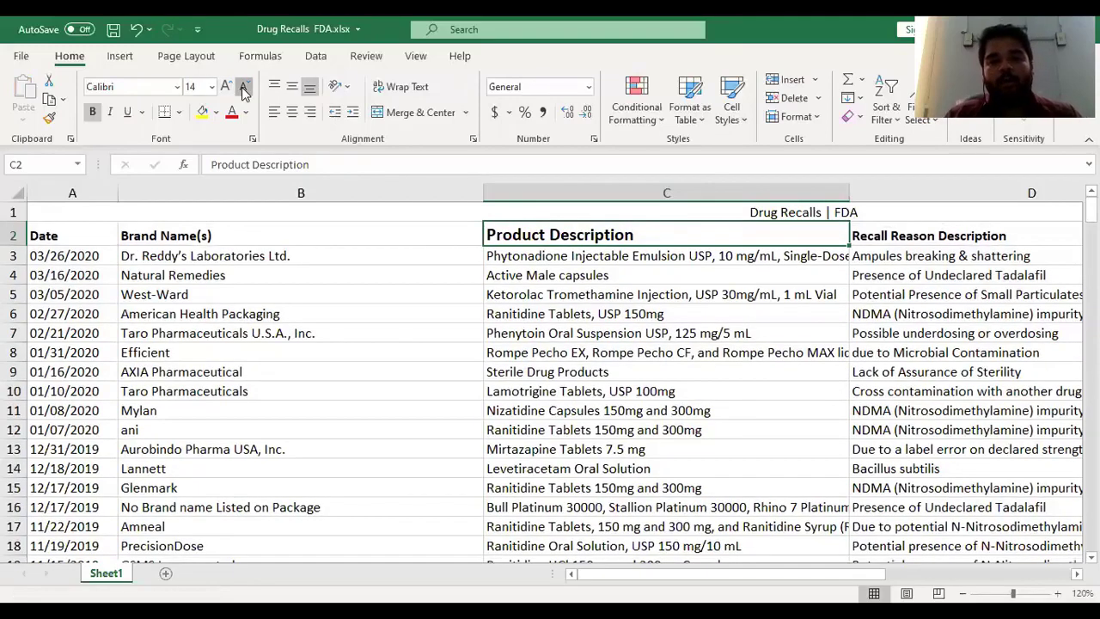
left_click(244, 88)
left_click(224, 87)
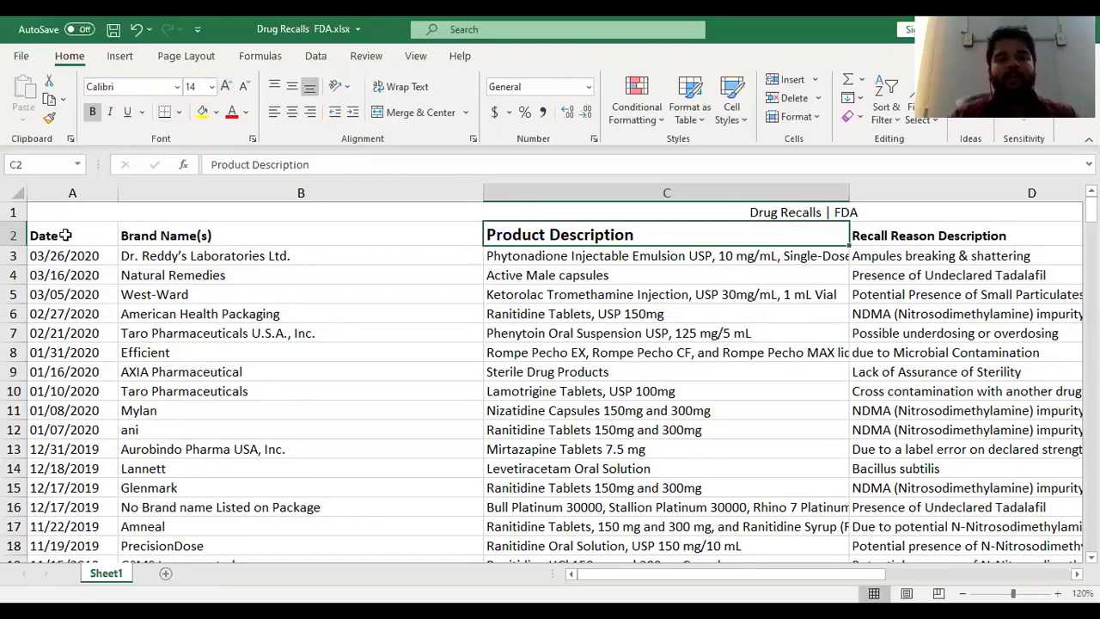
Apply All Borders to every cell of the A2:B10 date and brand block.
left_click(65, 235)
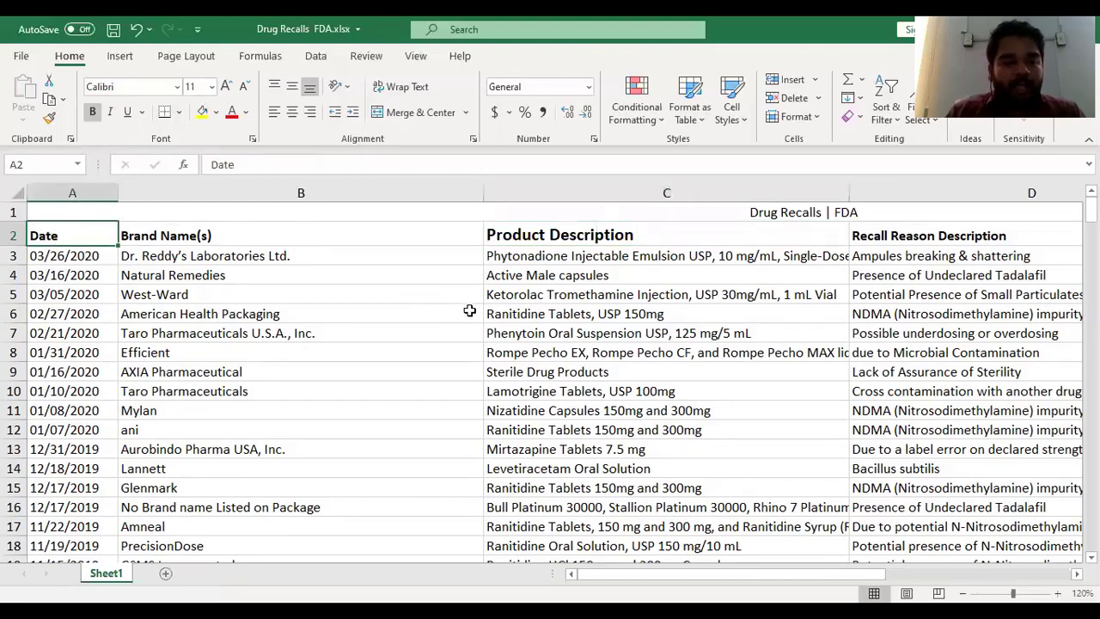
left_click_drag(470, 311, 462, 392)
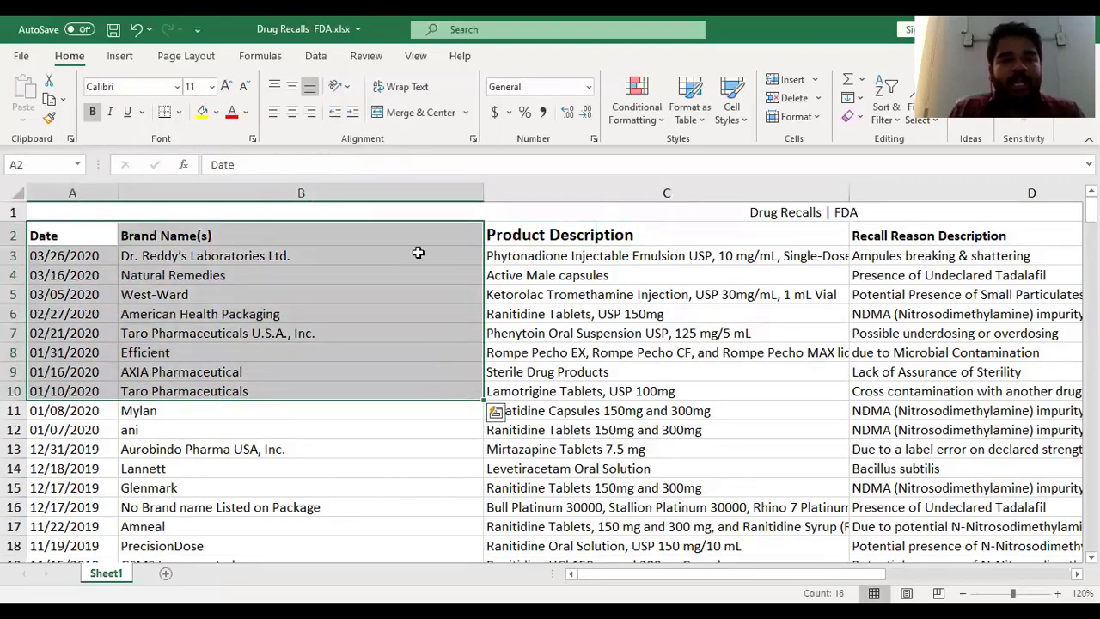
left_click(180, 114)
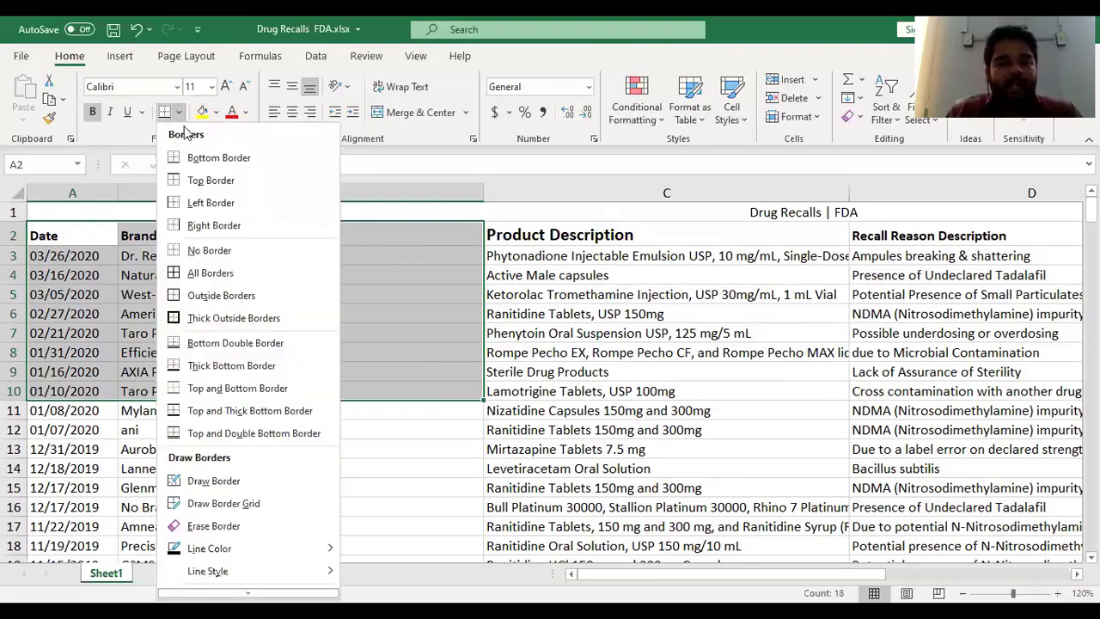
left_click(225, 275)
left_click(599, 334)
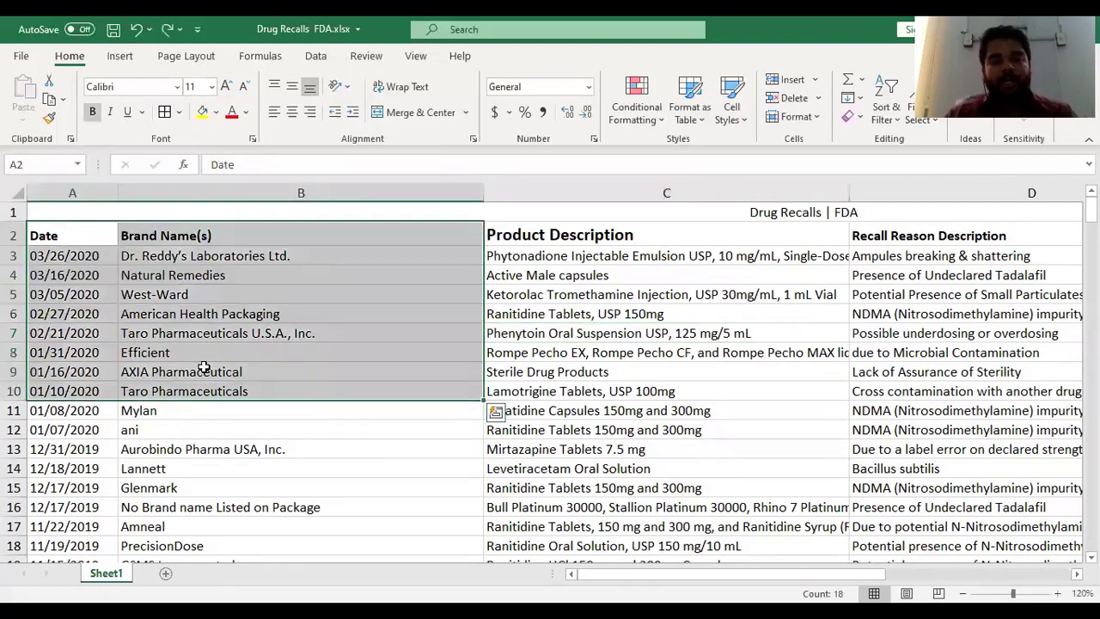
left_click(85, 232)
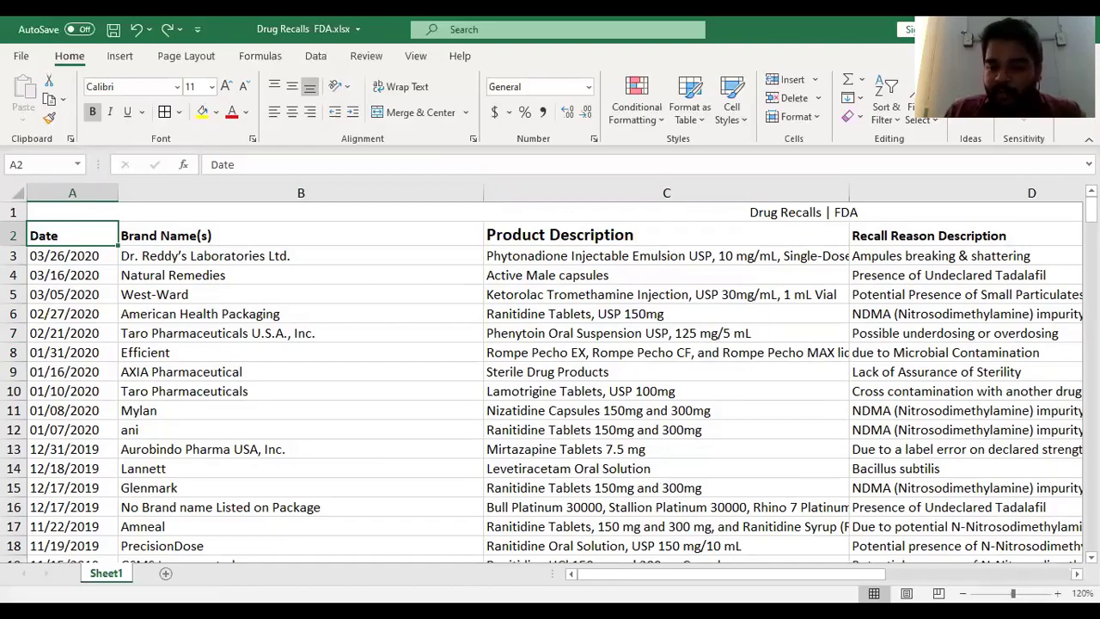
Zoom the sheet to 160% and angle the Date header counterclockwise, then clockwise.
left_click(1058, 593)
left_click(1057, 593)
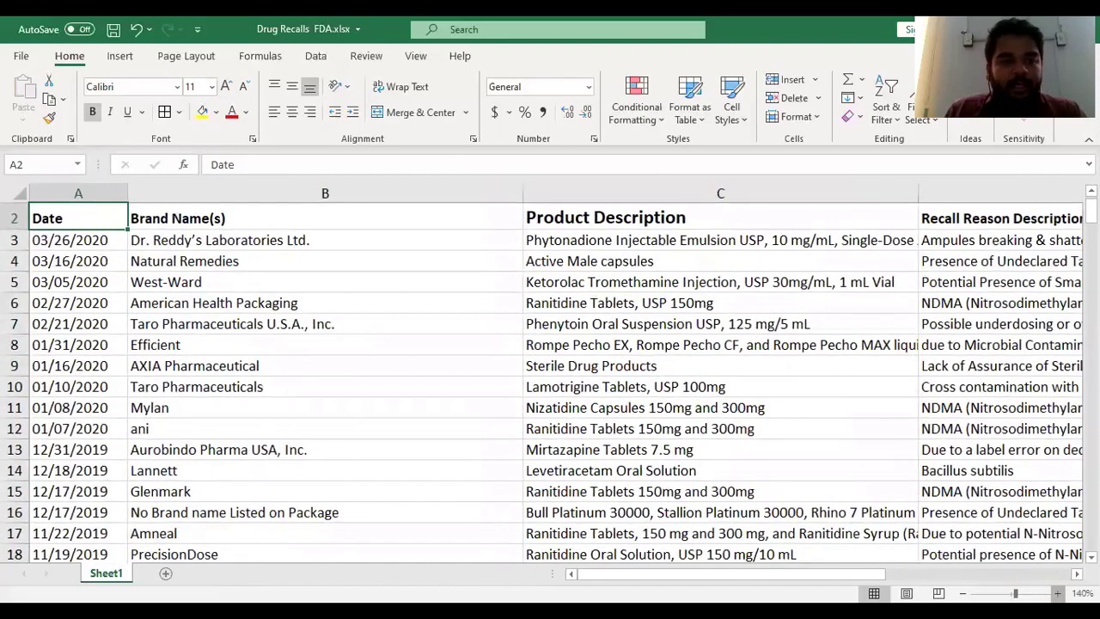
left_click(1057, 594)
left_click(1057, 594)
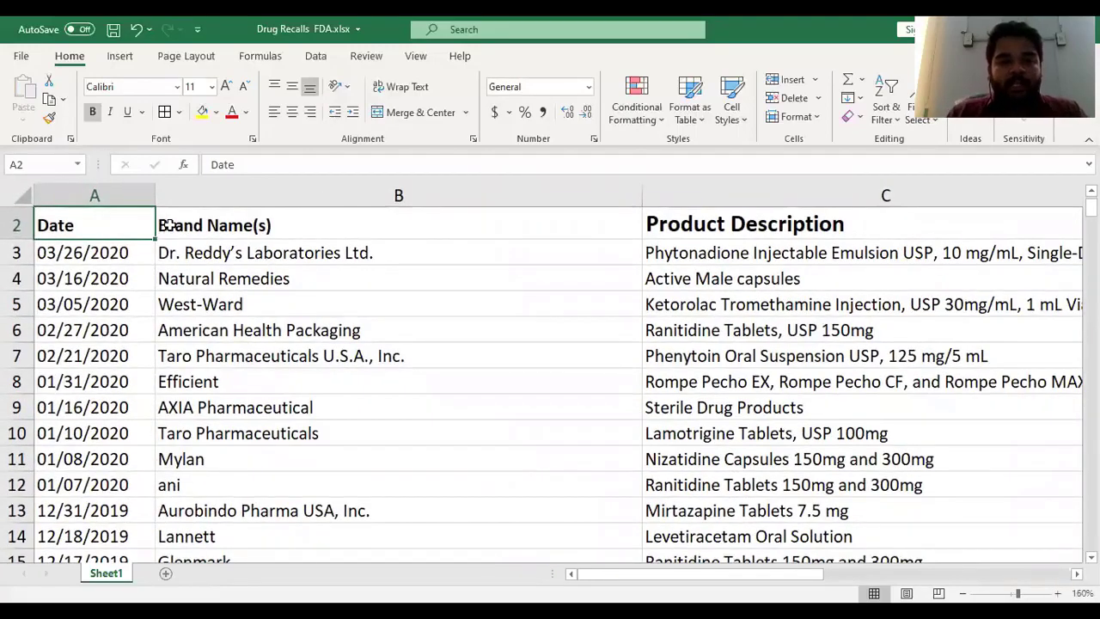
left_click(349, 88)
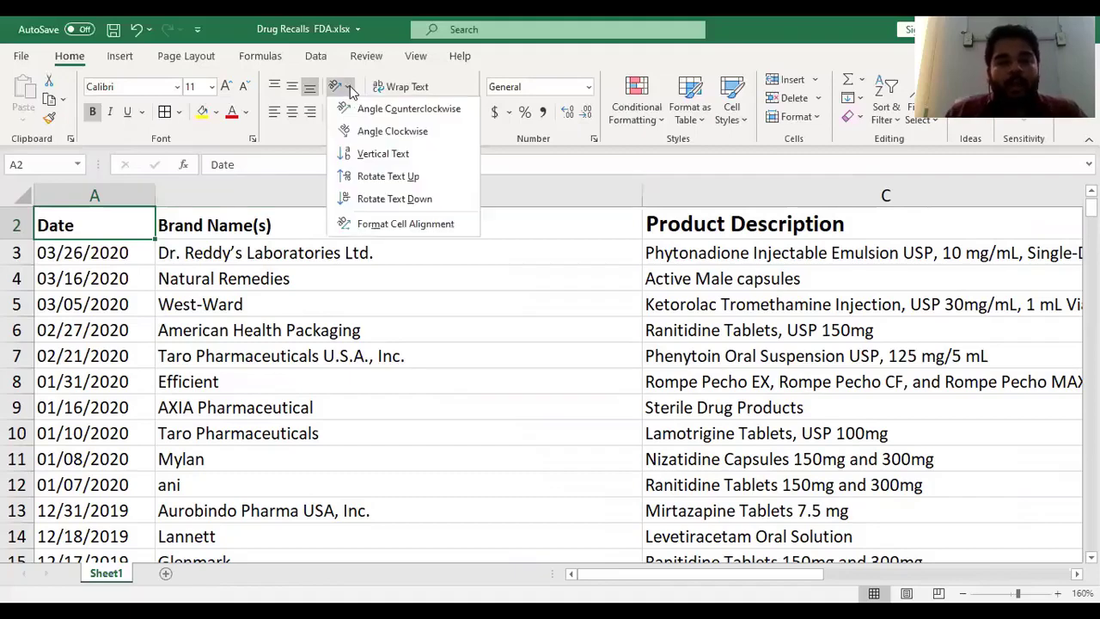
left_click(379, 111)
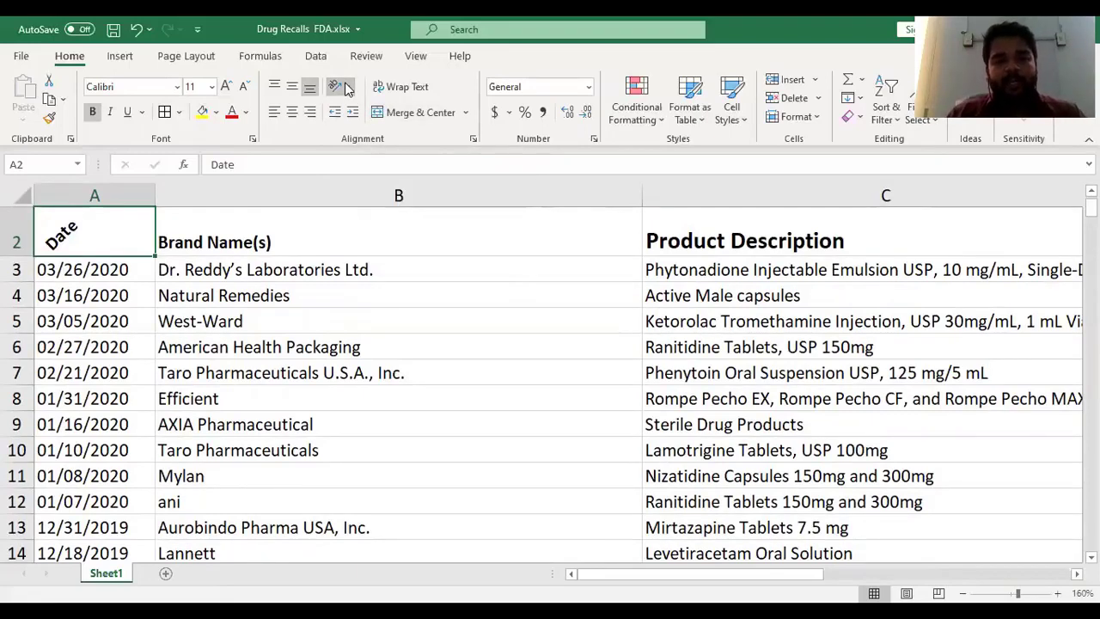
left_click(348, 89)
left_click(393, 132)
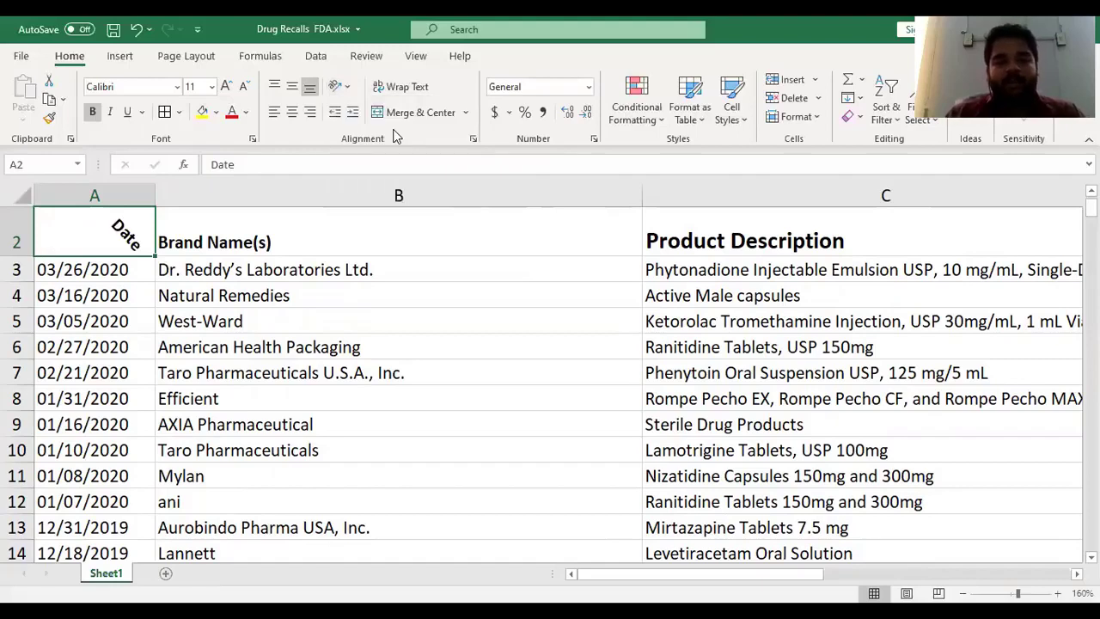
Try vertical, rotate-up, rotate-down and counterclockwise orientations on the Date header.
left_click(344, 87)
left_click(339, 88)
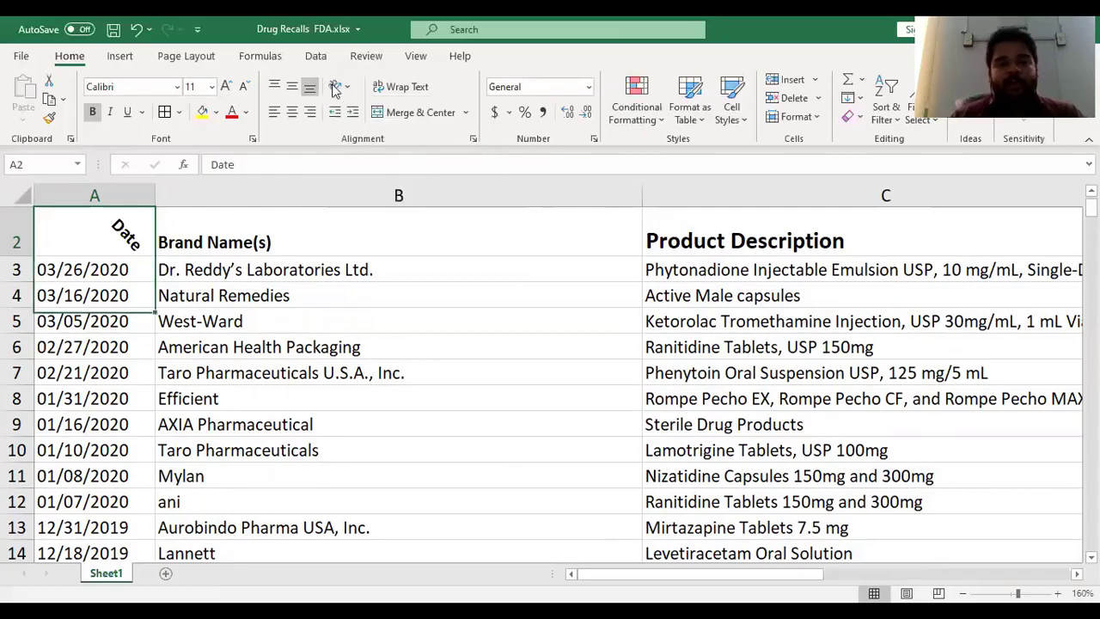
left_click(344, 89)
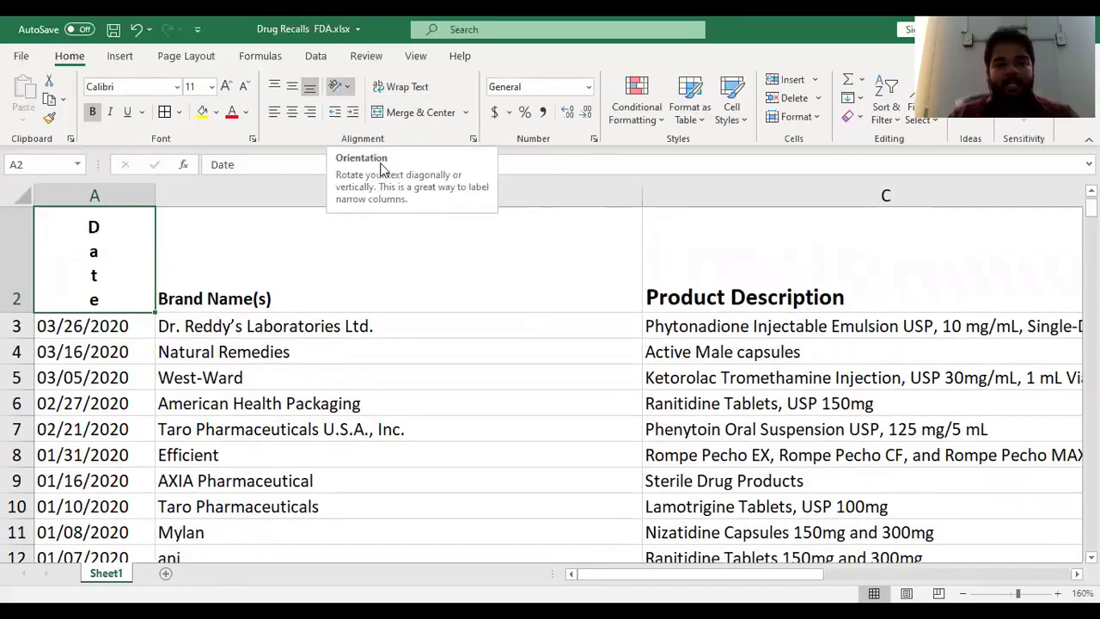
left_click(344, 87)
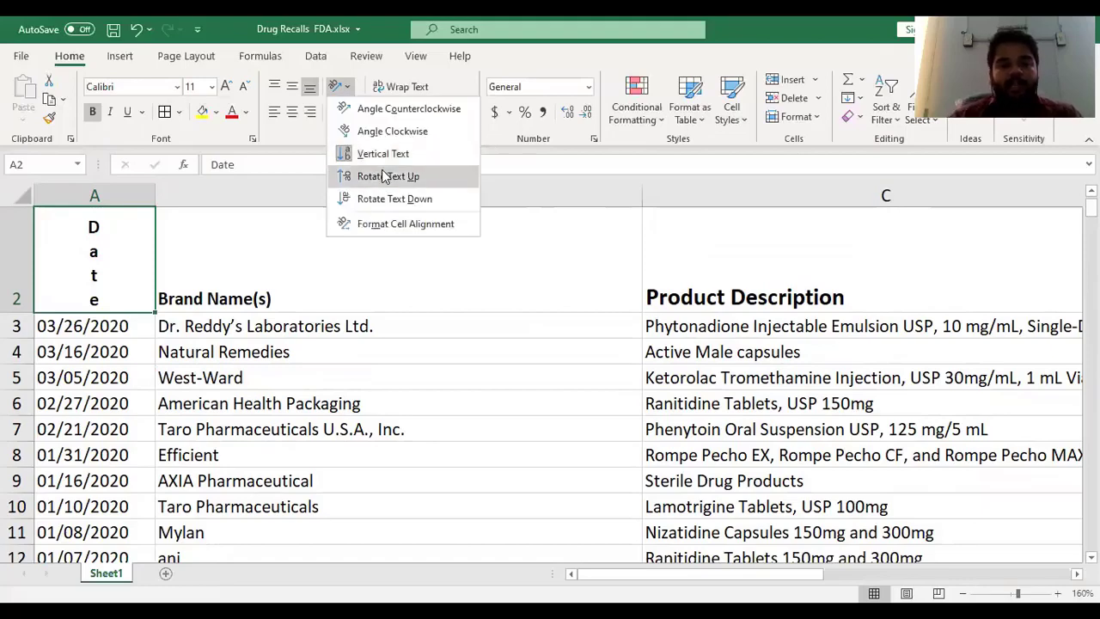
left_click(384, 177)
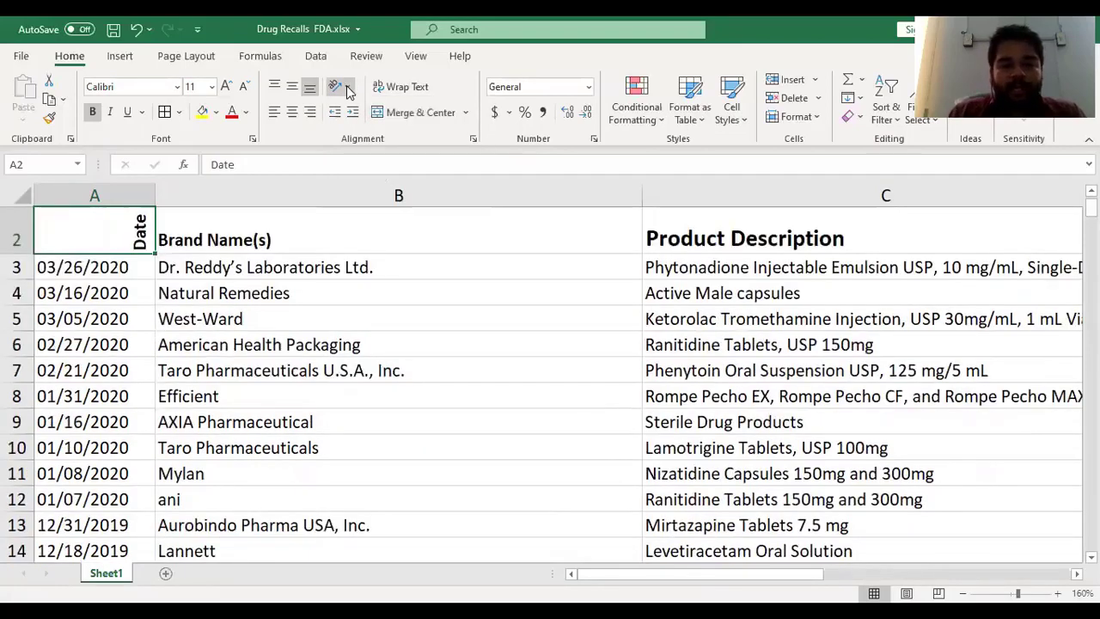
left_click(347, 91)
left_click(391, 199)
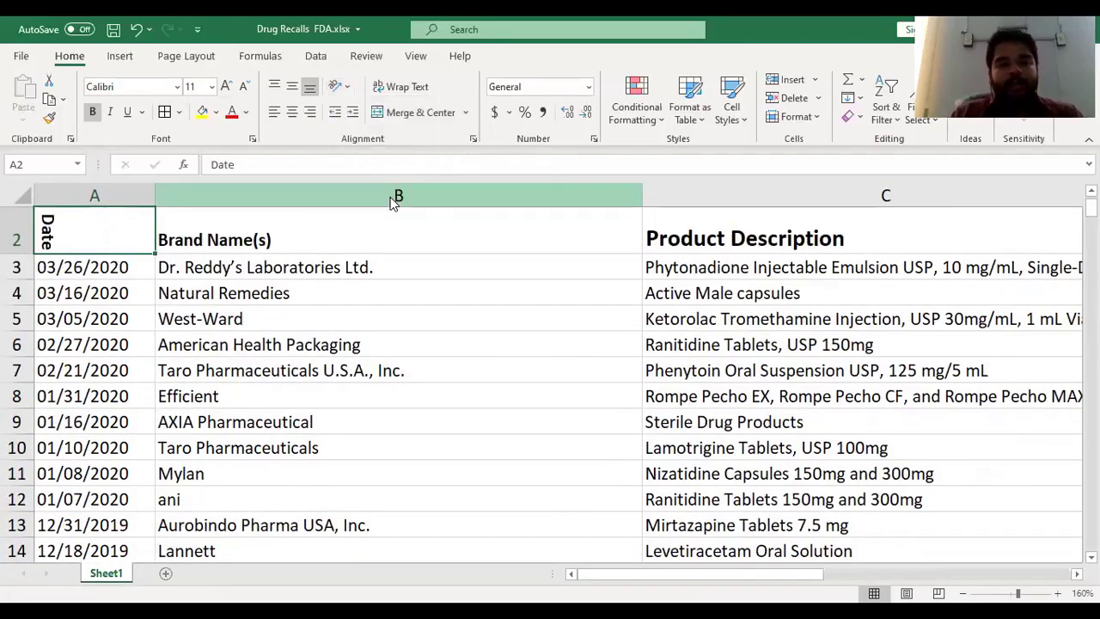
left_click(350, 87)
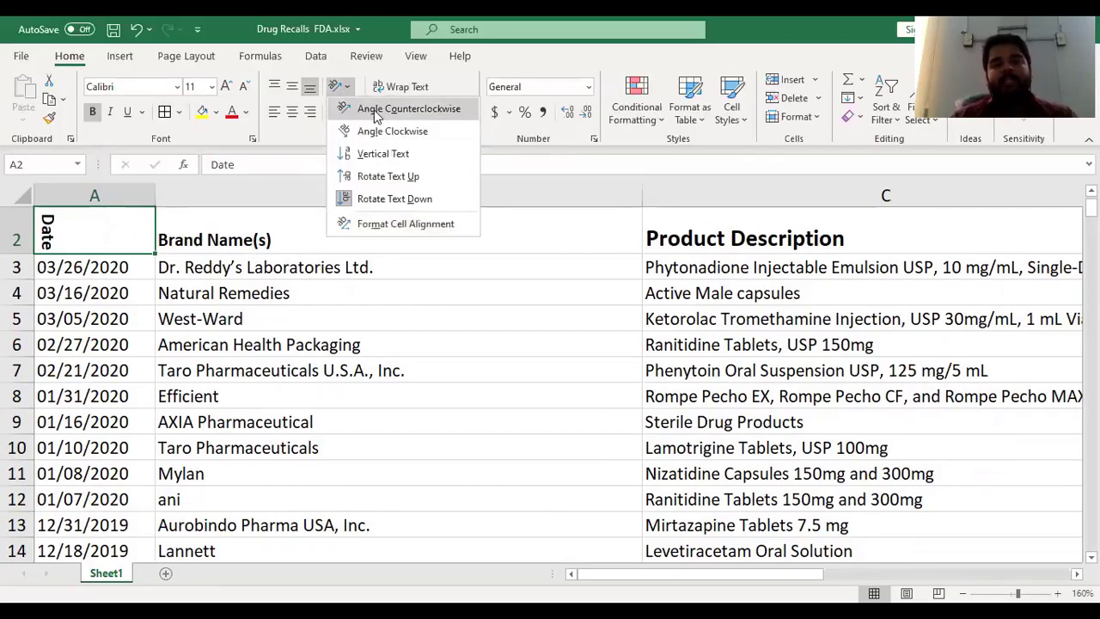
left_click(375, 112)
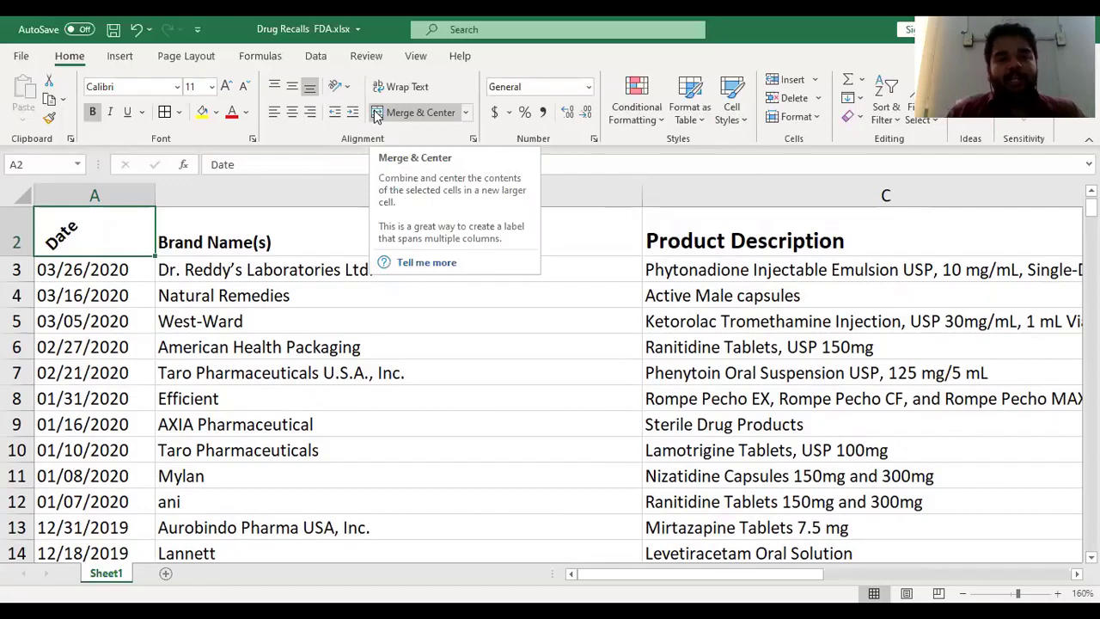
Angle the Brand Name(s) header clockwise, then undo it along with recent Date header changes.
left_click(263, 240)
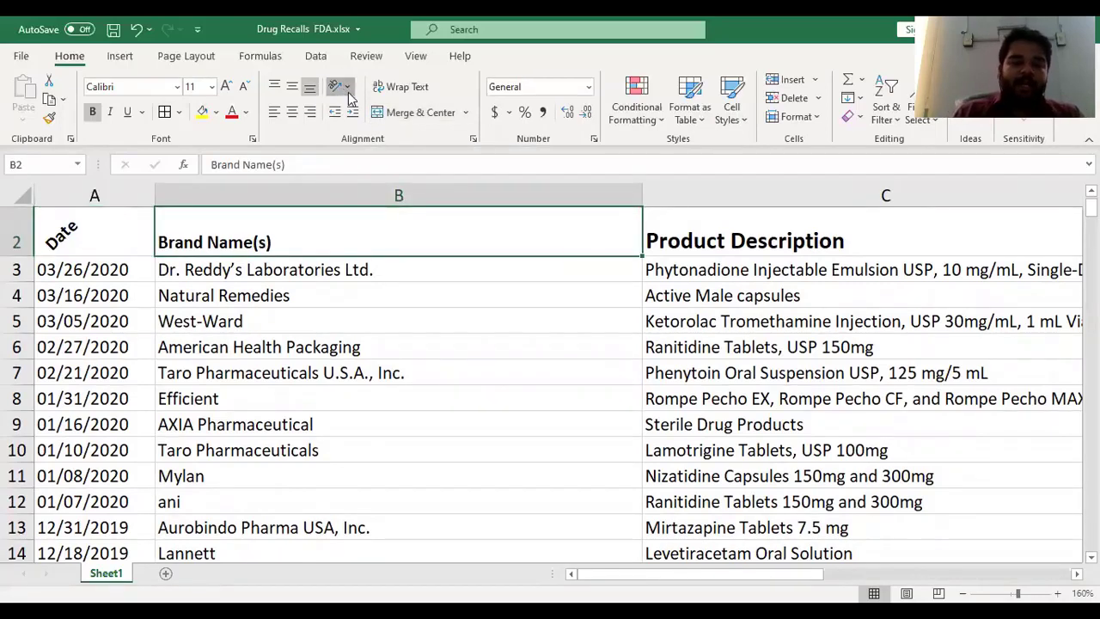
left_click(347, 86)
left_click(378, 131)
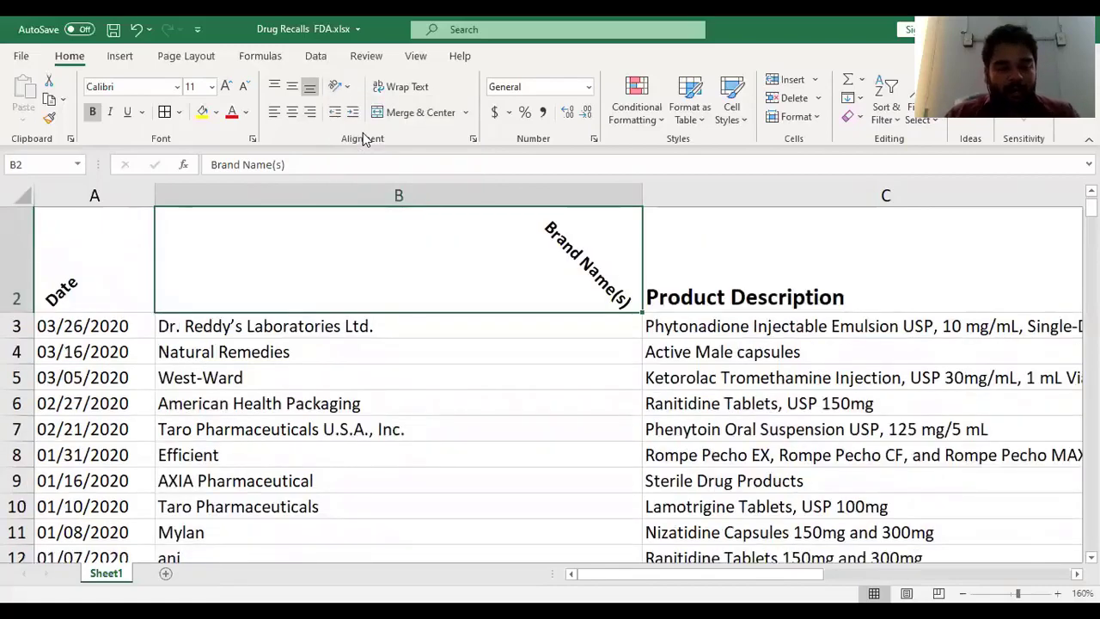
key("ctrl+z")
key("ctrl+z")
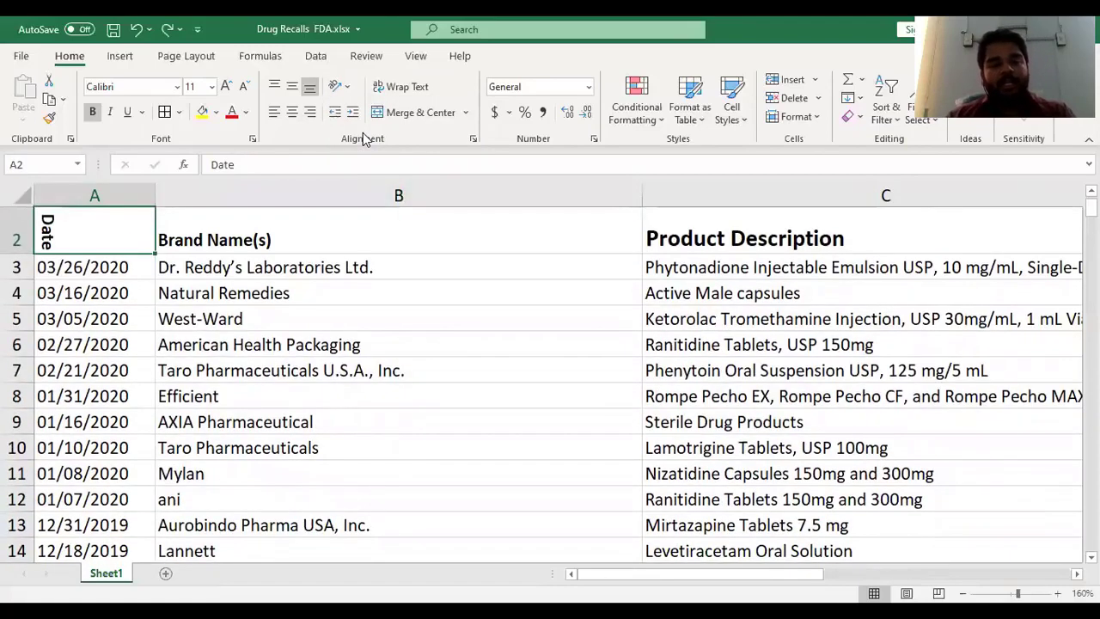
key("ctrl+z")
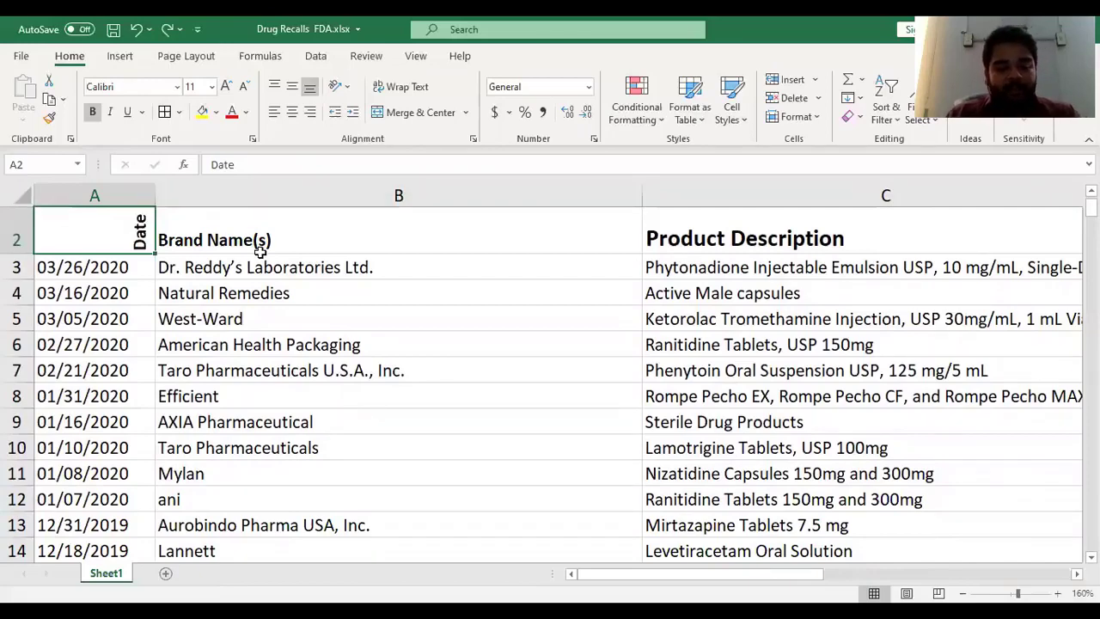
key("ctrl+z")
key("ctrl+z")
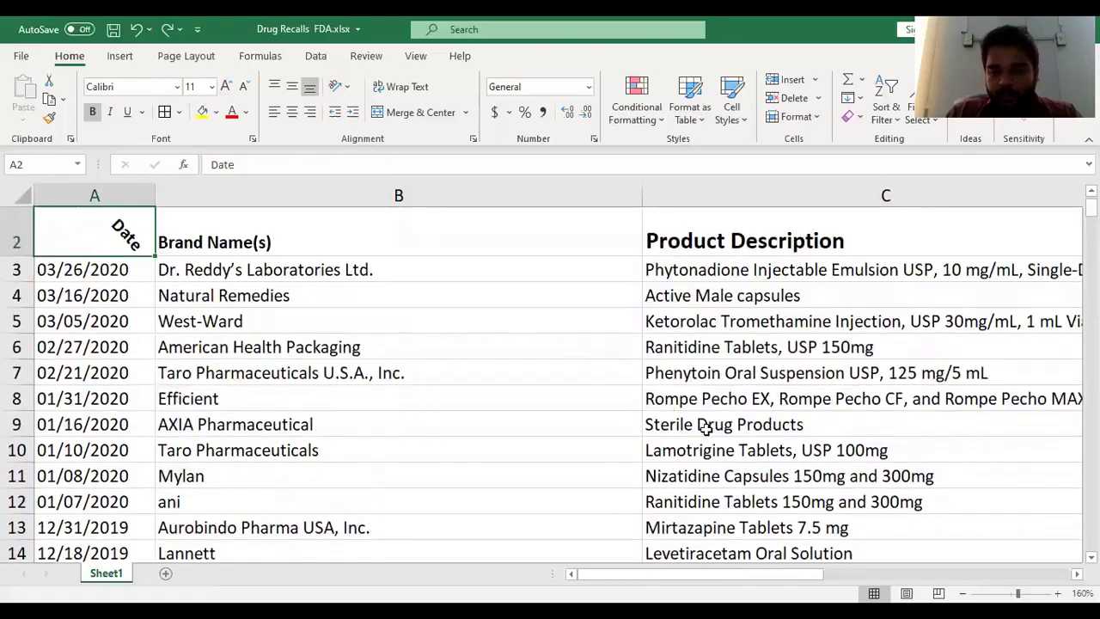
Undo the Date header rotation so it reads horizontally again.
scroll(365, 281, "down", 2, "ctrl")
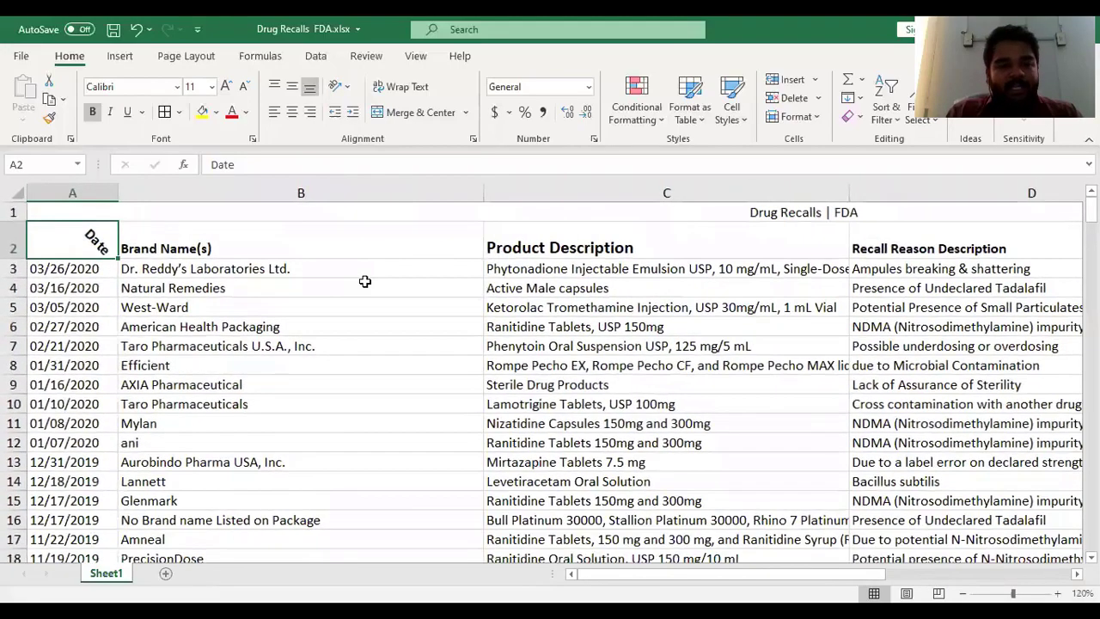
scroll(365, 281, "down", 2, "ctrl")
scroll(365, 281, "up", 2, "ctrl")
scroll(365, 281, "up", 1, "ctrl")
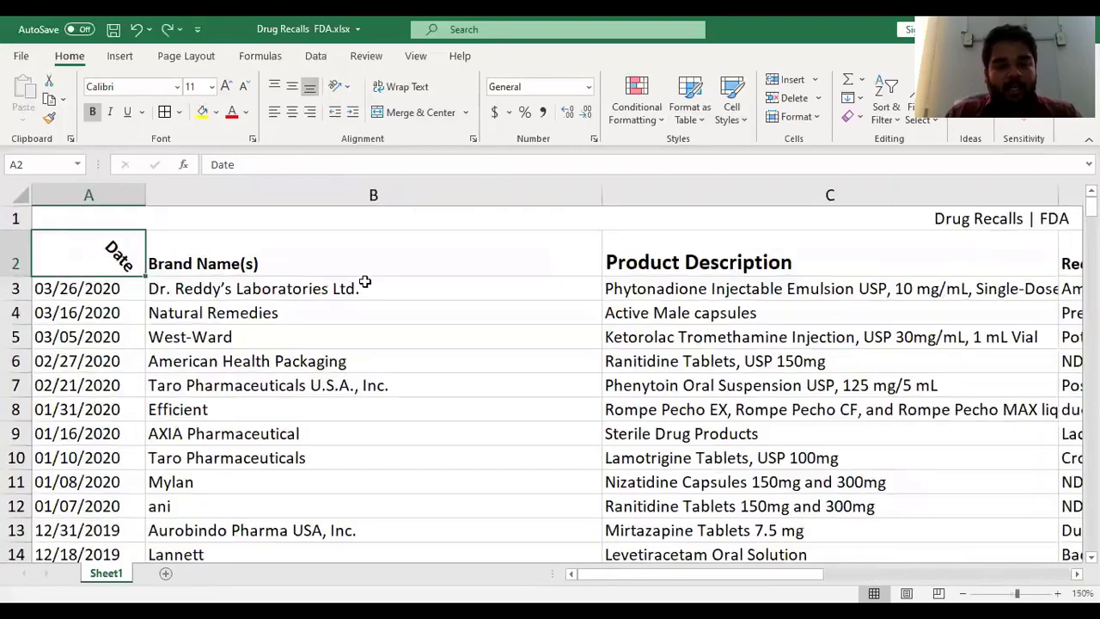
scroll(364, 281, "up", 1, "ctrl")
key("ctrl+z")
key("ctrl+z")
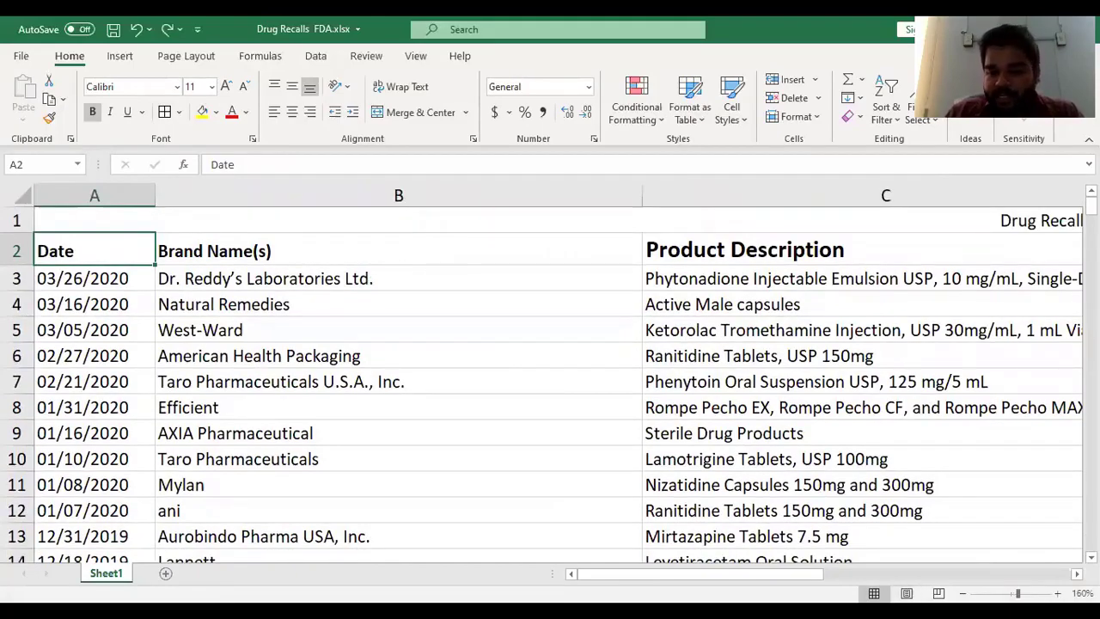
scroll(934, 372, "down", 4, "ctrl")
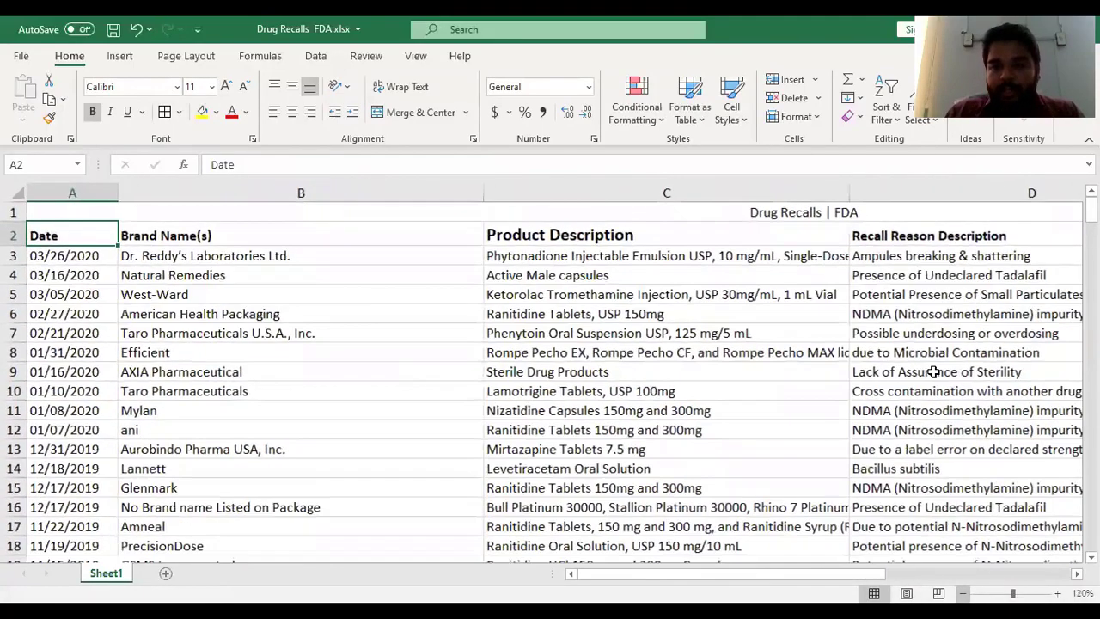
Unmerge the Drug Recalls | FDA title cell and center the text in A1.
left_click(796, 212)
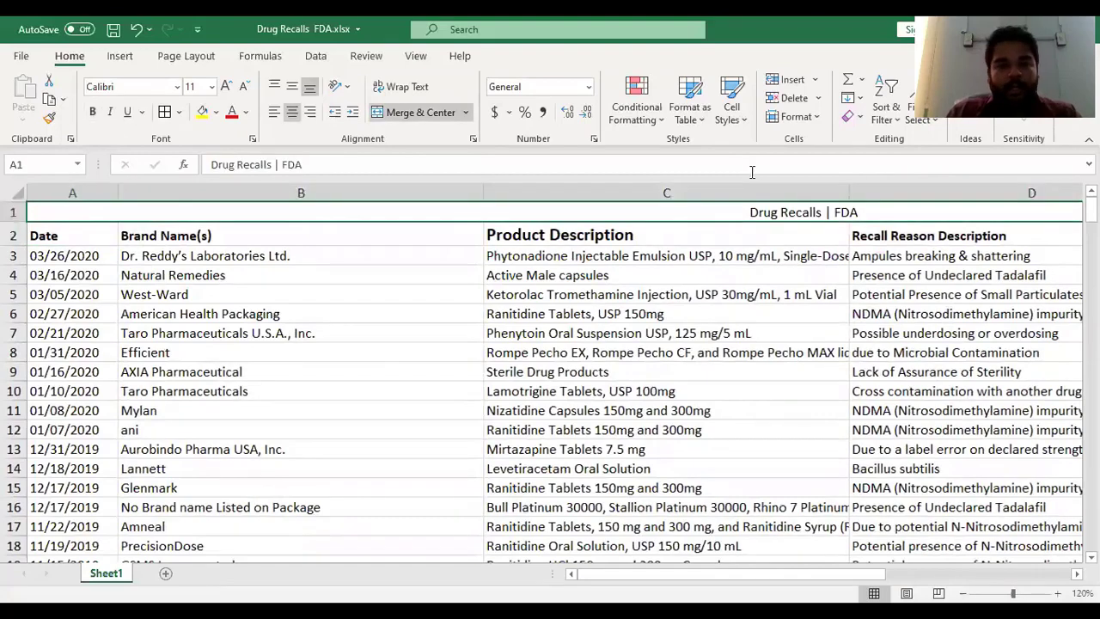
left_click(446, 112)
left_click(250, 314)
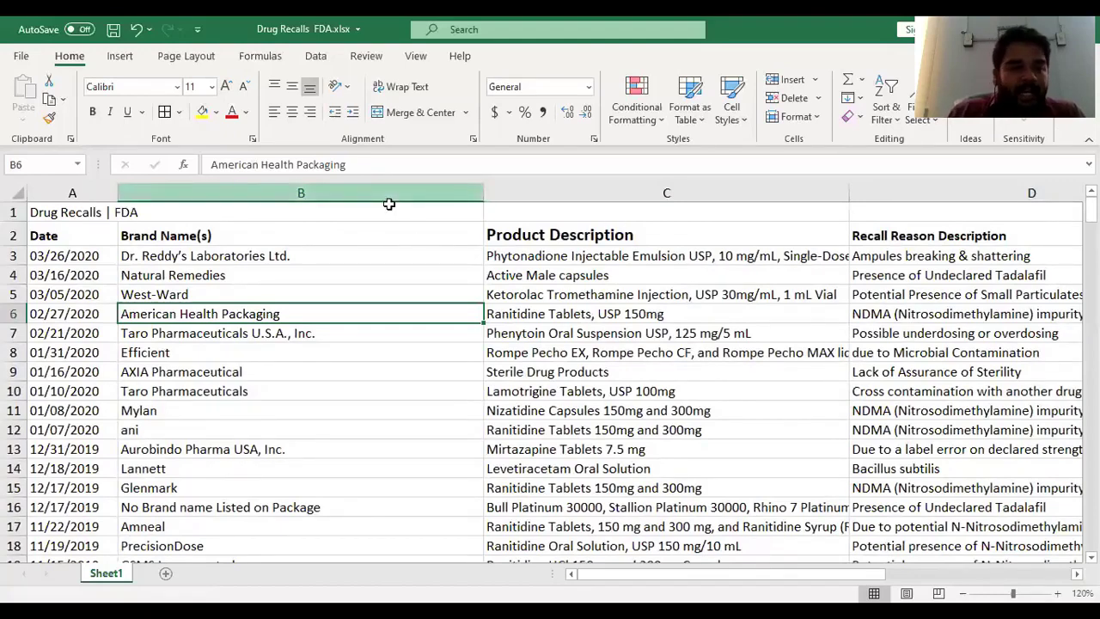
left_click(75, 213)
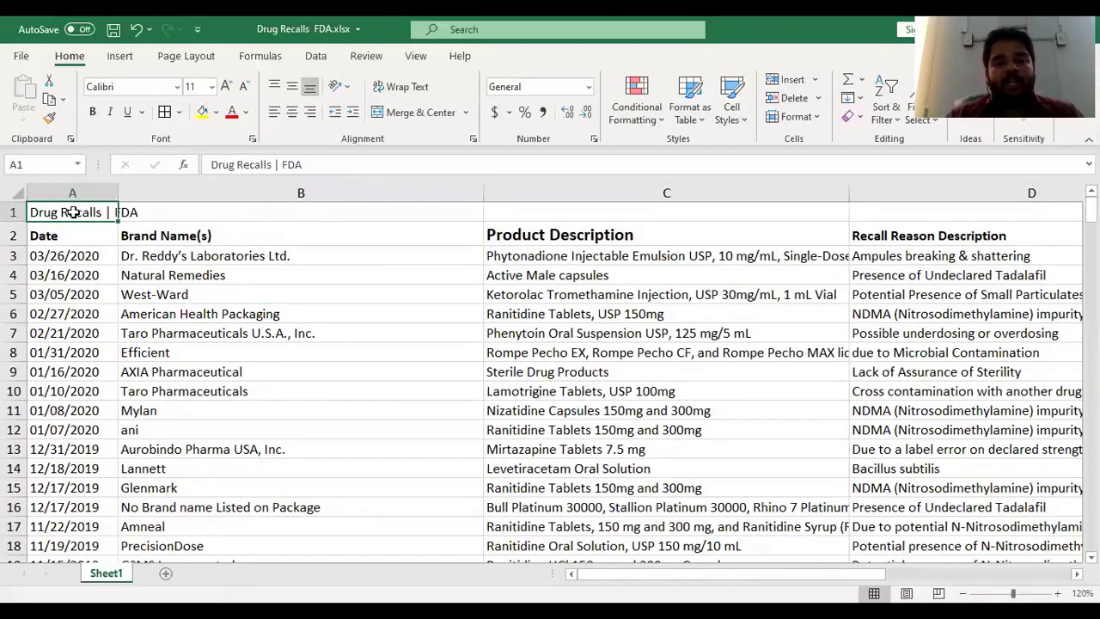
left_click(421, 110)
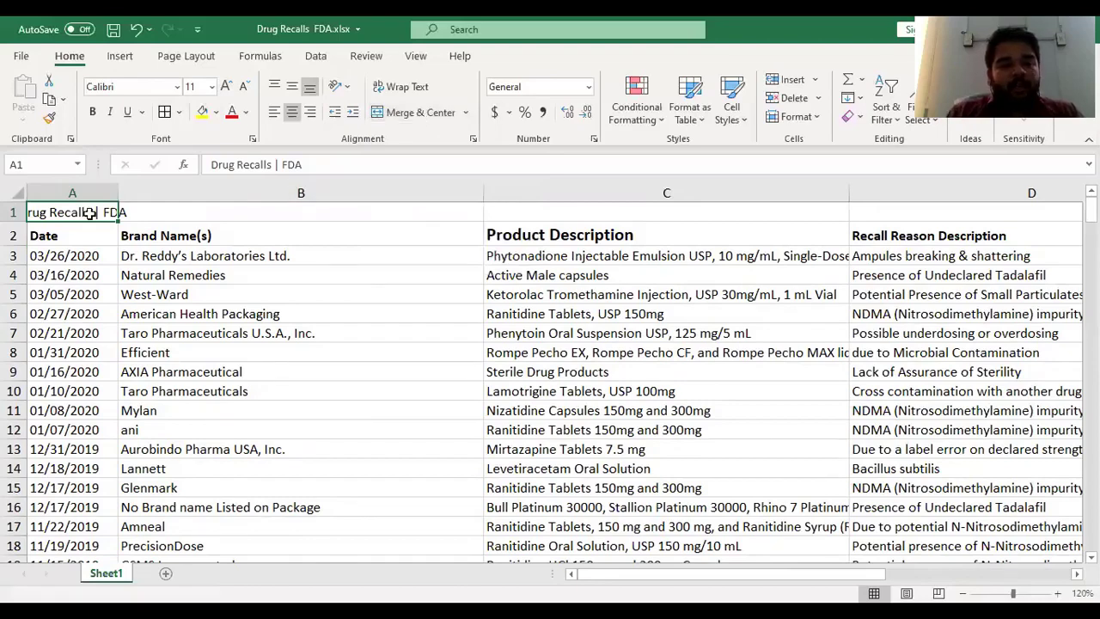
Merge and center the title across A1:C1.
left_click_drag(83, 214, 666, 212)
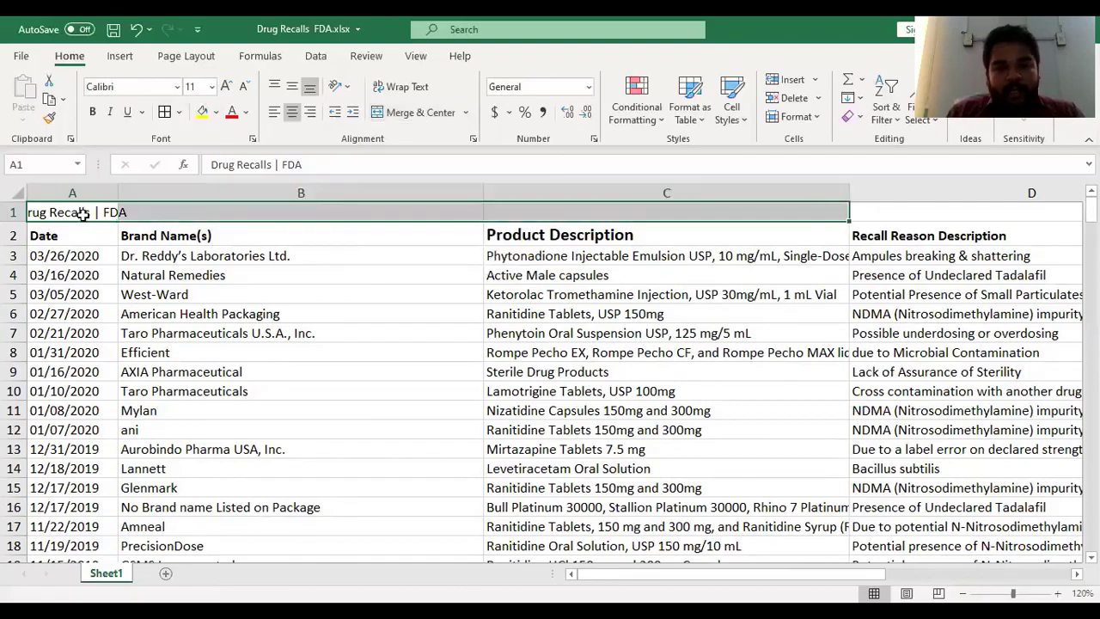
left_click(404, 116)
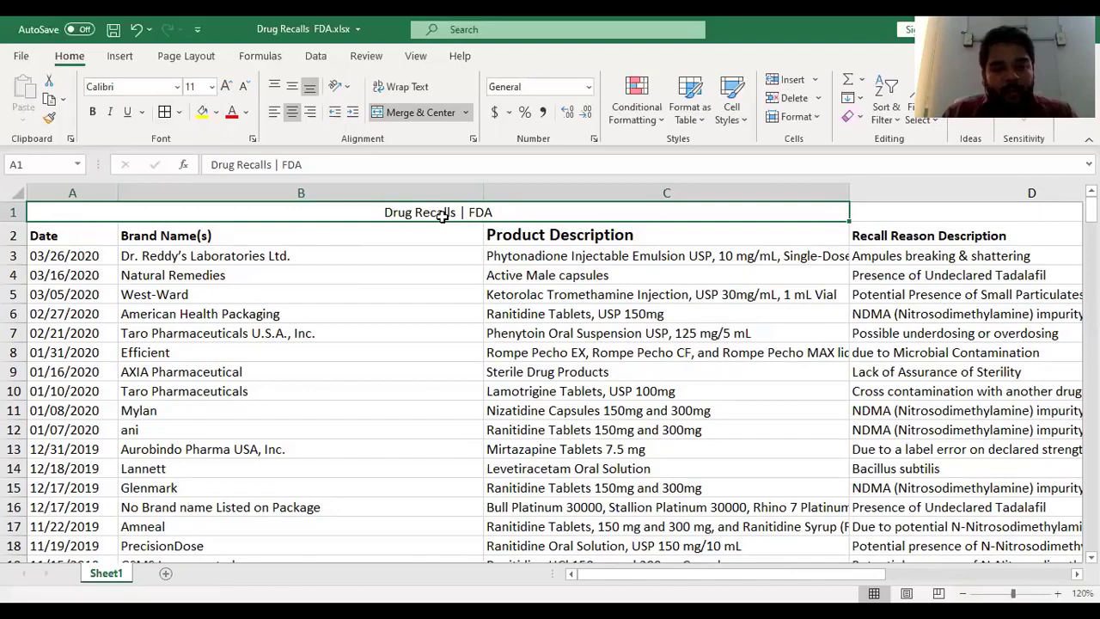
key("ctrl+z")
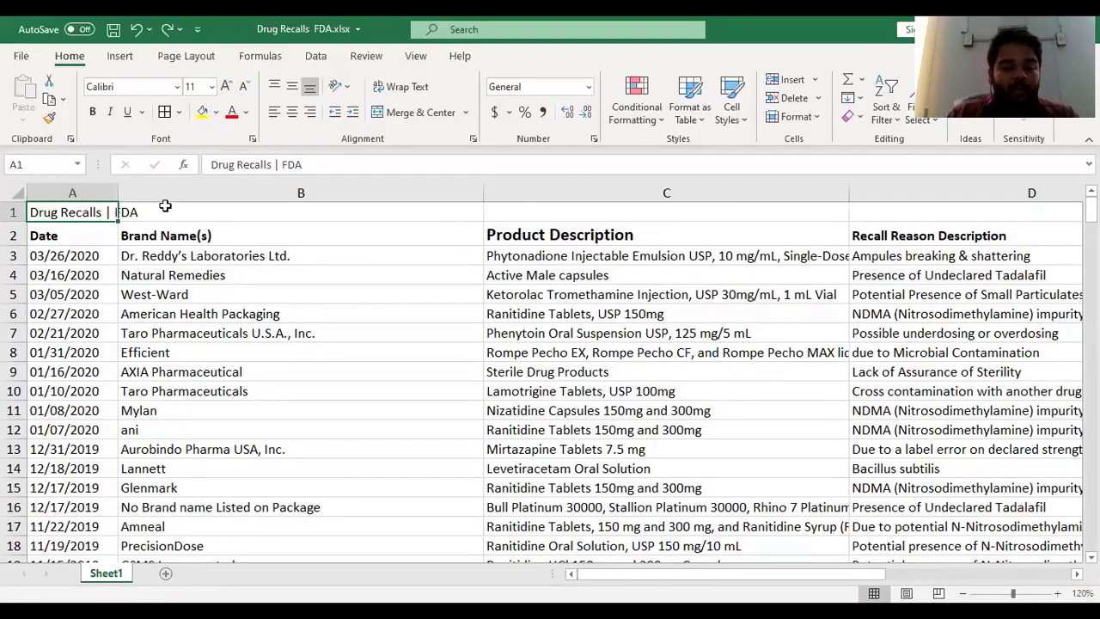
key("shift+Right")
key("shift+Right")
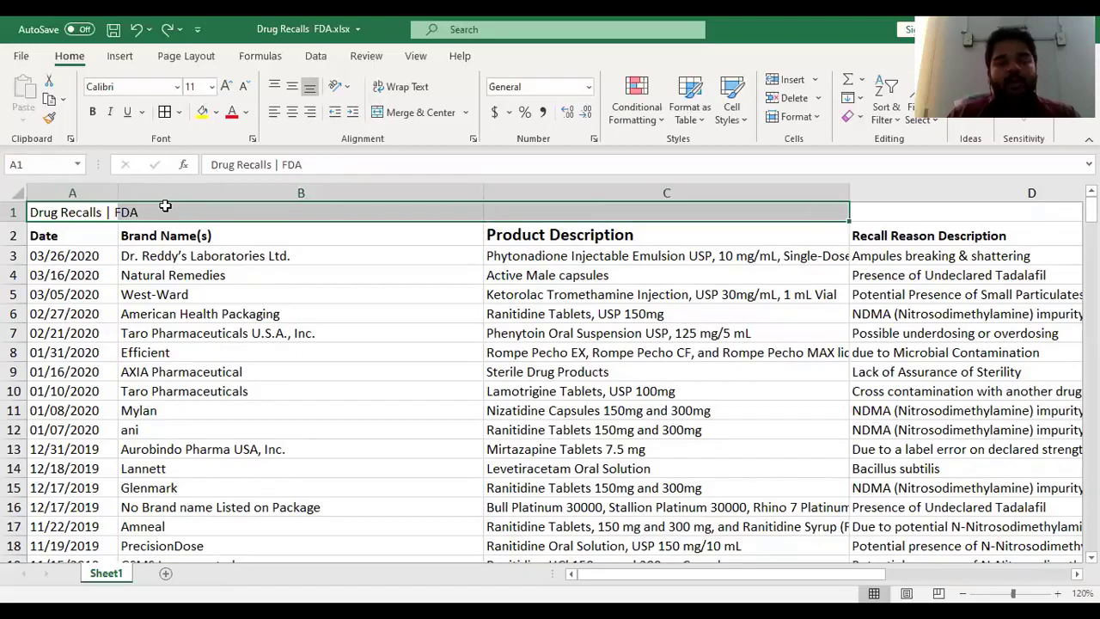
left_click(431, 121)
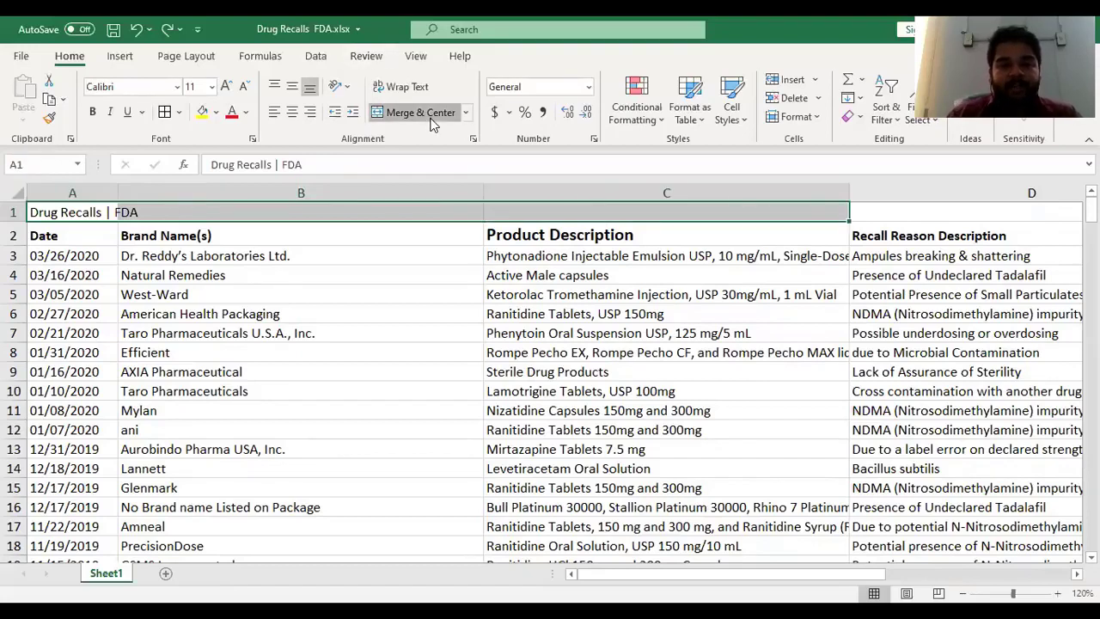
left_click(395, 290)
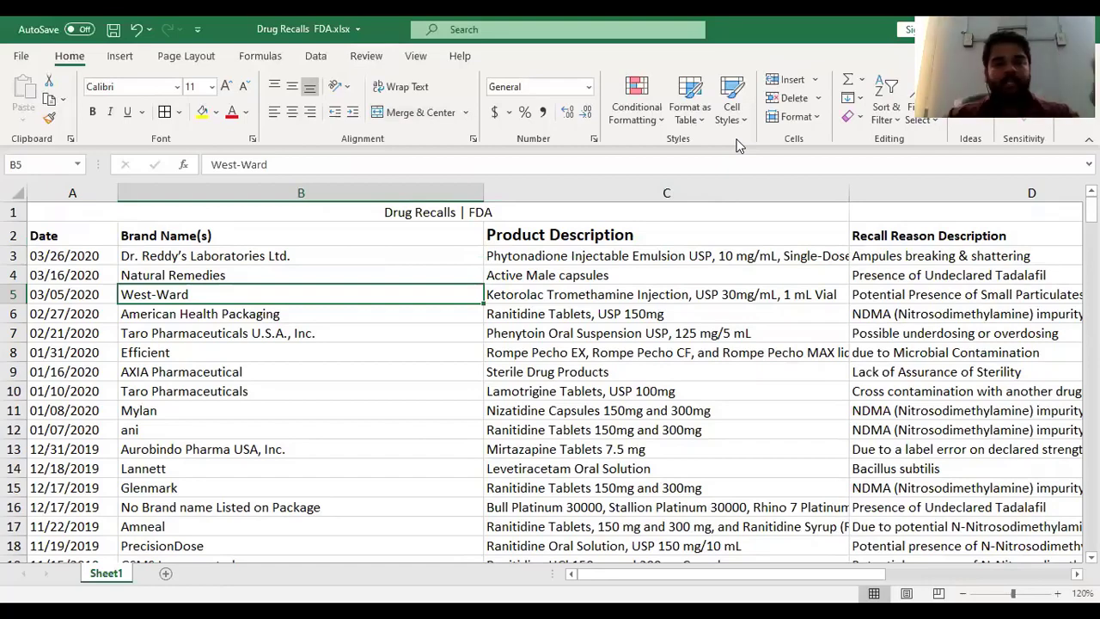
Enter the header 'Number' in F2.
left_click(266, 254)
key("Right")
key("Right")
key("Right")
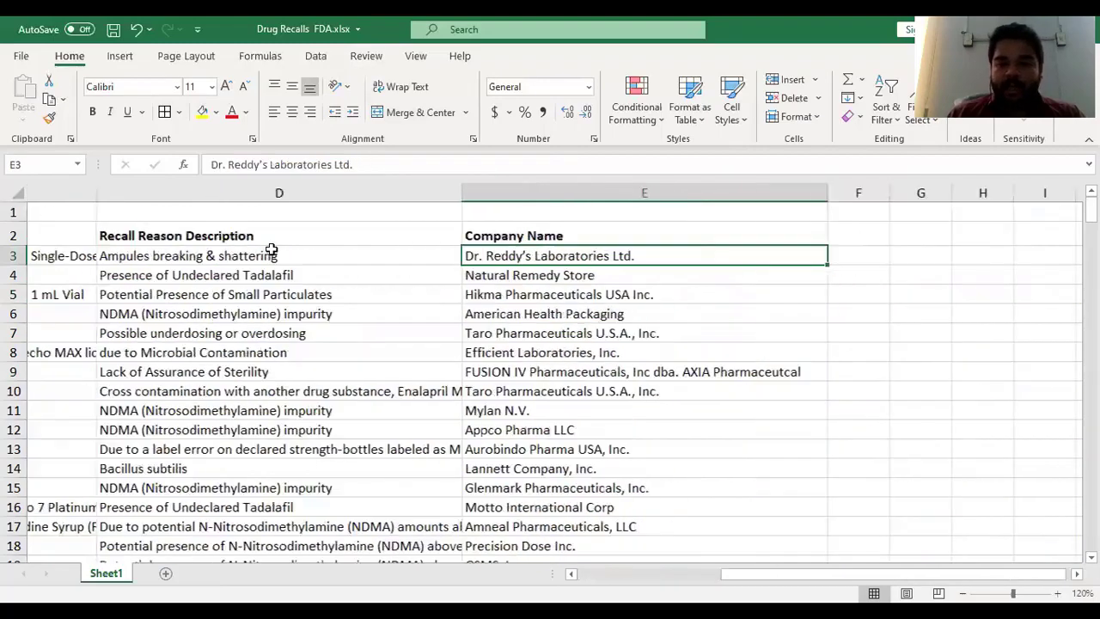
key("Right")
key("Right")
key("Left")
key("Left")
key("Right")
key("Up")
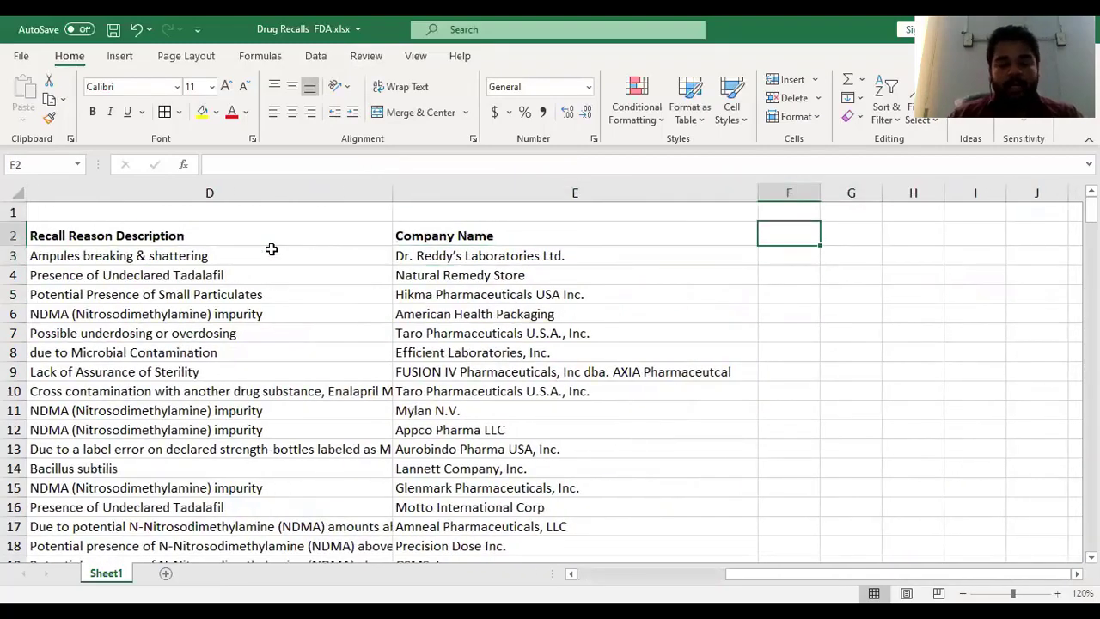
type("Number")
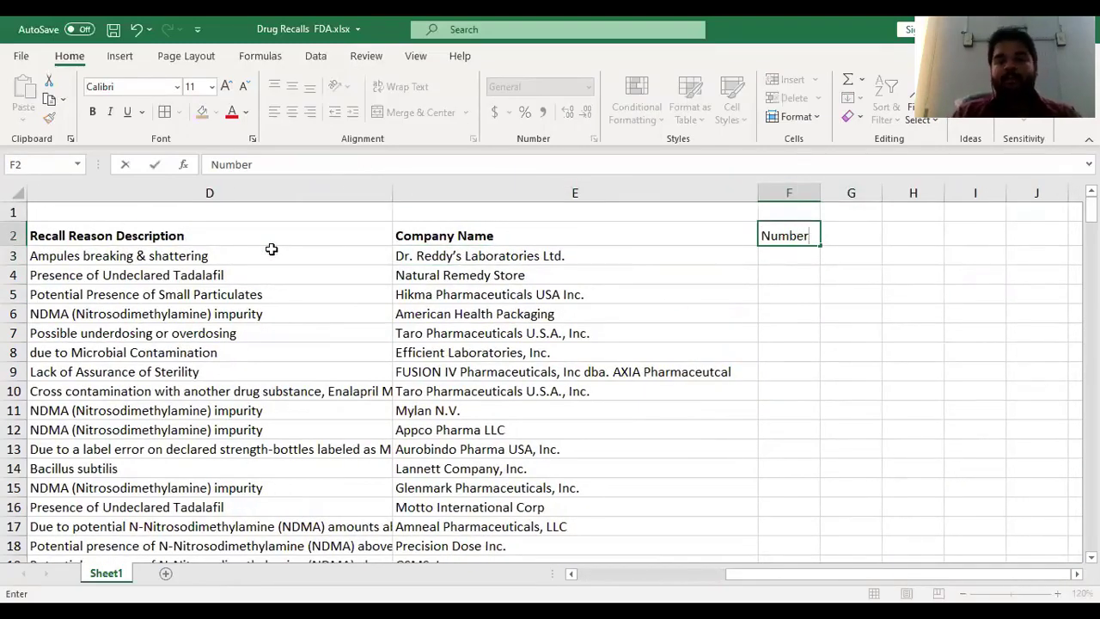
left_click(775, 253)
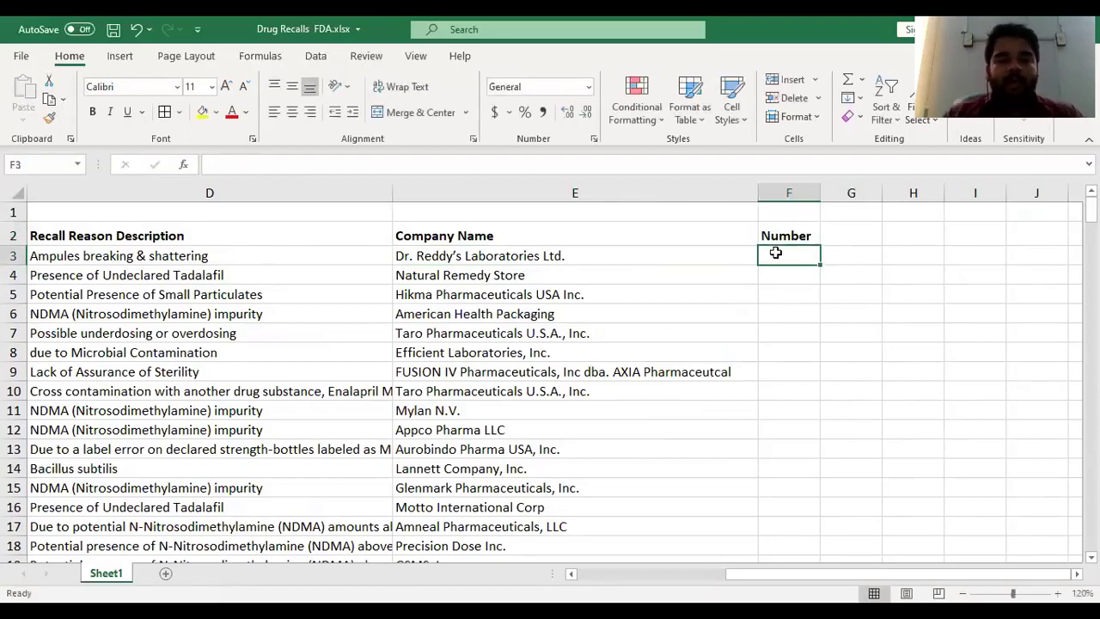
Enter 3600, 2900 and 3500 in F3:F5.
type("3600")
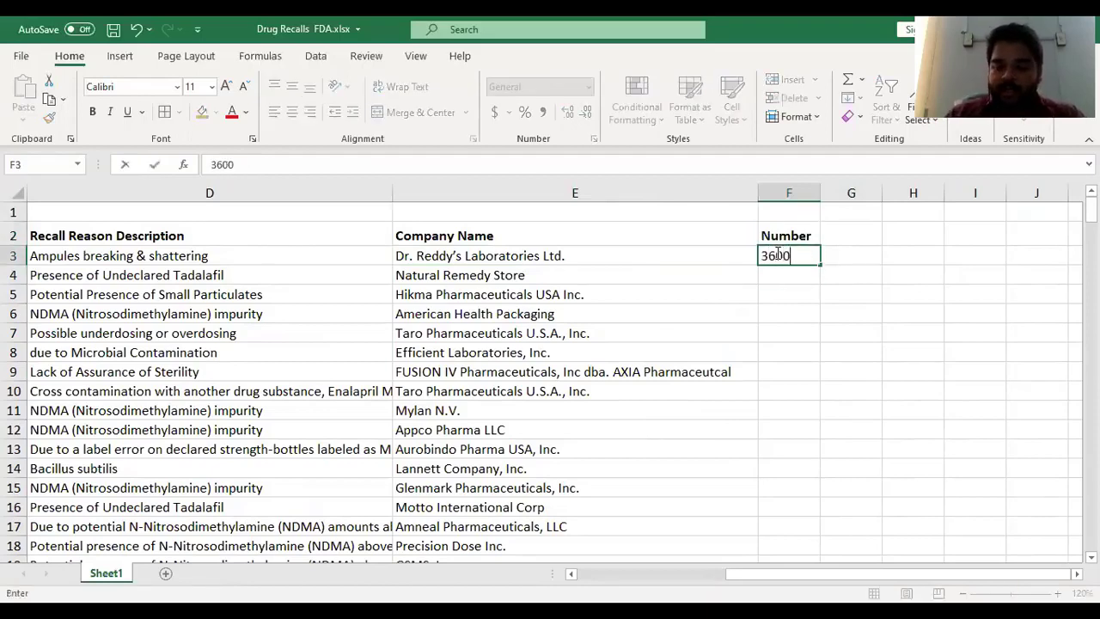
key("Return")
type("2900")
key("Return")
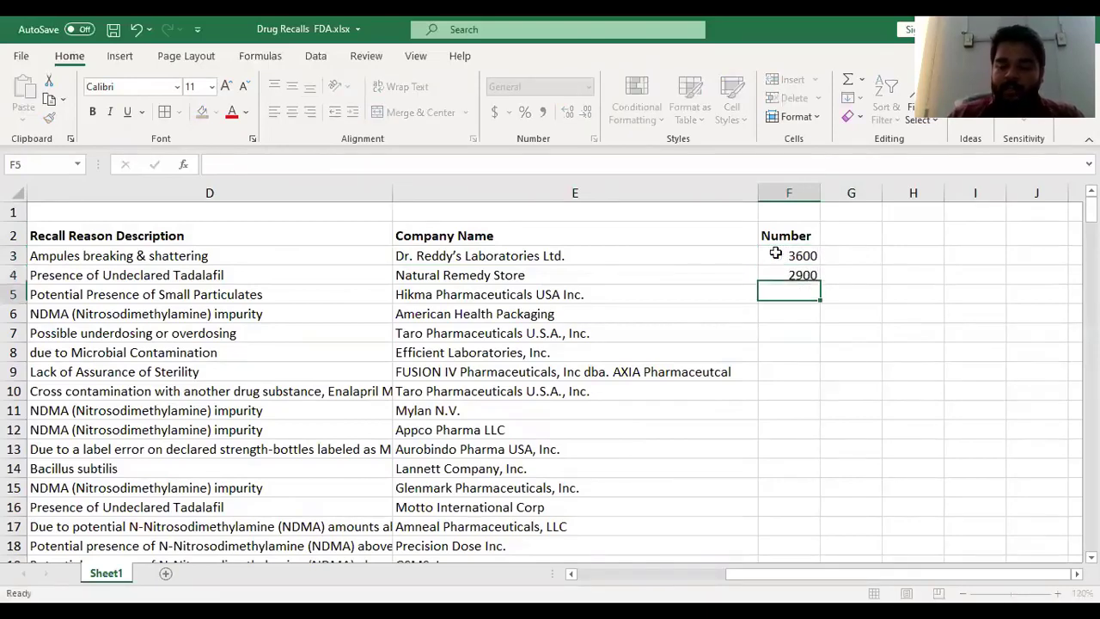
type("3500")
key("Return")
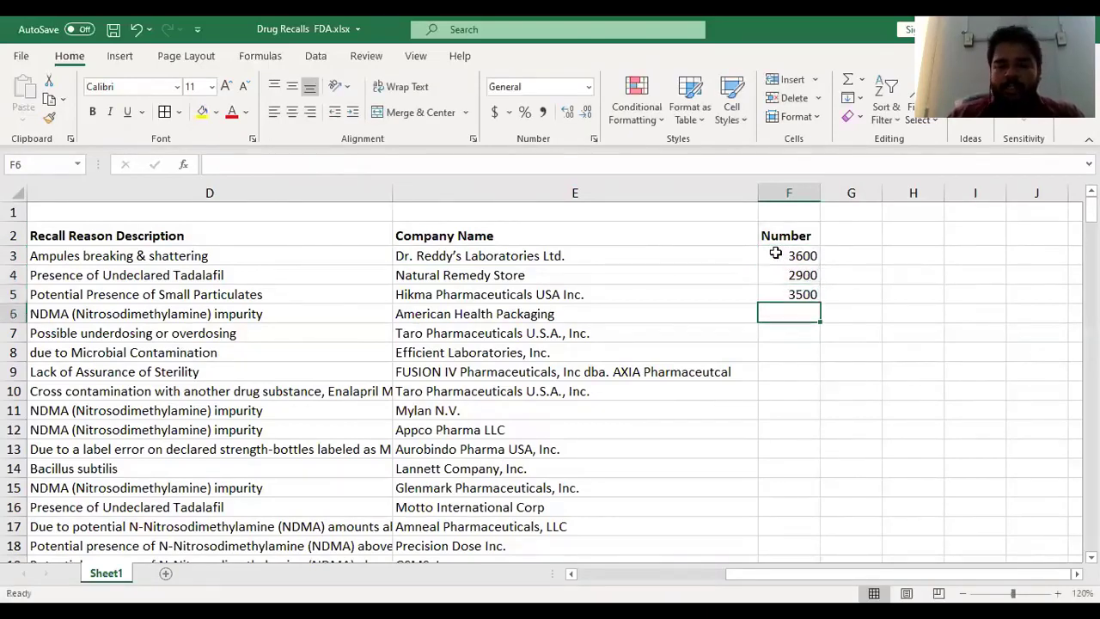
key("Up")
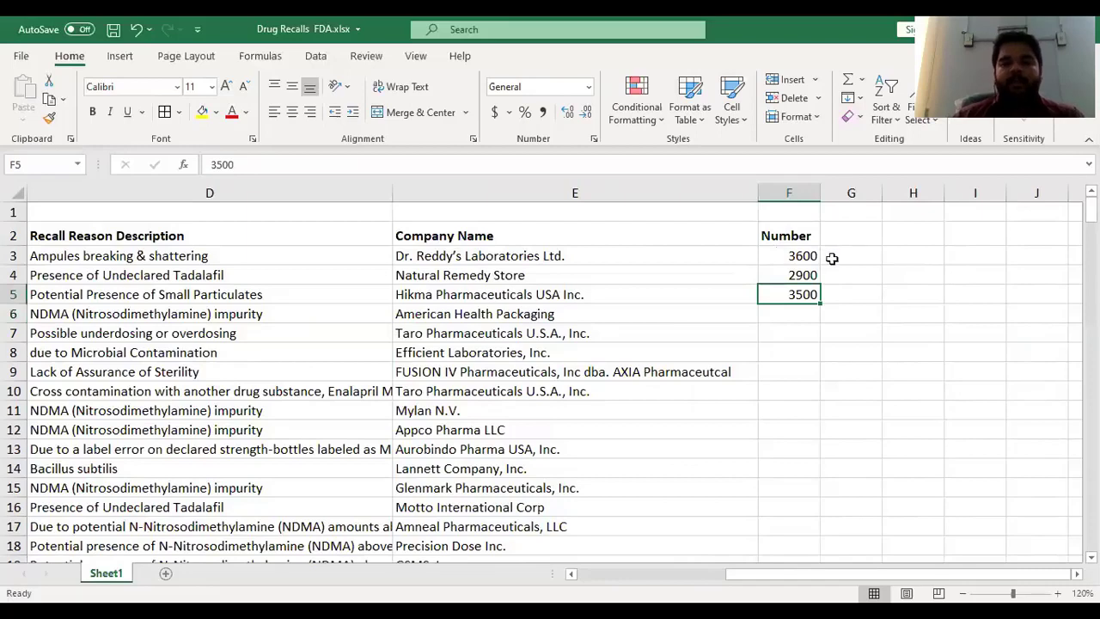
left_click(780, 258)
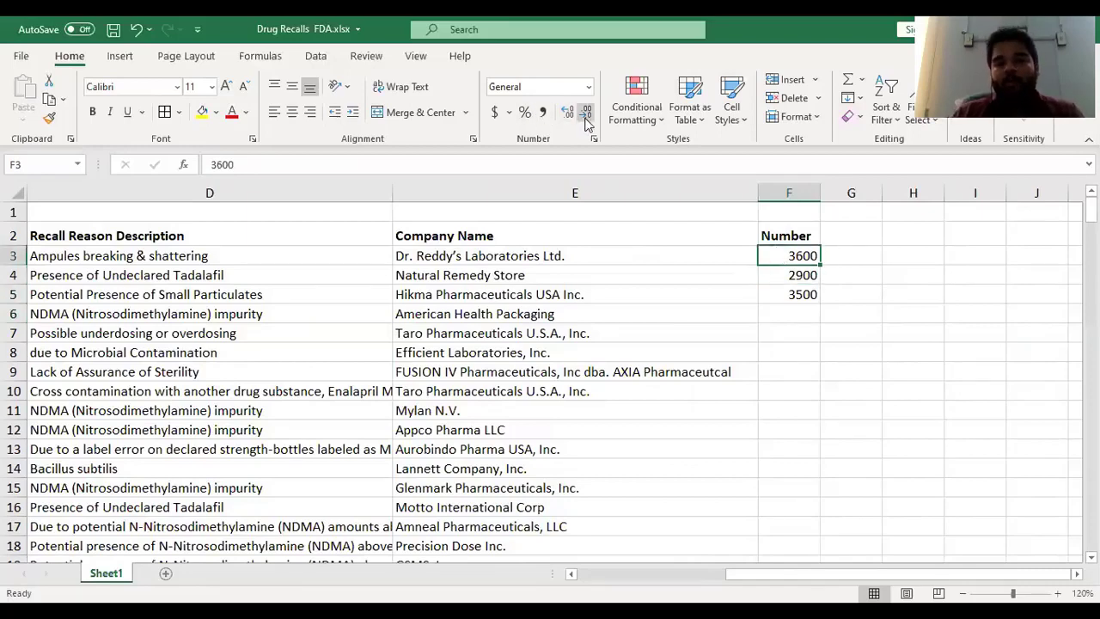
Format F3 as $ English (United States) accounting and re-enter 3600.
left_click(495, 115)
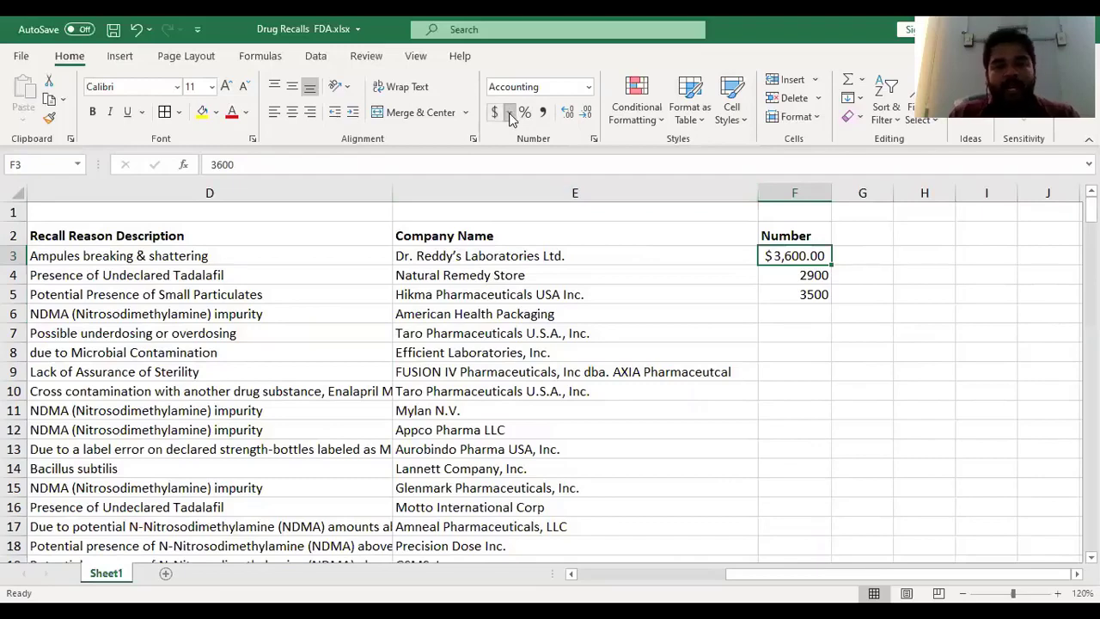
left_click(509, 114)
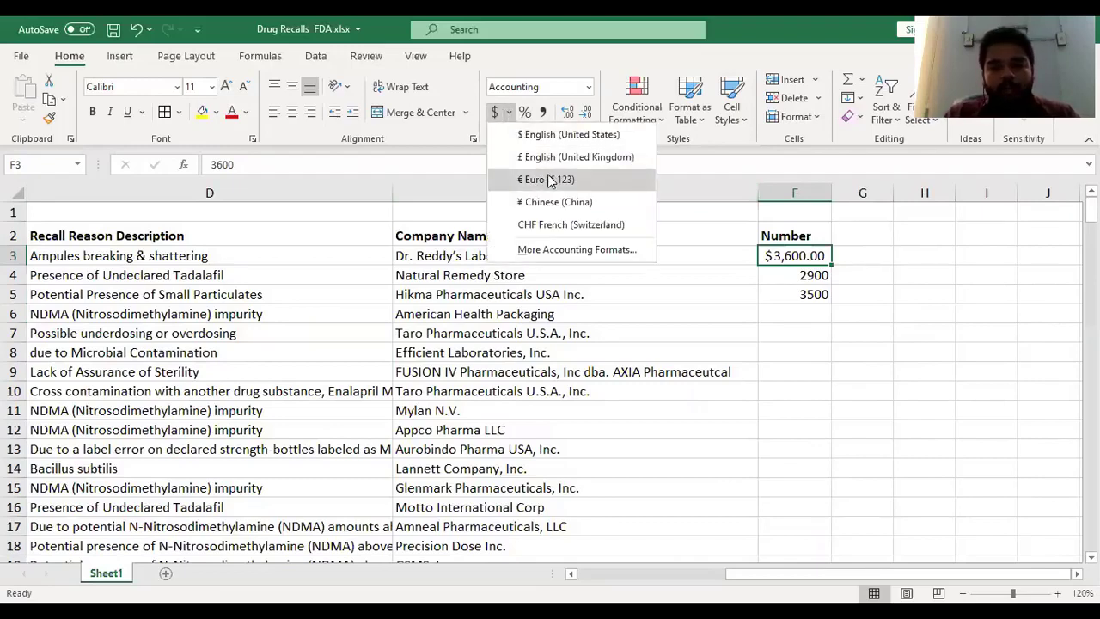
key("Escape")
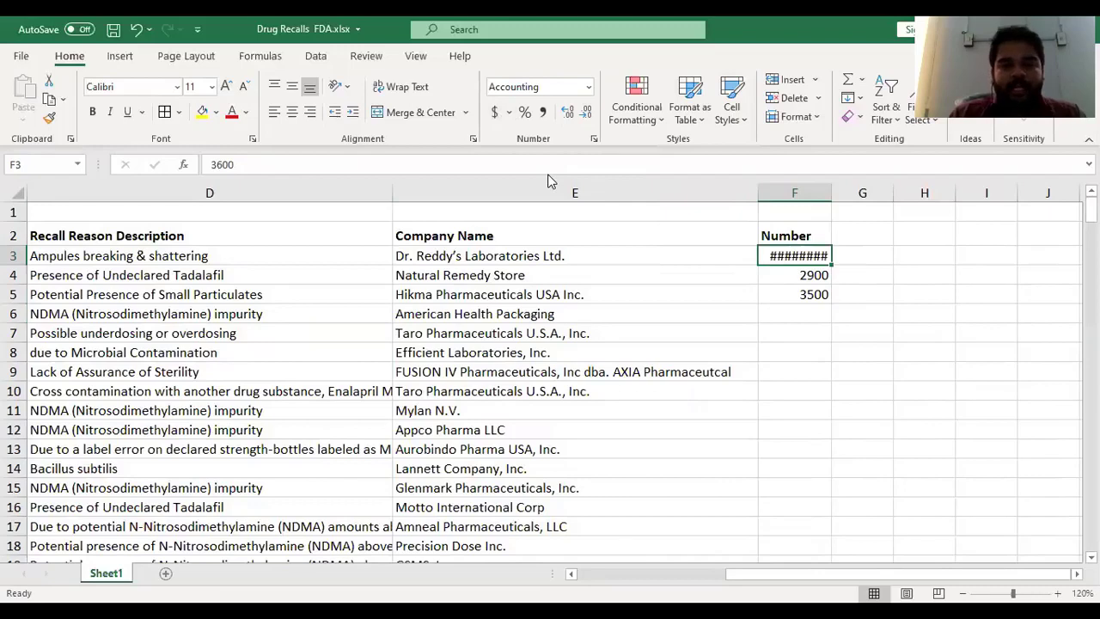
key("ctrl+z")
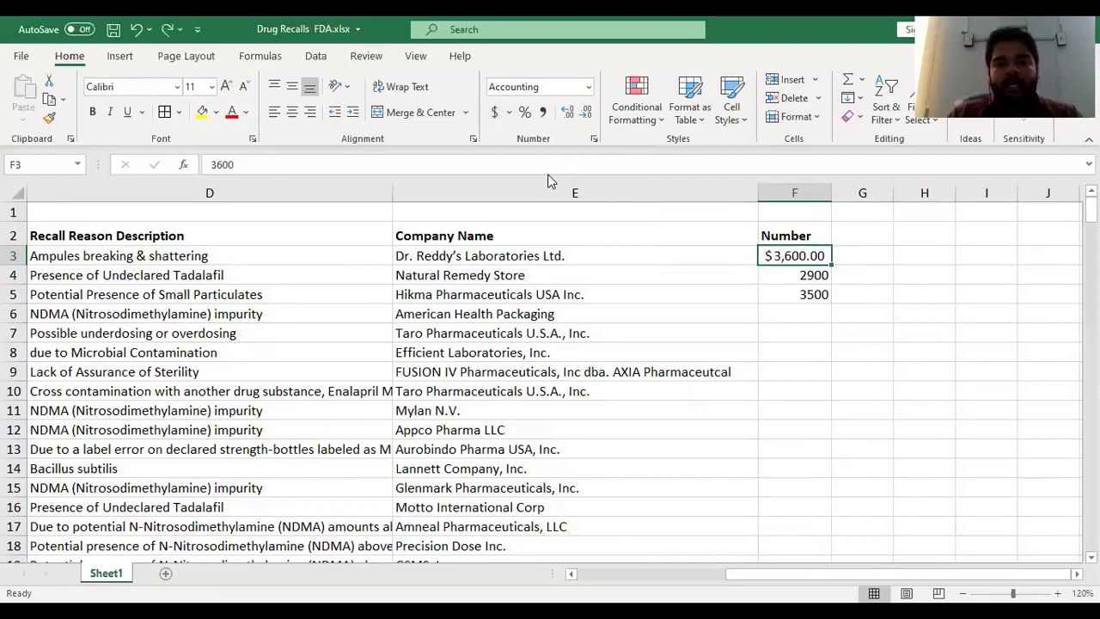
left_click(509, 115)
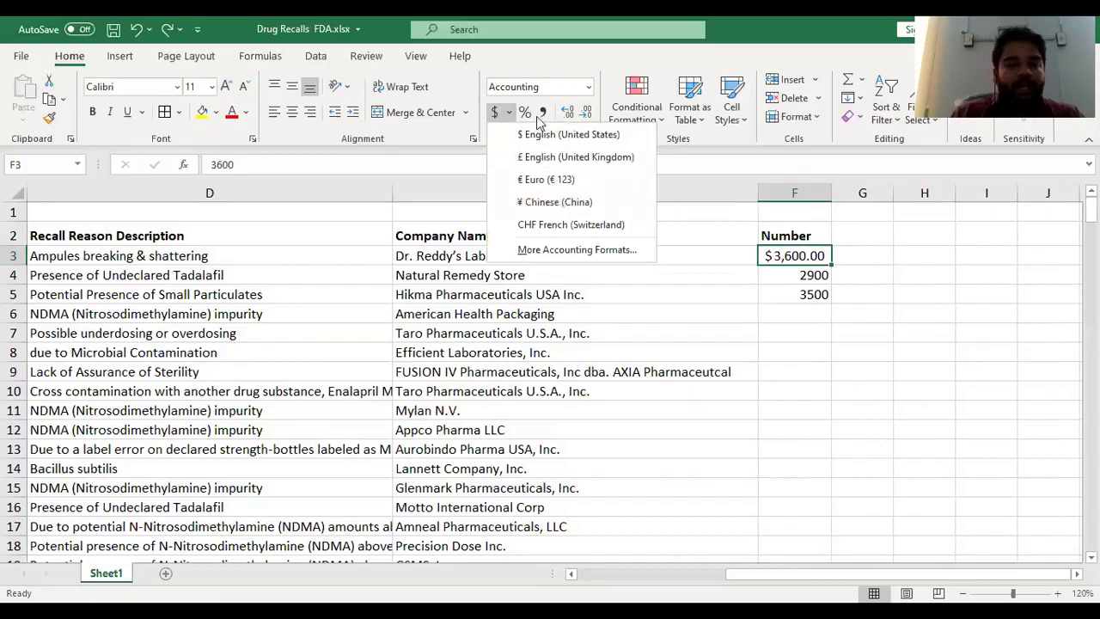
left_click(500, 112)
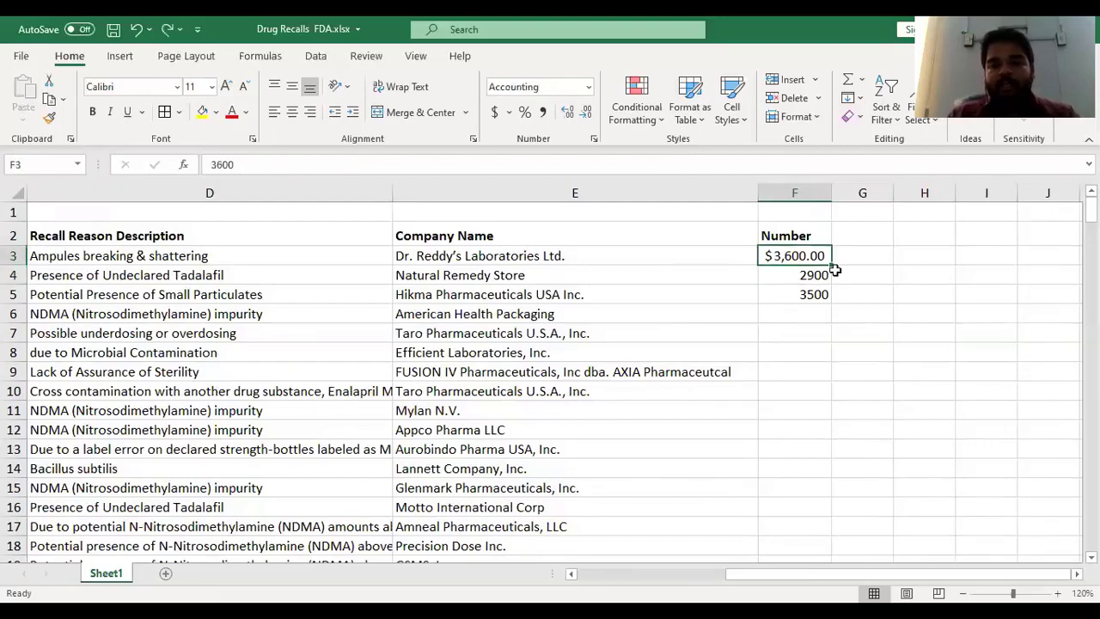
type("36")
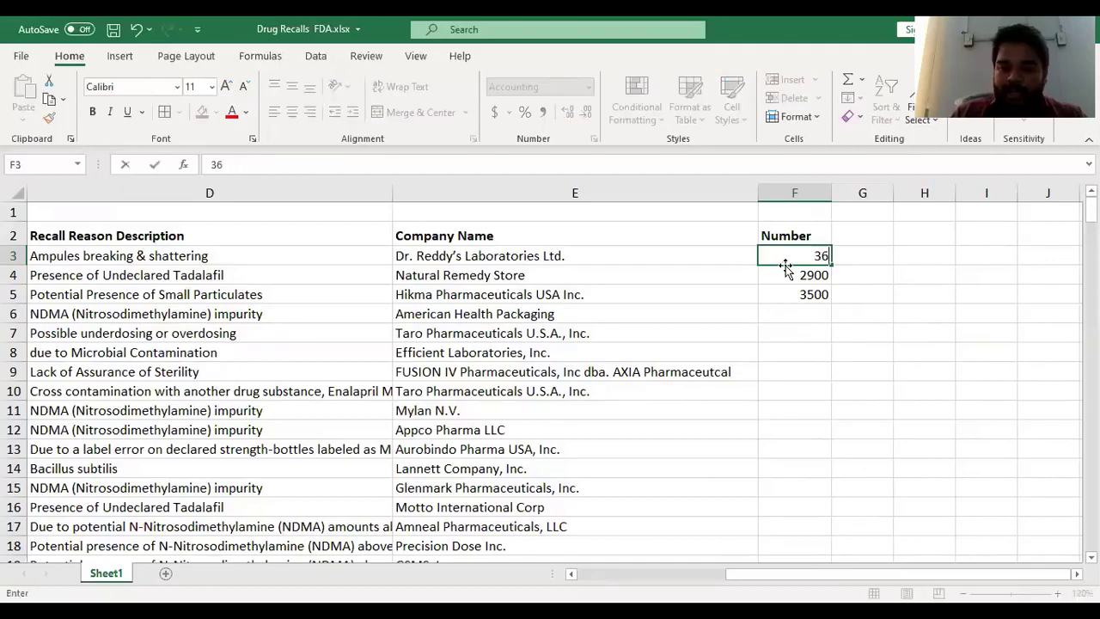
type("00")
key("Tab")
key("Return")
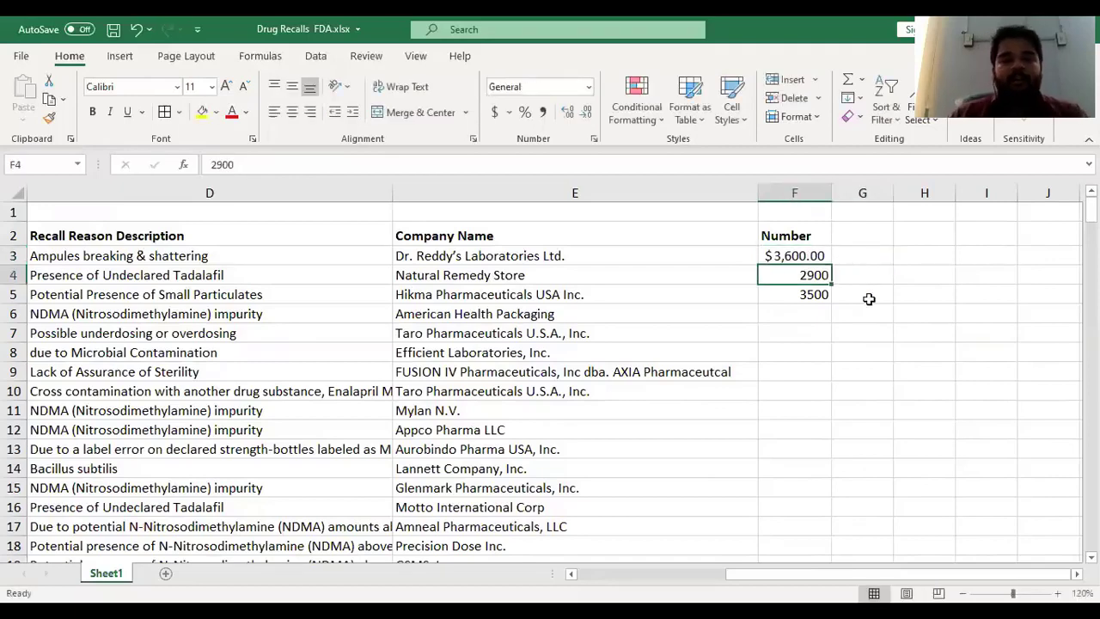
Add decimal places to 2900 in F4, then remove them back to zero.
left_click(570, 115)
left_click(570, 115)
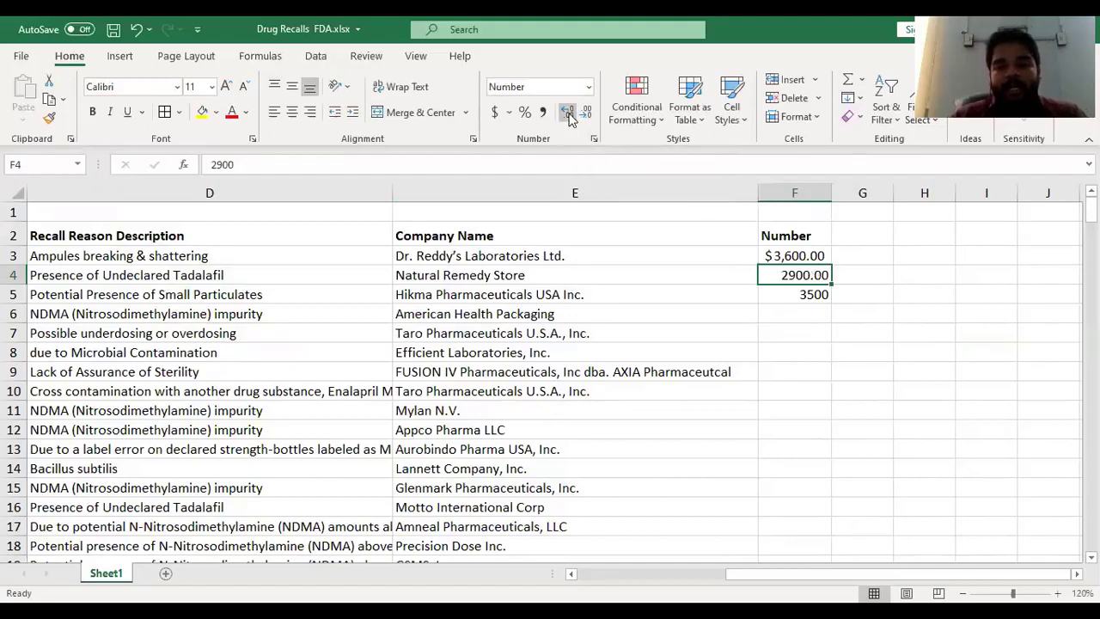
left_click(571, 116)
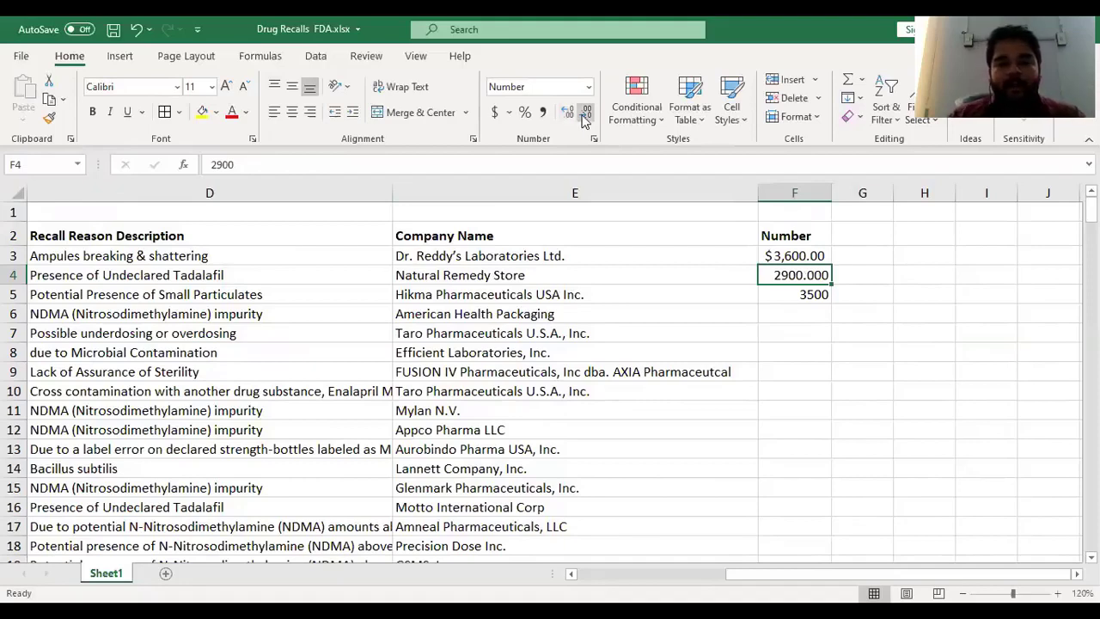
left_click(588, 117)
left_click(588, 117)
left_click(588, 117)
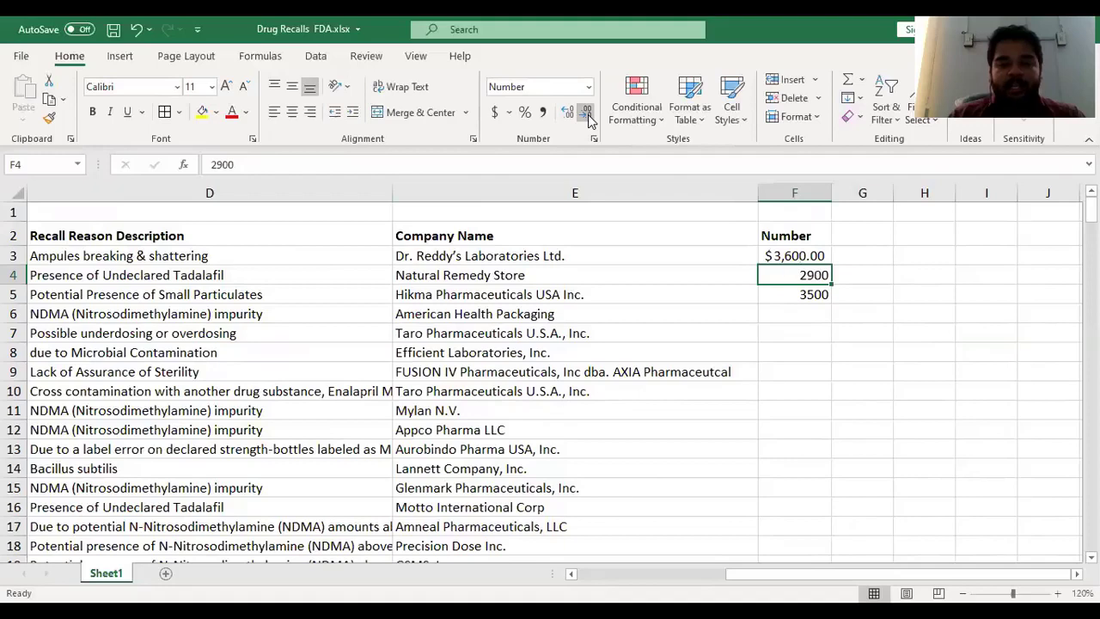
left_click(568, 114)
left_click(568, 115)
left_click(568, 115)
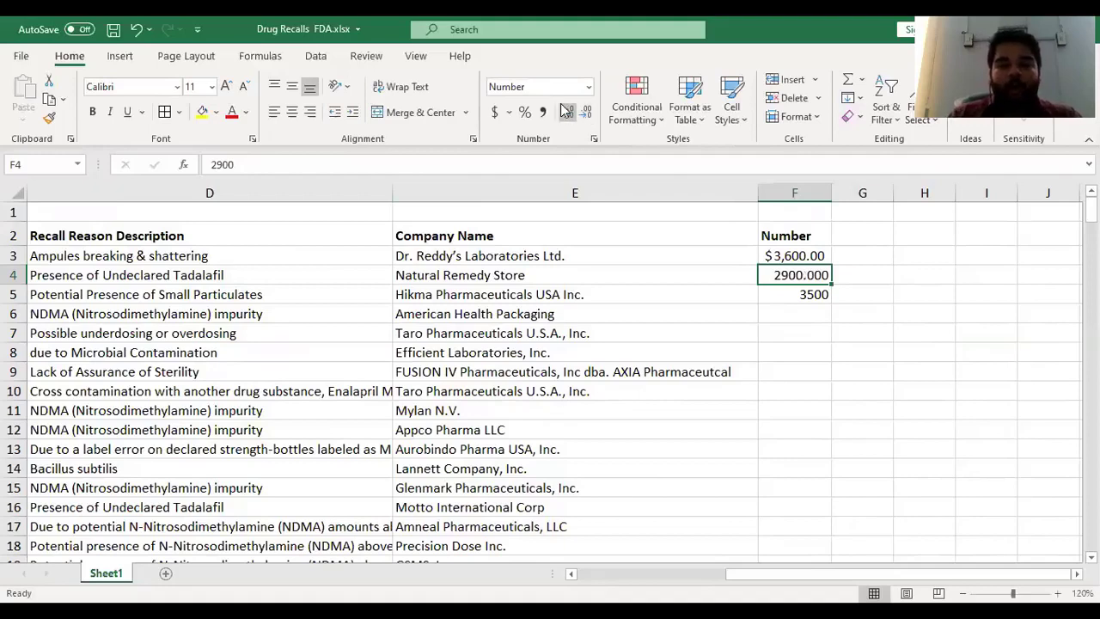
left_click(588, 117)
left_click(588, 117)
left_click(588, 117)
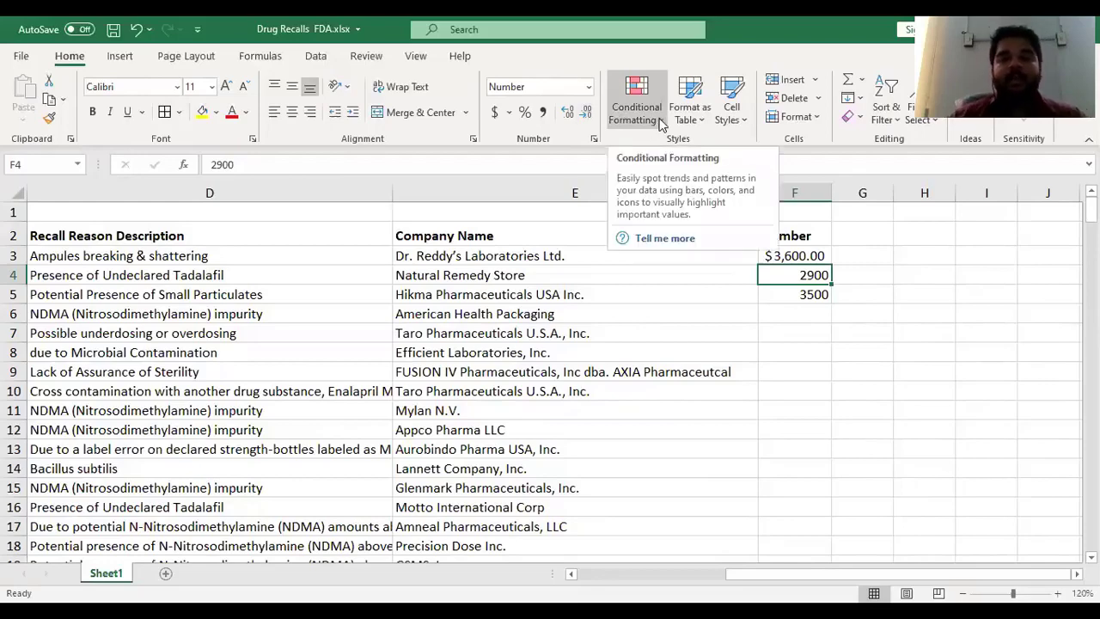
left_click(120, 233)
key("Left")
key("Left")
key("Left")
key("shift+Right")
key("shift+Right")
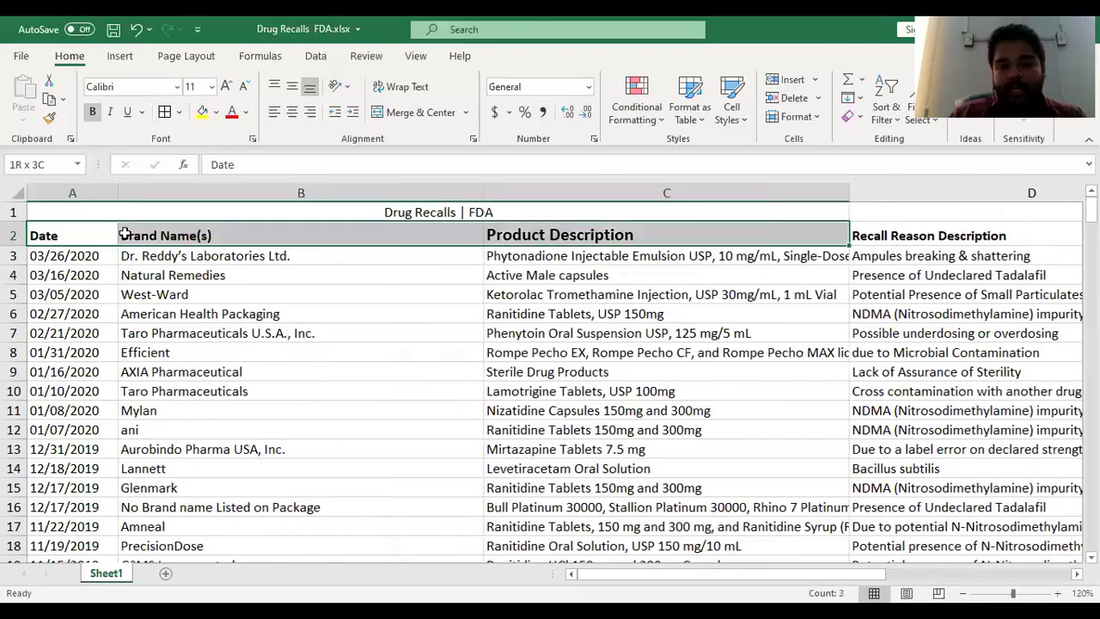
key("shift+Right")
key("shift+Right")
key("shift+Right")
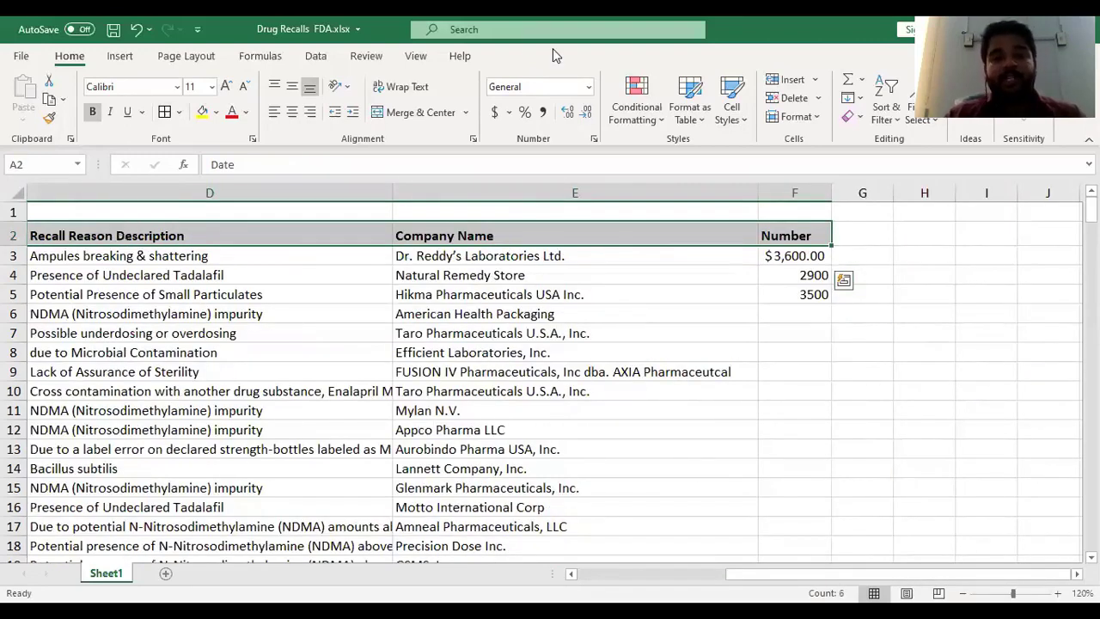
left_click(697, 122)
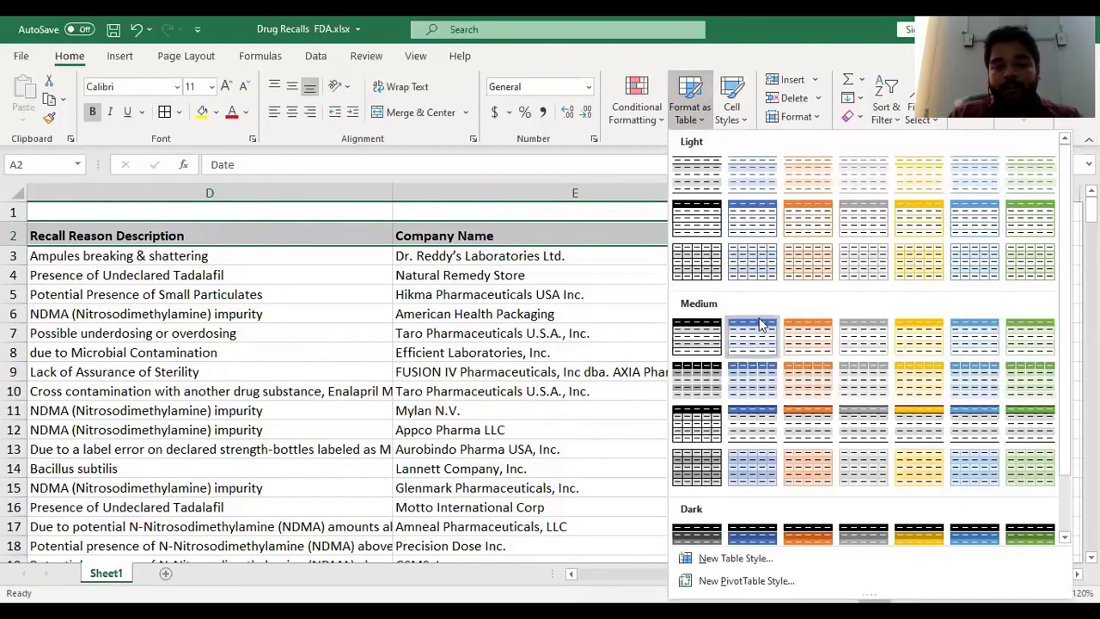
left_click(807, 338)
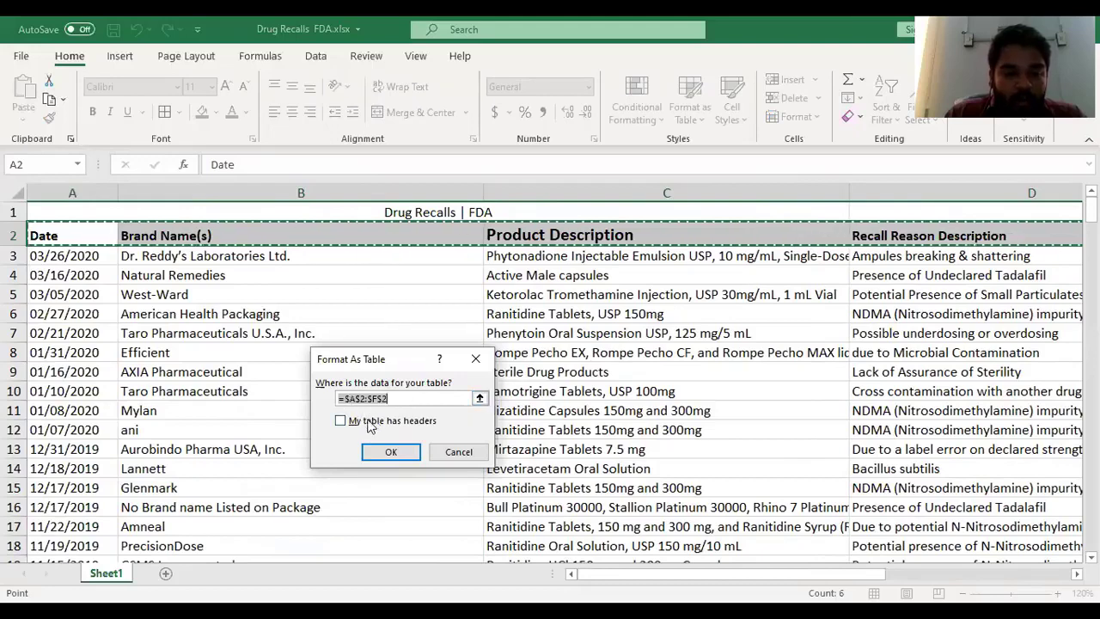
left_click(341, 421)
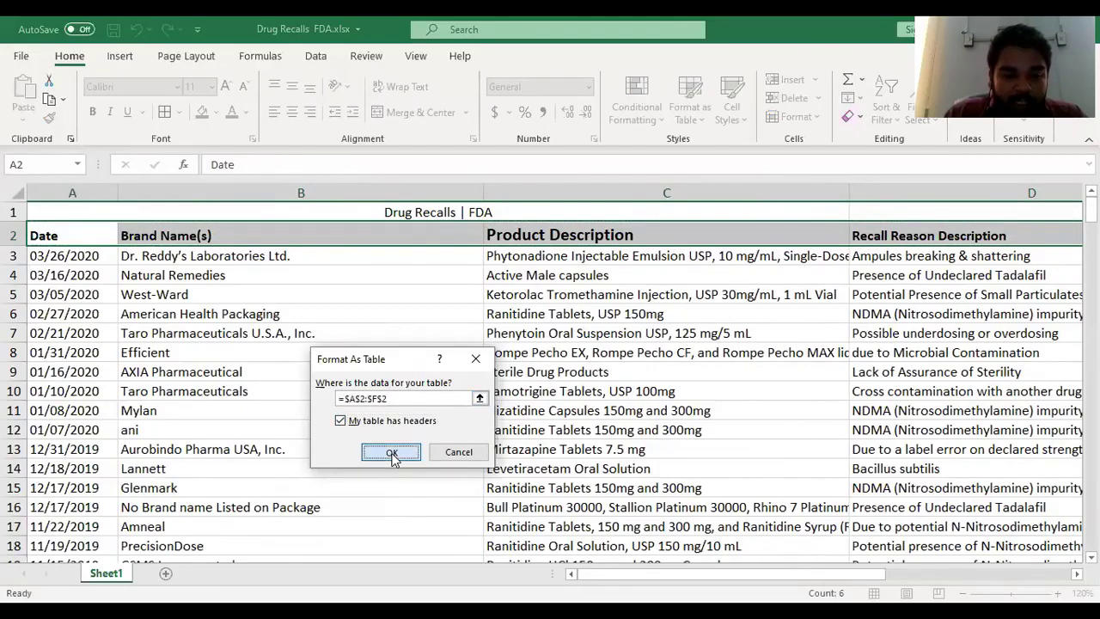
left_click(392, 453)
left_click(267, 336)
key("Up")
key("Up")
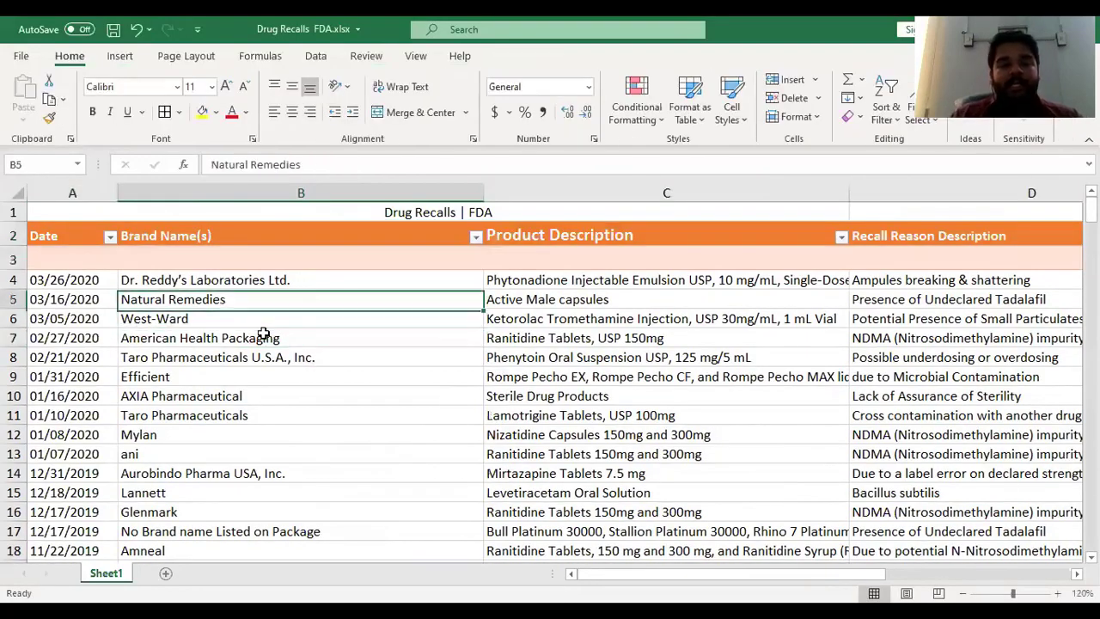
key("Up")
key("Up")
key("Up")
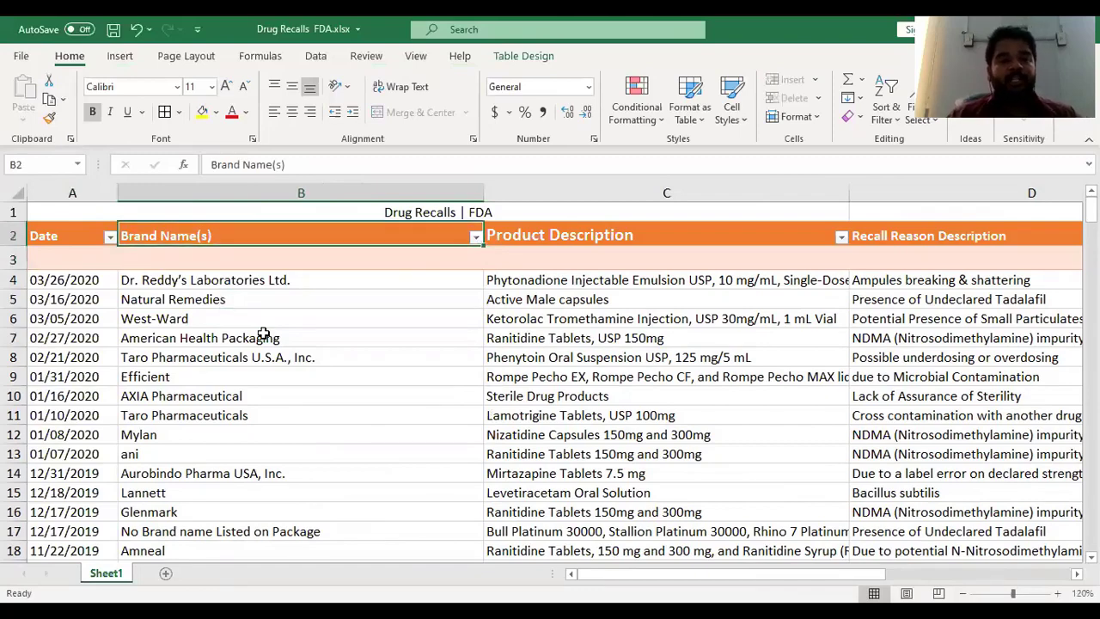
key("ctrl+z")
key("ctrl+z")
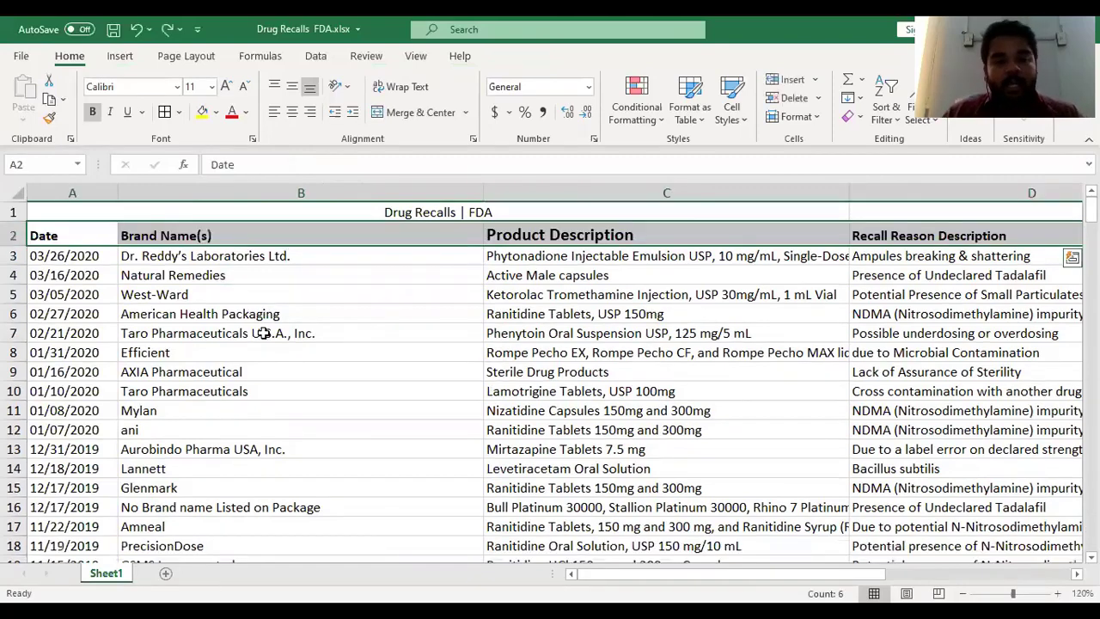
key("Right")
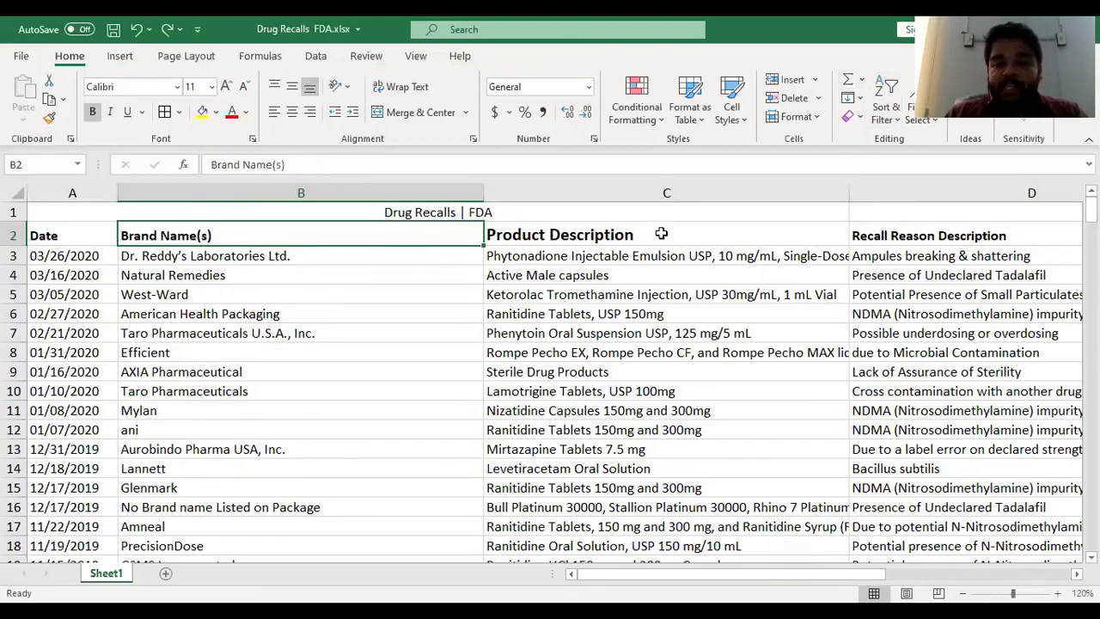
key("Right")
Enter 1 and 2 in G3:G4 and AutoFill column G down to 15.
key("Right")
key("Right")
key("Right")
key("Right")
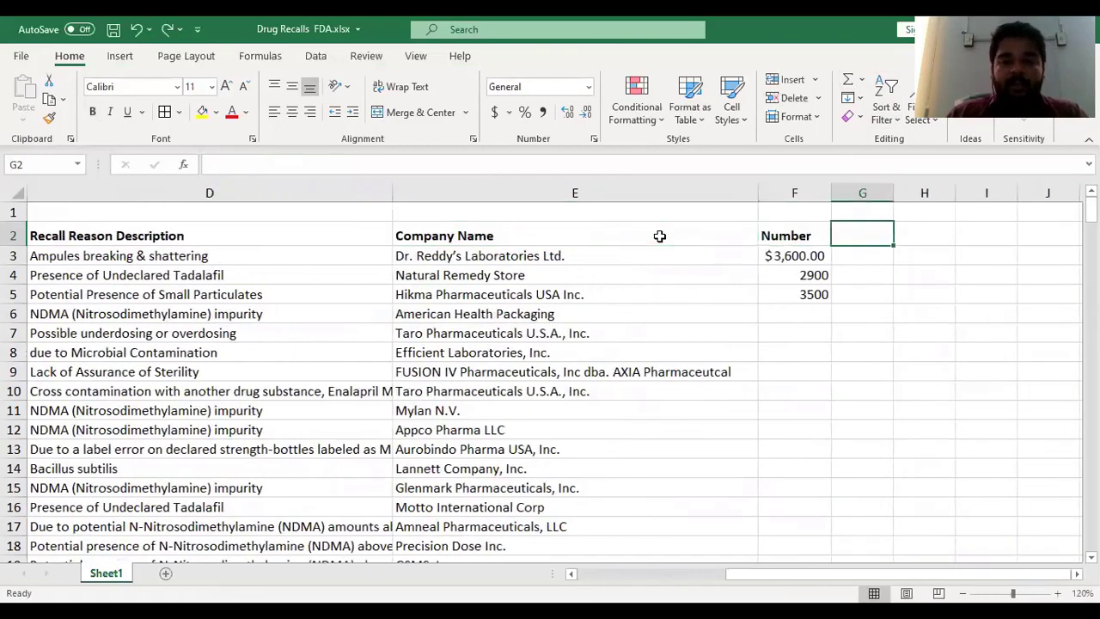
key("Right")
key("Right")
key("Left")
key("Left")
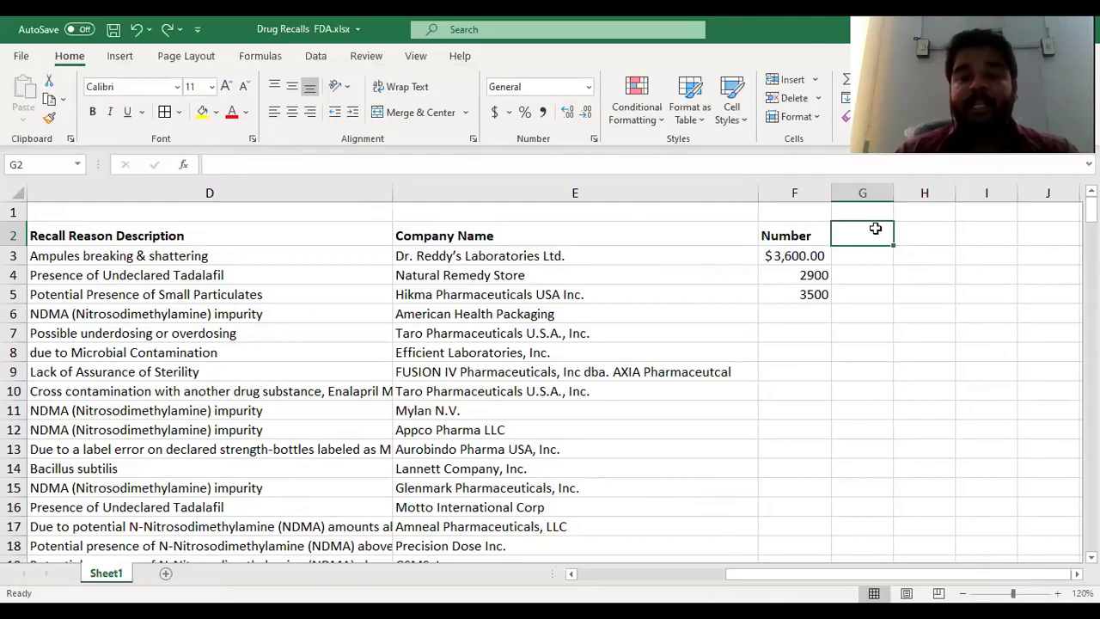
key("Return")
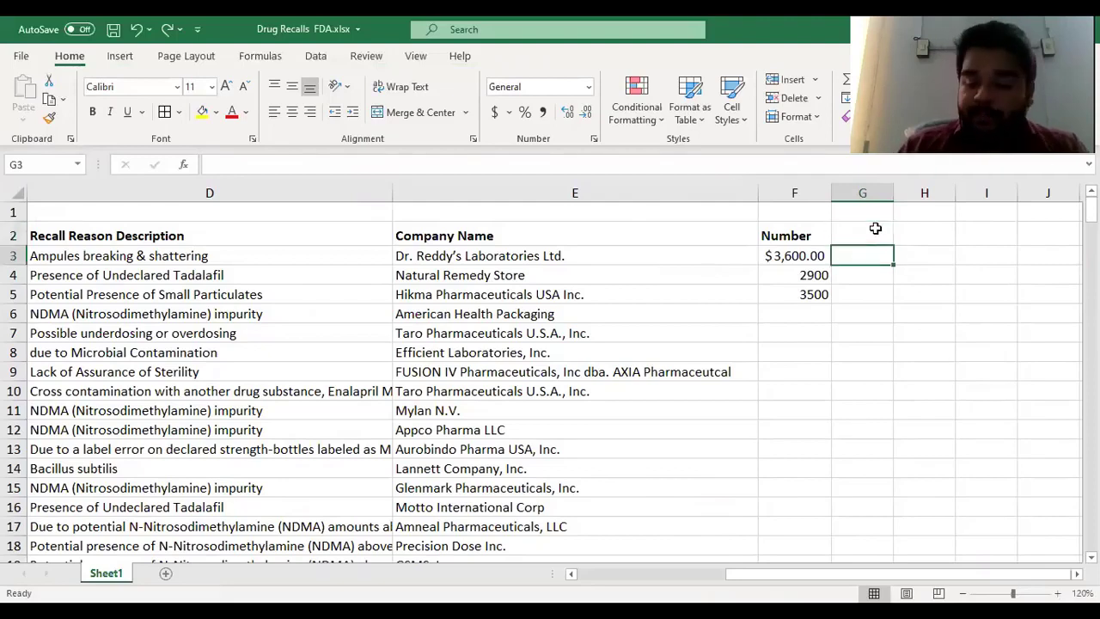
type("1")
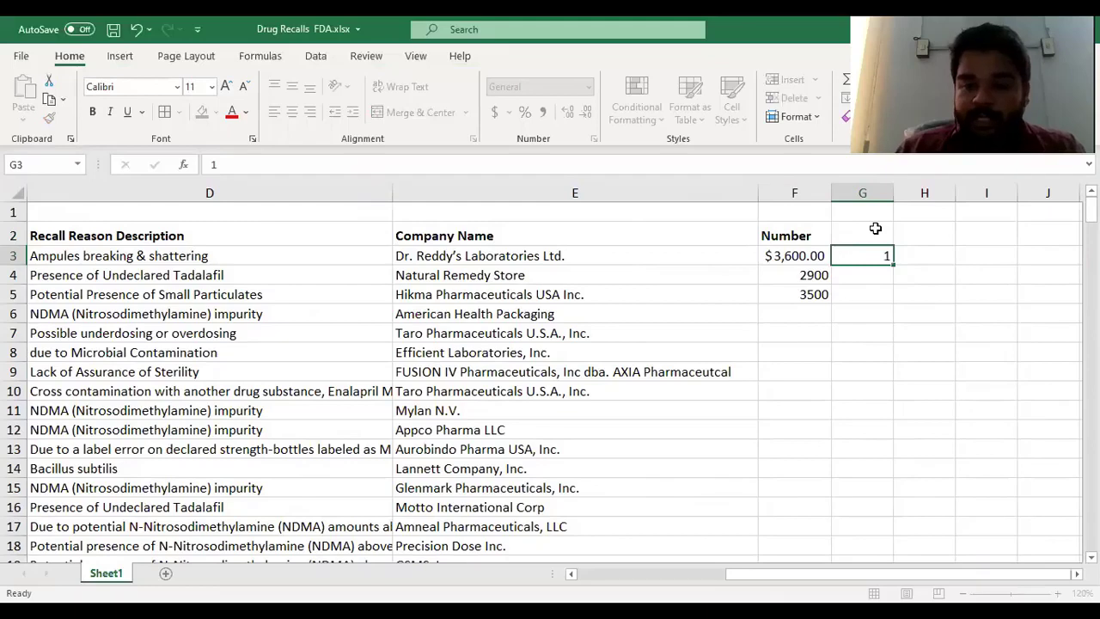
left_click(858, 273)
type("2")
key("Up")
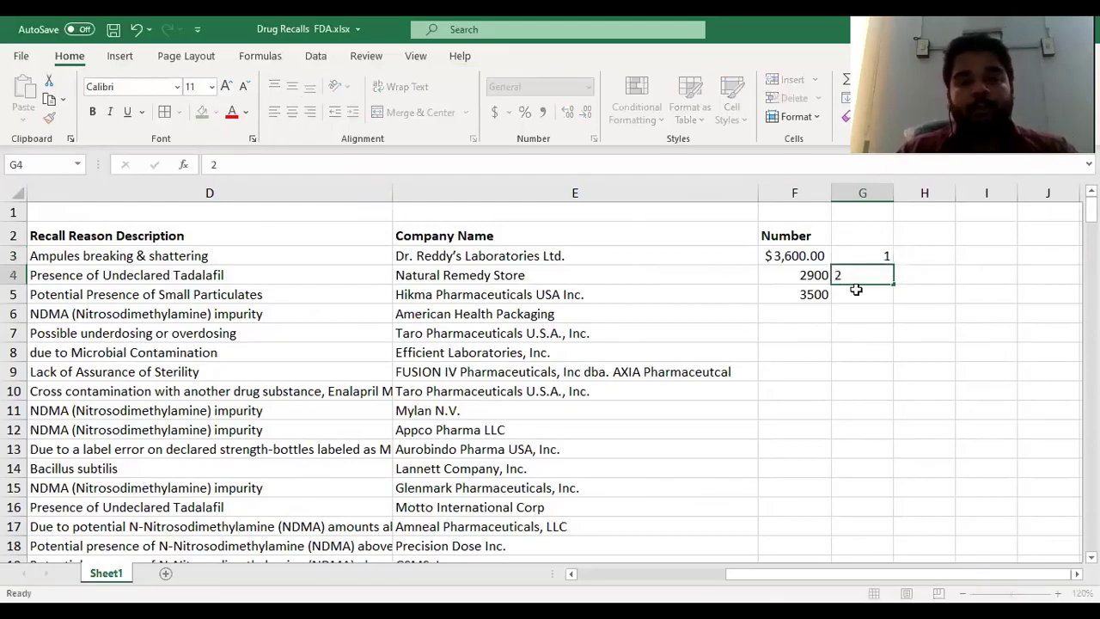
left_click_drag(864, 251, 867, 271)
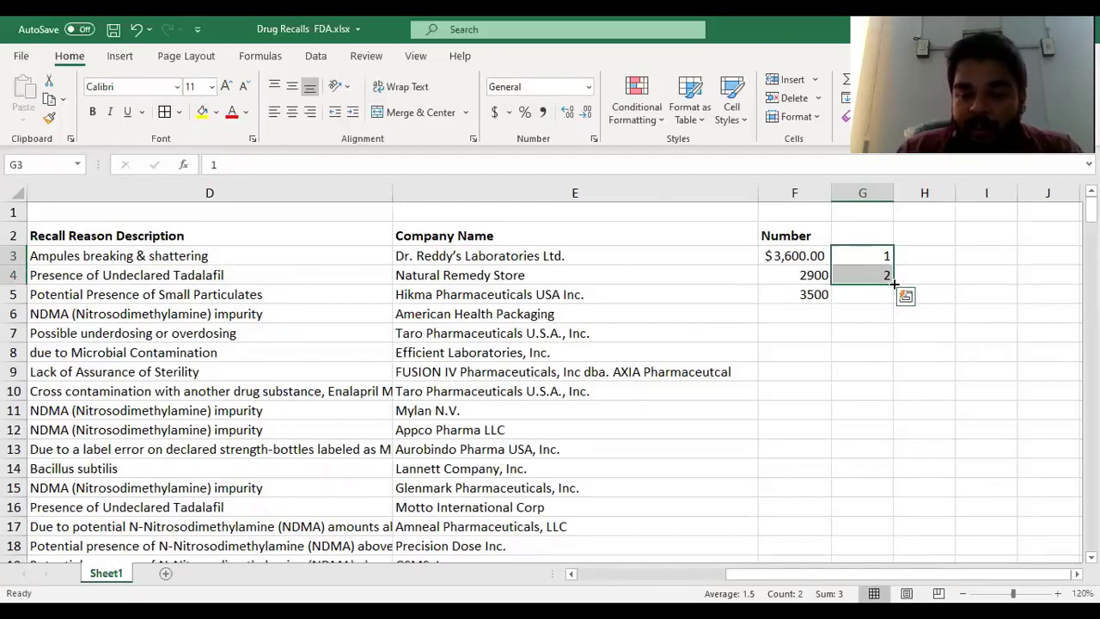
left_click_drag(894, 283, 908, 533)
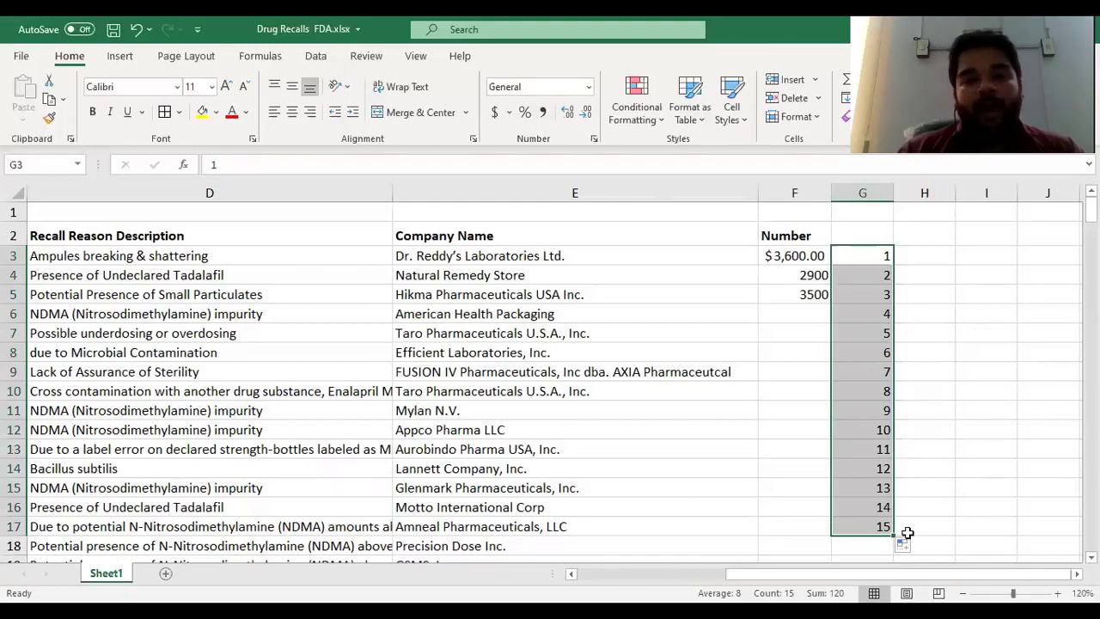
Enter Monday and Tuesday in H3:H4 to extend the weekdays through Sunday.
left_click(943, 253)
type("Mon")
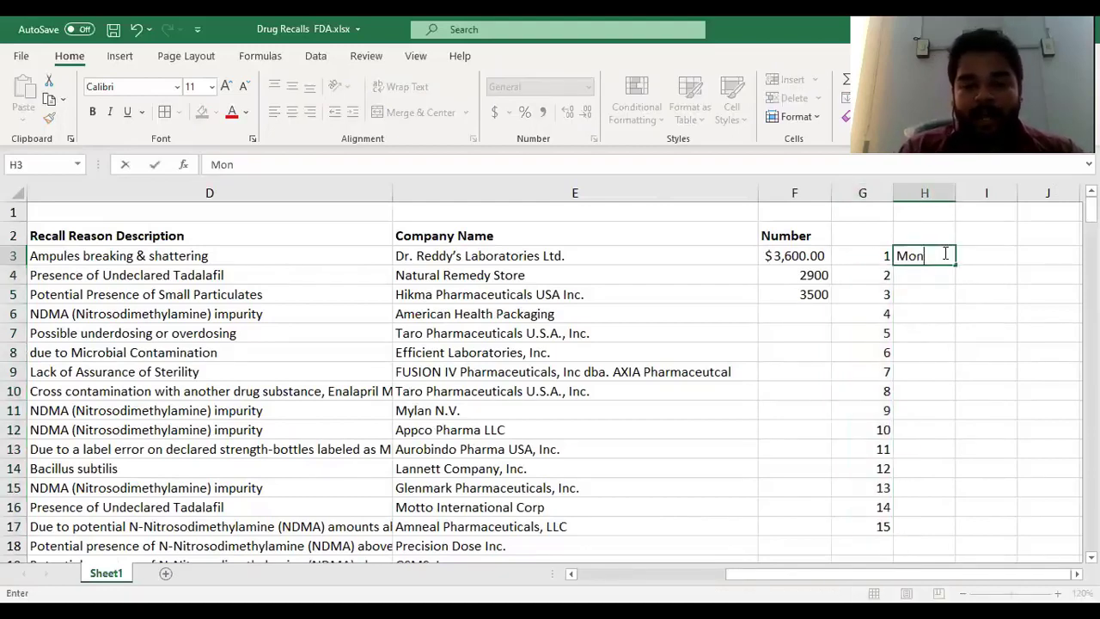
type("day")
key("Return")
type("Tues")
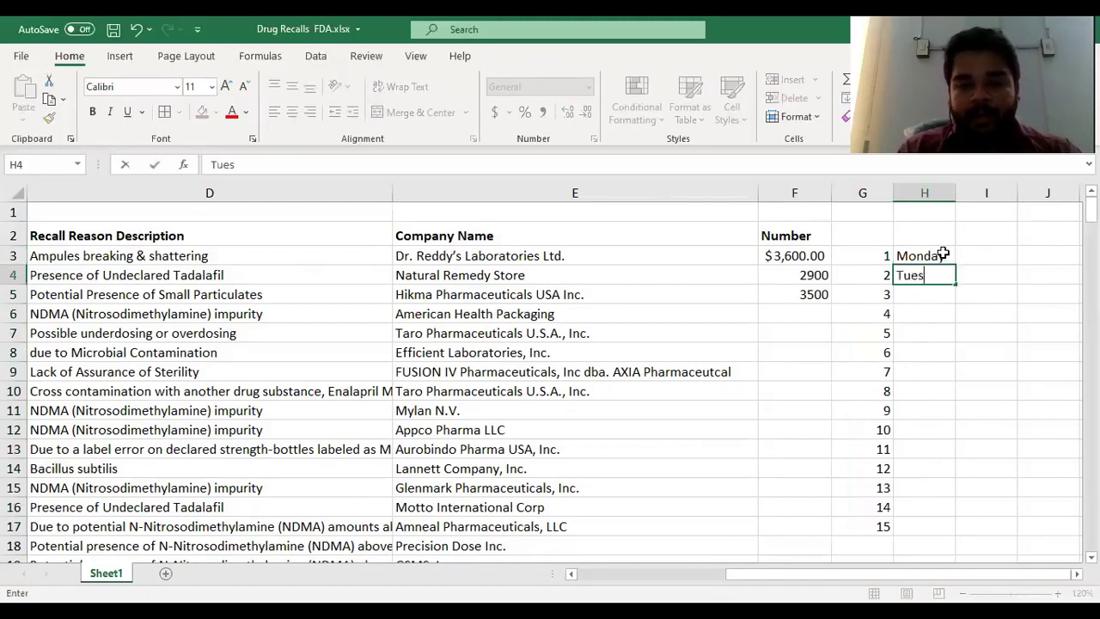
type("day")
key("ctrl+Return")
mouse_move(943, 253)
left_mouse_down()
mouse_move(957, 295)
mouse_move(957, 373)
left_mouse_up()
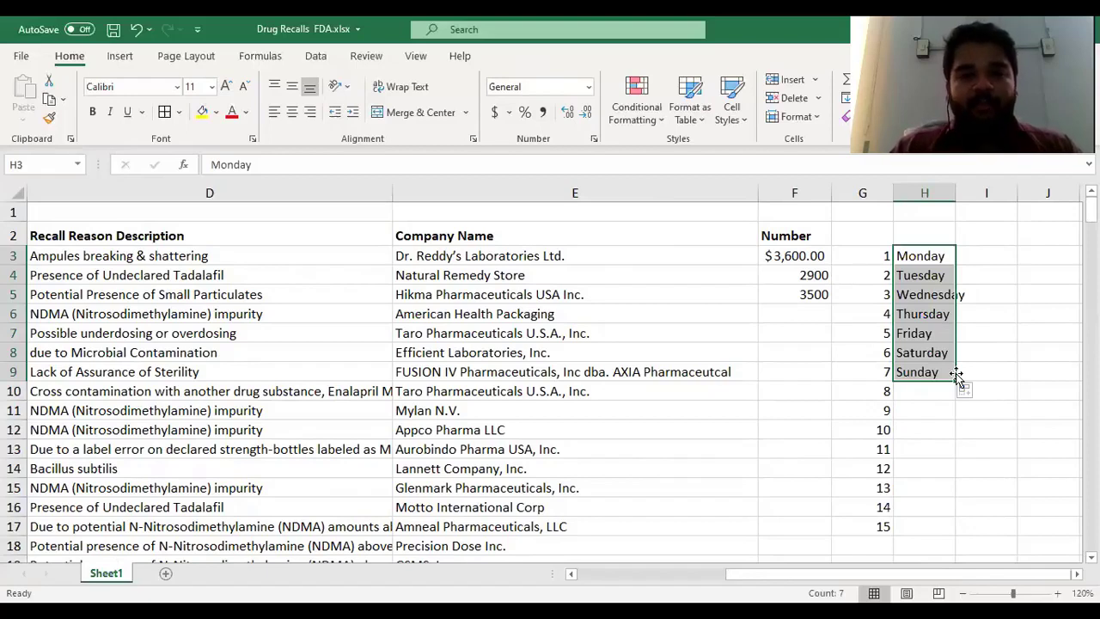
left_click(982, 255)
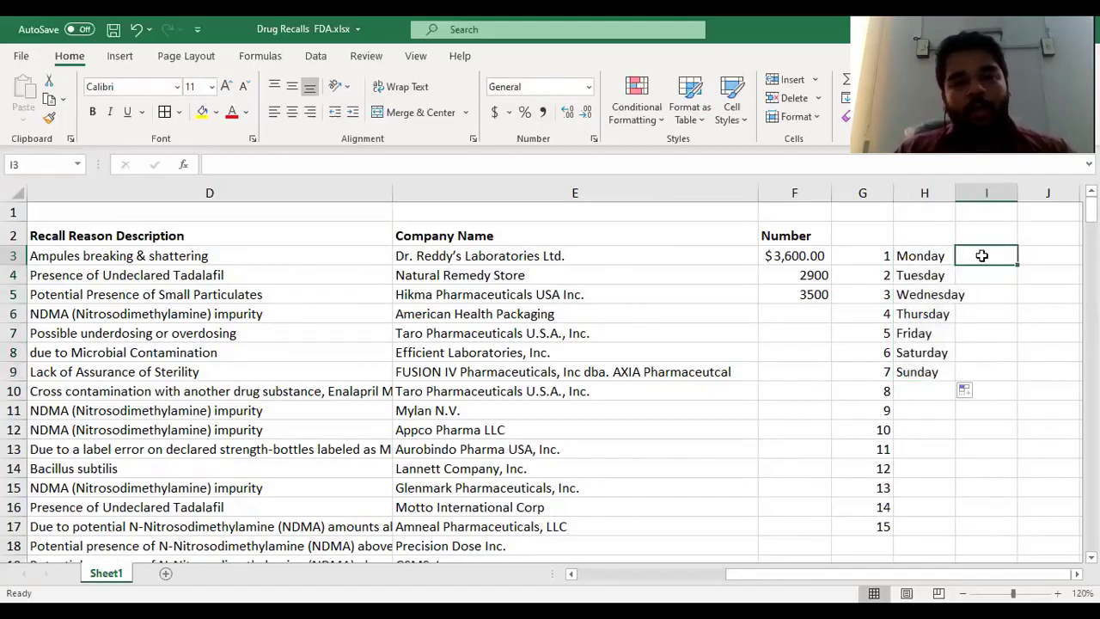
Enter 10, 20, 30 in I3:I5 and AutoFill column I to 150 at row 17.
type("10")
key("Return")
type("20")
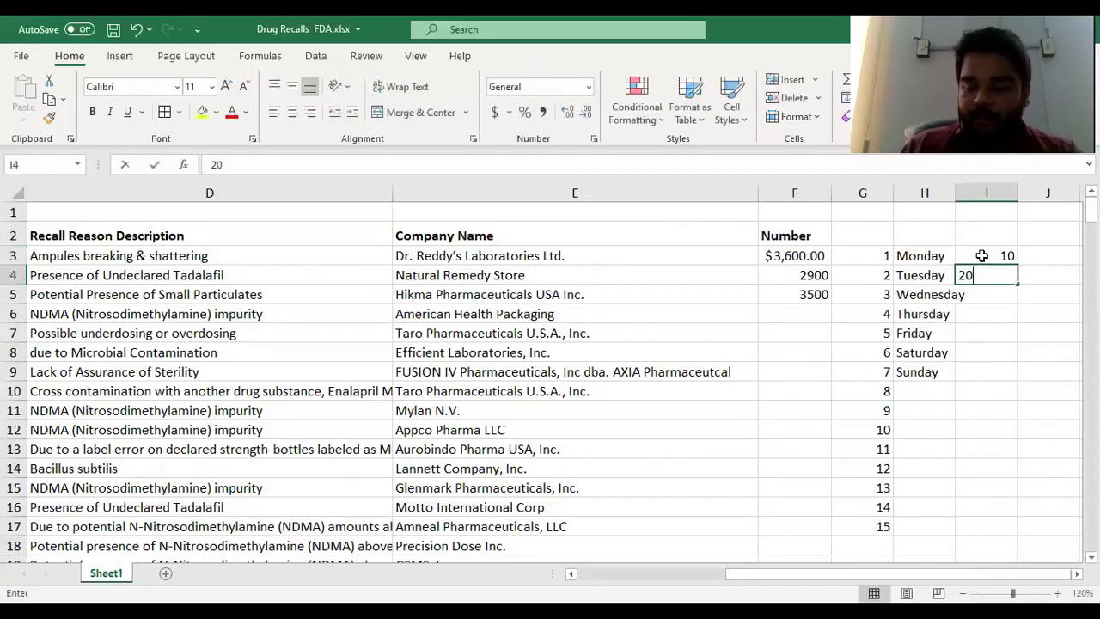
key("Return")
type("30")
left_click_drag(982, 256, 988, 294)
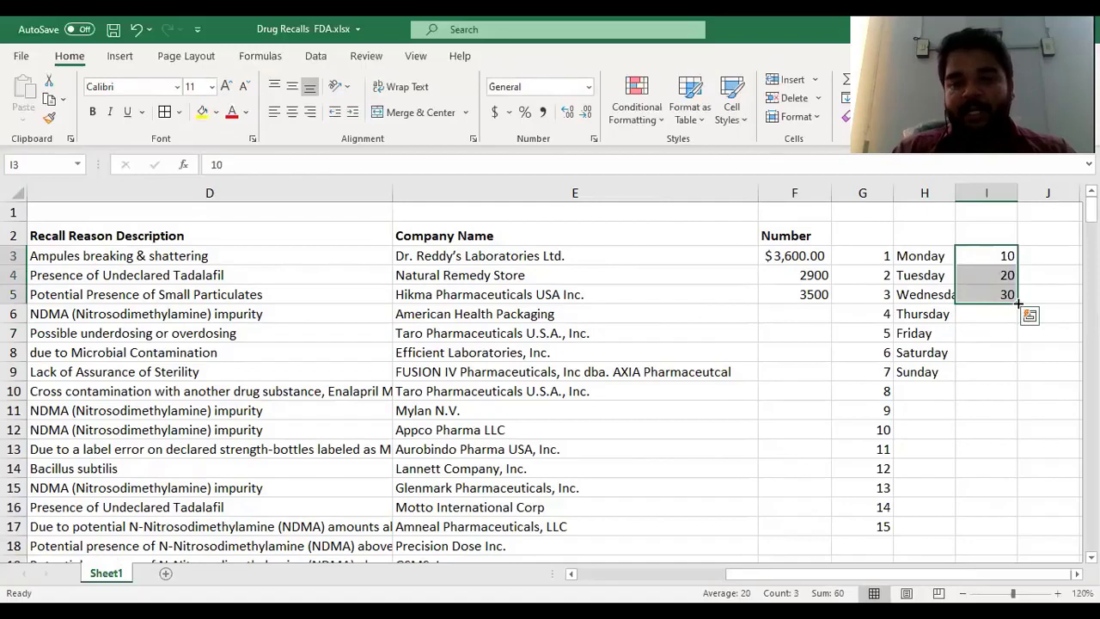
left_click_drag(1018, 303, 1020, 530)
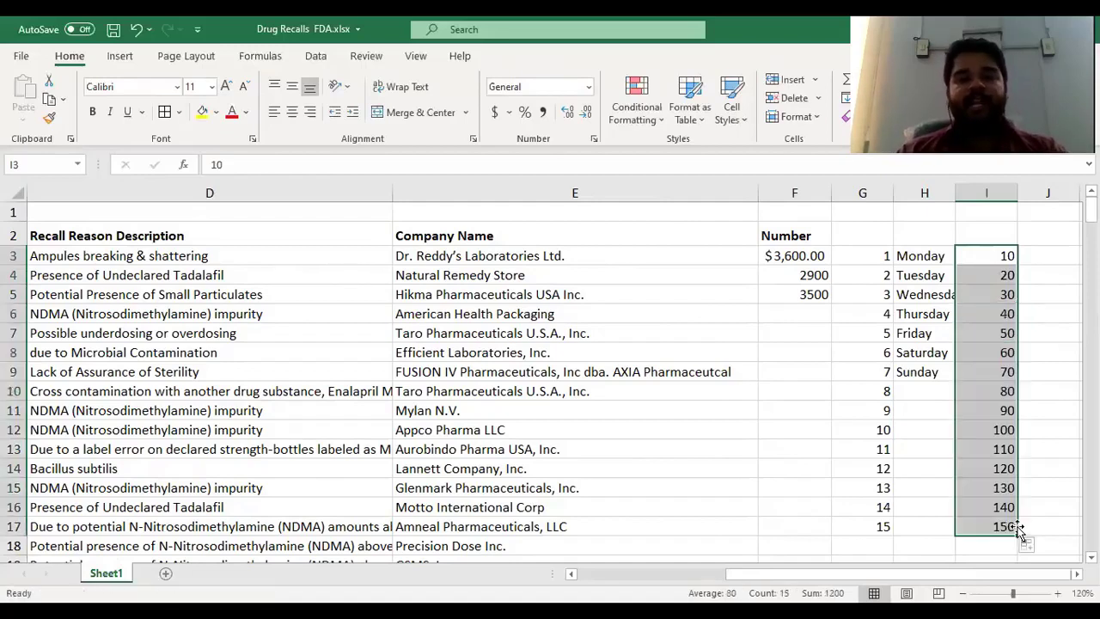
Enter 3, 6, 9, 12 in J3:J6 and AutoFill column J to 45 at row 17.
left_click(1038, 253)
type("3")
key("Return")
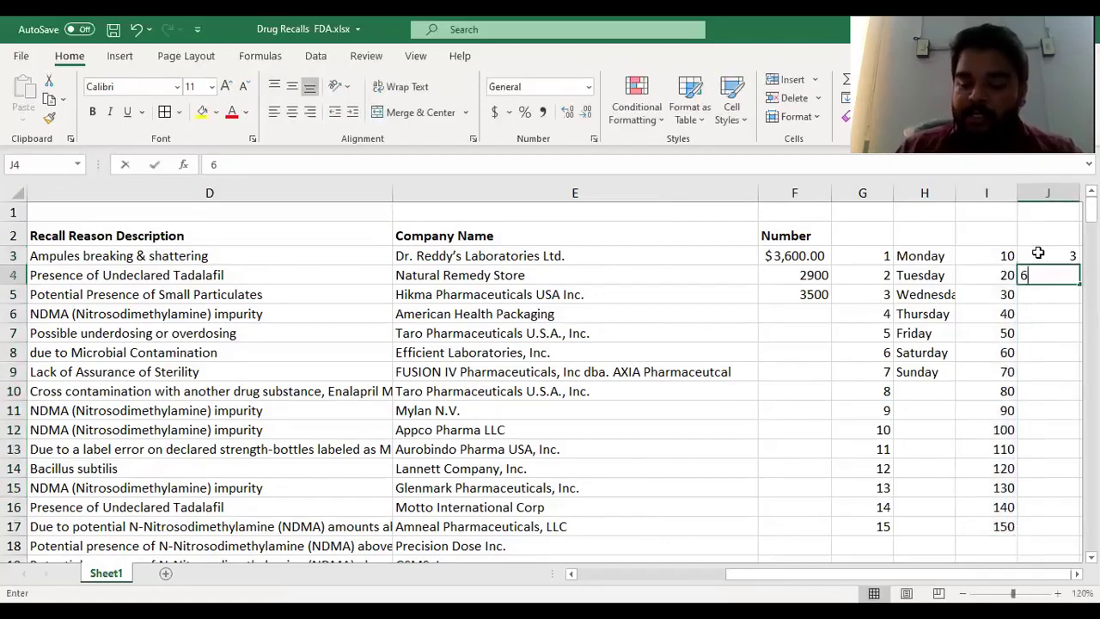
type("6")
key("ctrl+Return")
key("Return")
type("9")
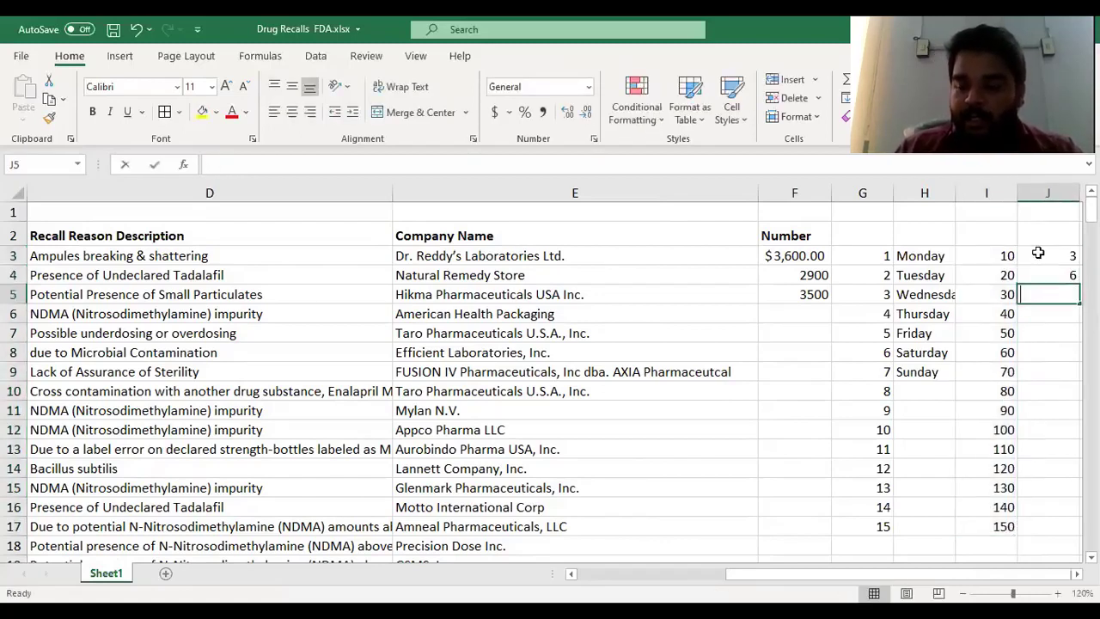
key("Return")
type("12")
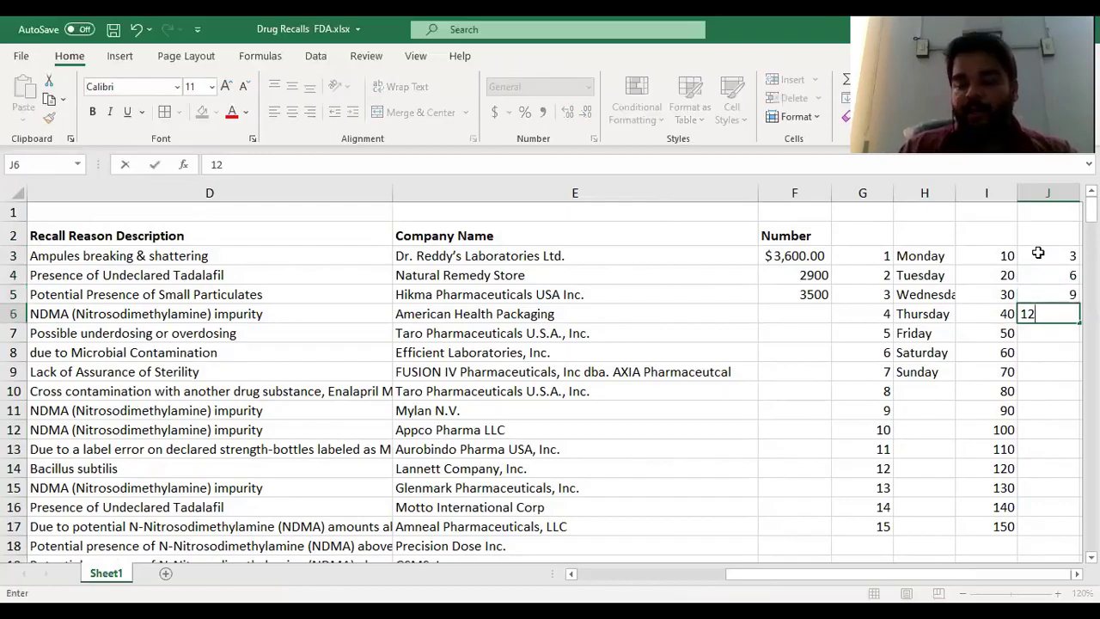
left_click(1038, 253)
key("shift+Down")
key("shift+Down")
key("shift+Down")
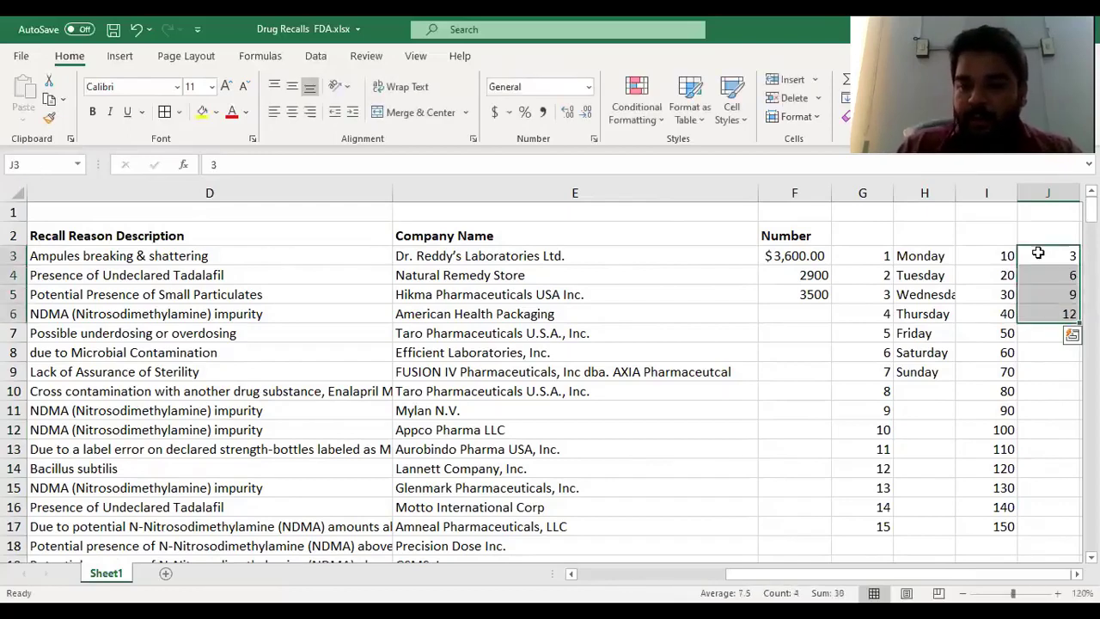
left_click_drag(1080, 322, 1075, 531)
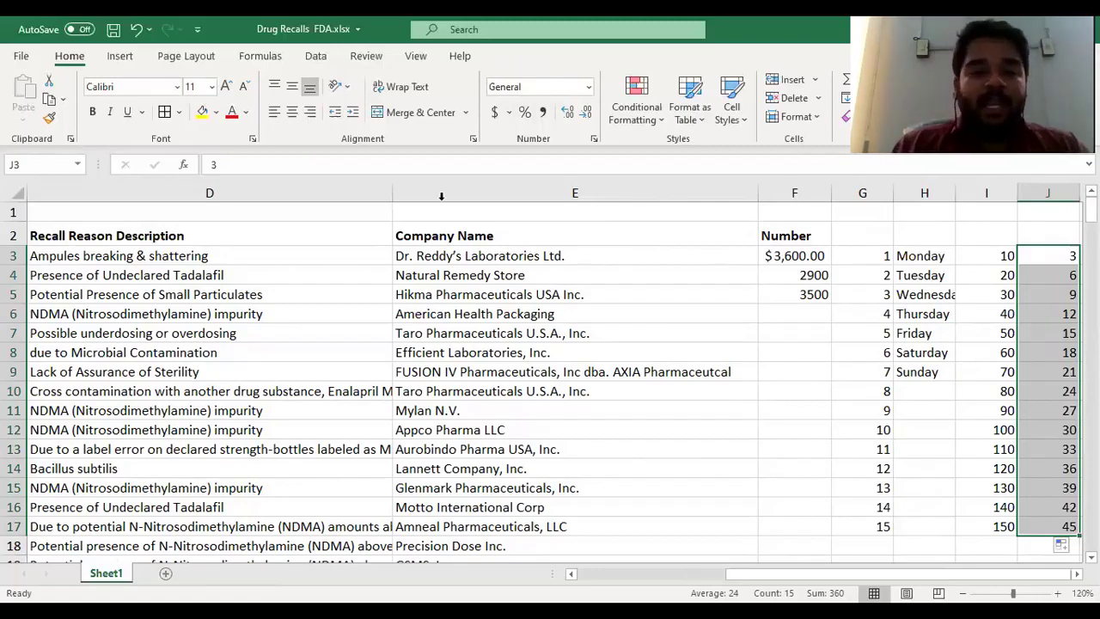
Turn on Filter for the A2:F2 header row, Date through Number.
left_click(305, 232)
key("Left")
key("Left")
key("Left")
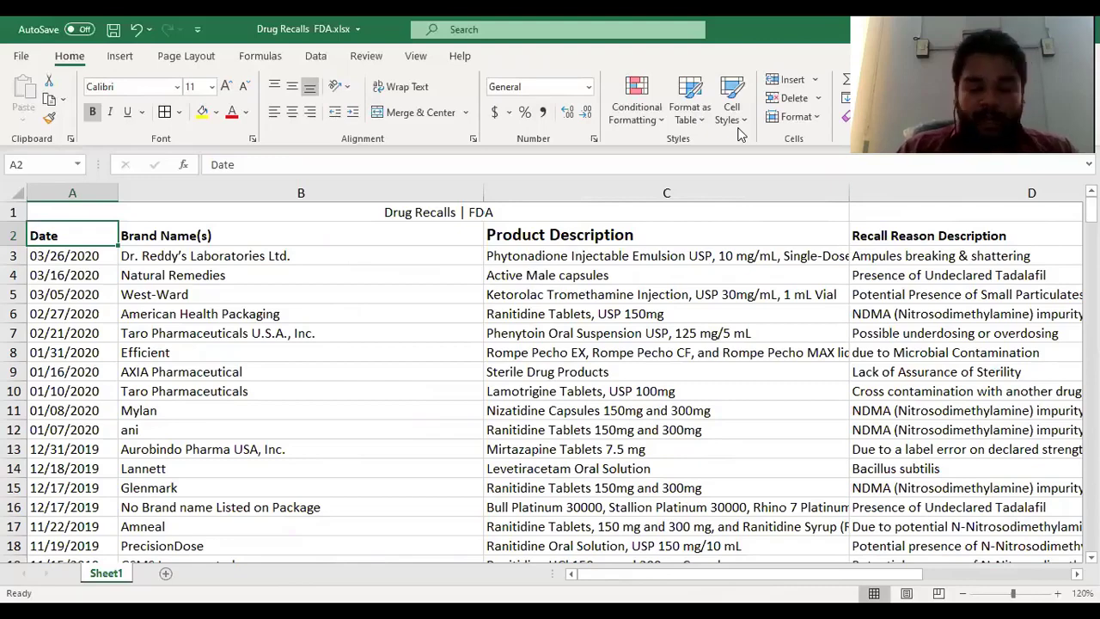
key("shift+Right")
key("shift+Right")
key("shift+Right")
key("shift+Right")
key("shift+Right")
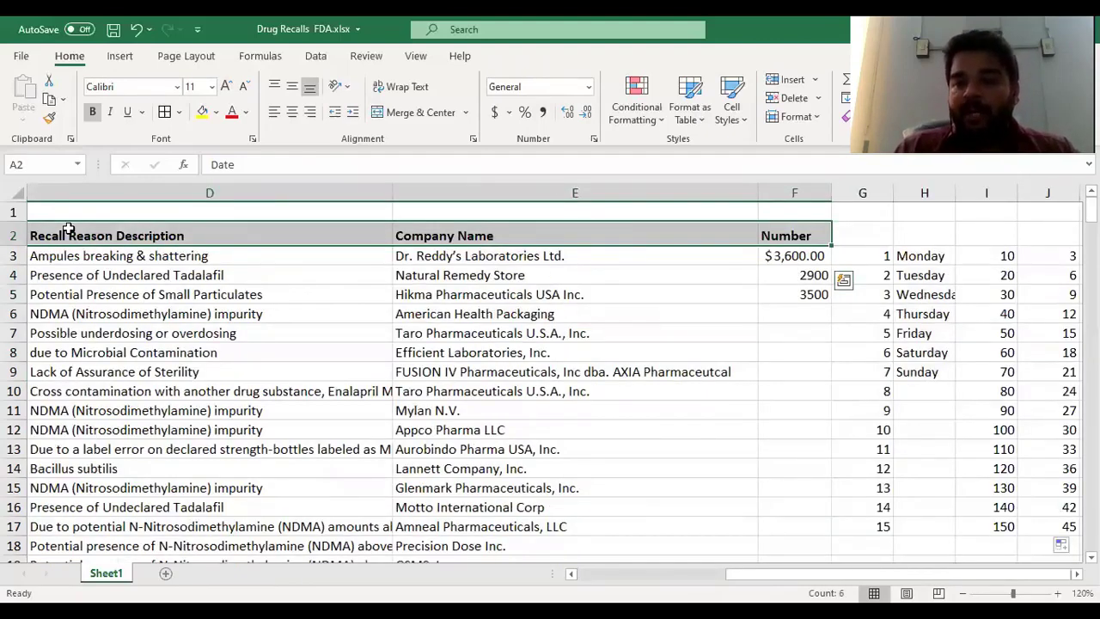
left_click(890, 99)
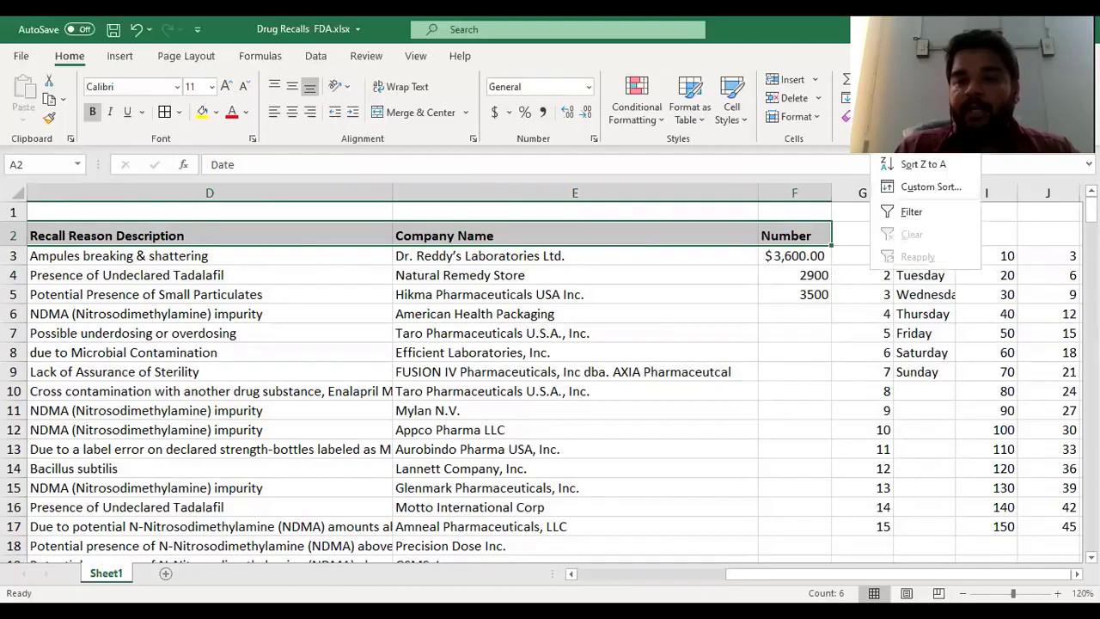
left_click(913, 215)
left_click(379, 237)
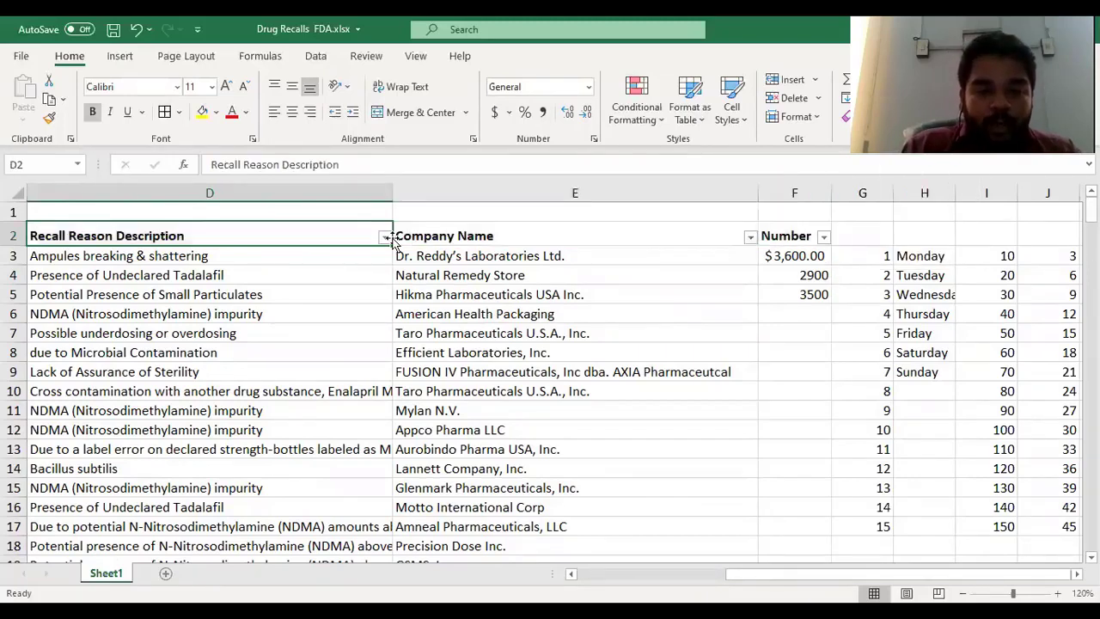
key("Home")
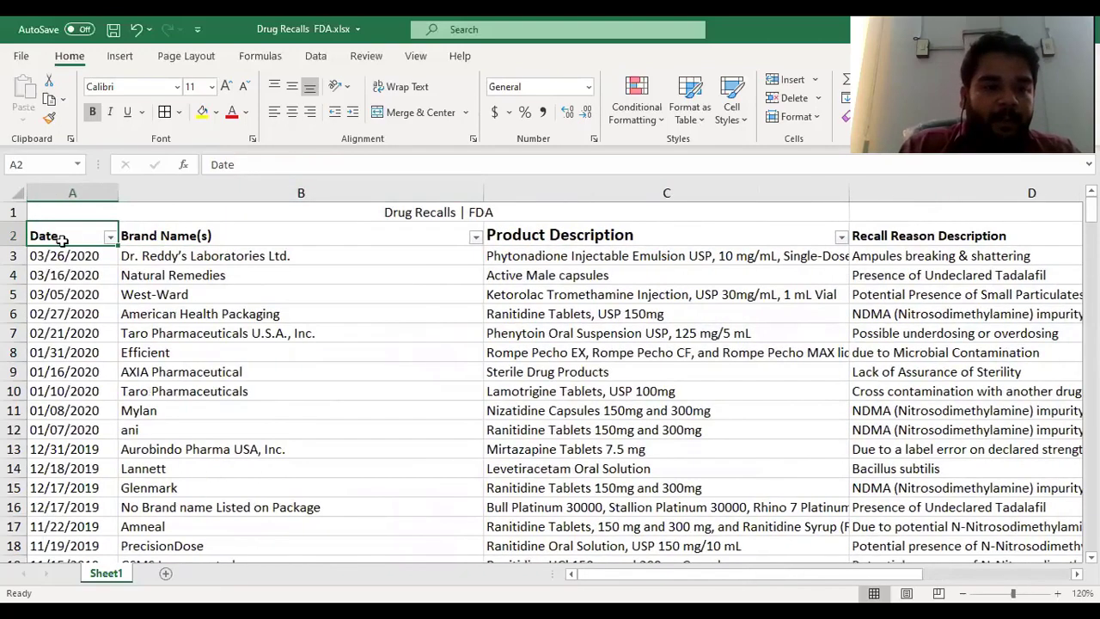
left_click(110, 235)
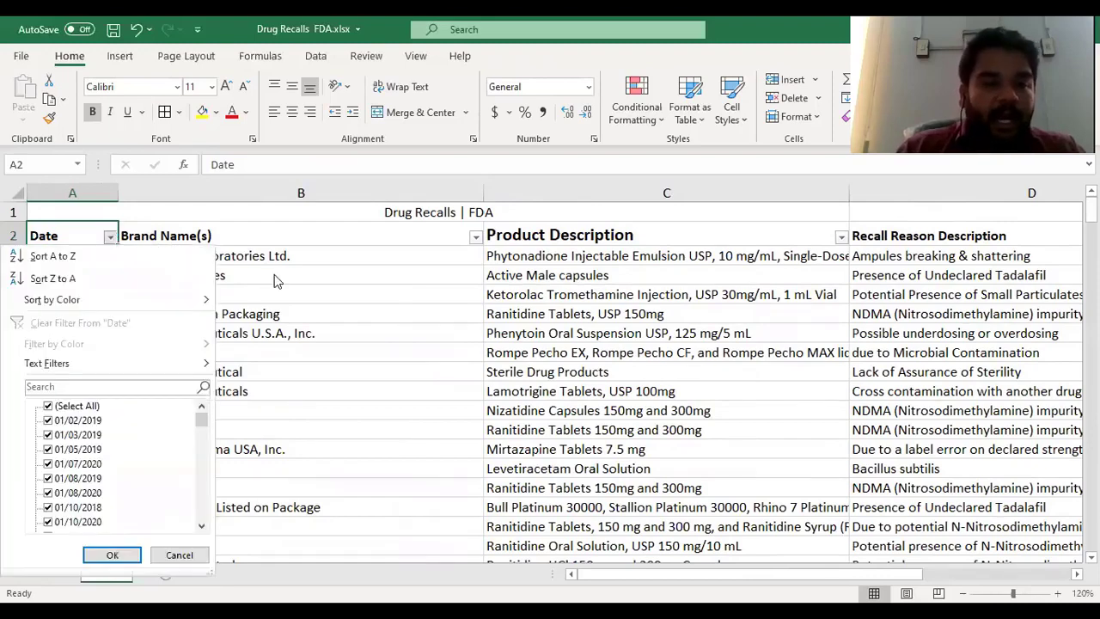
key("Escape")
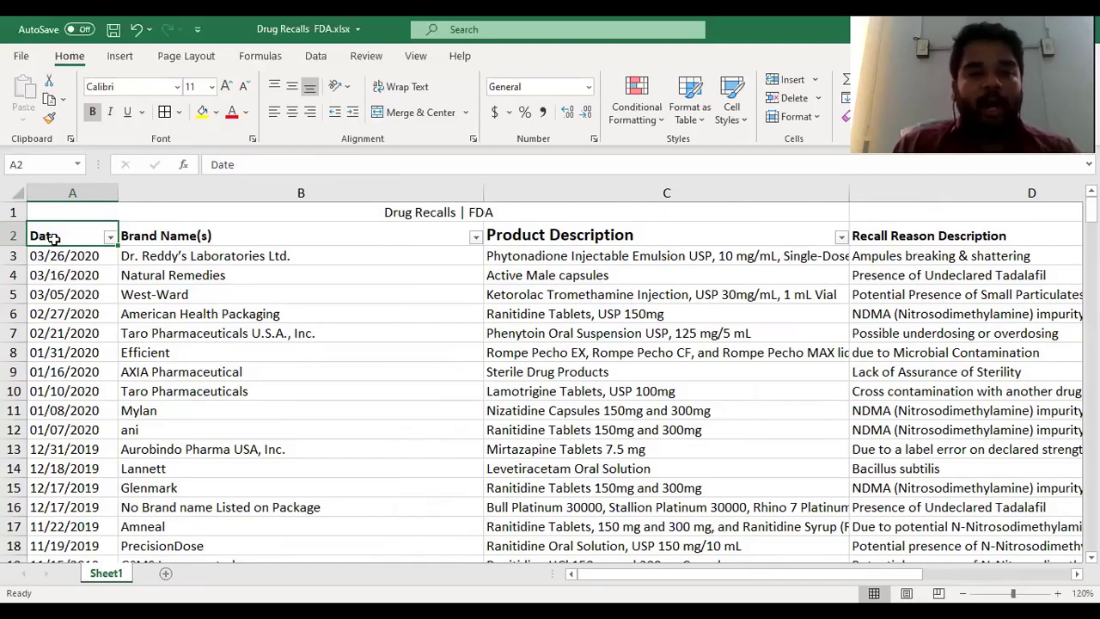
left_click(110, 237)
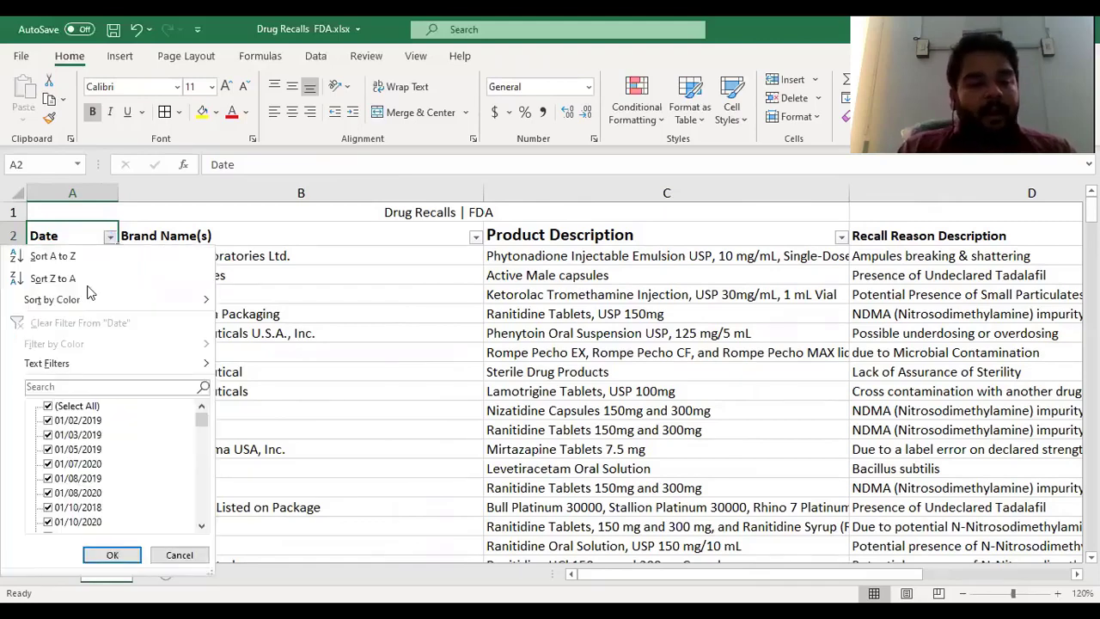
left_click(67, 407)
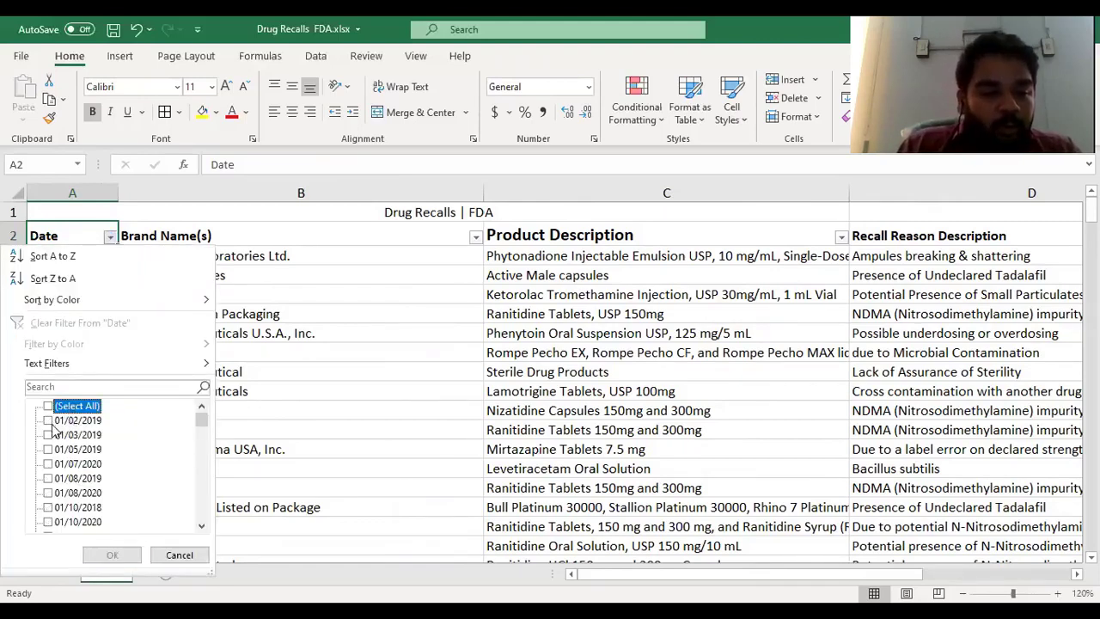
left_click(48, 421)
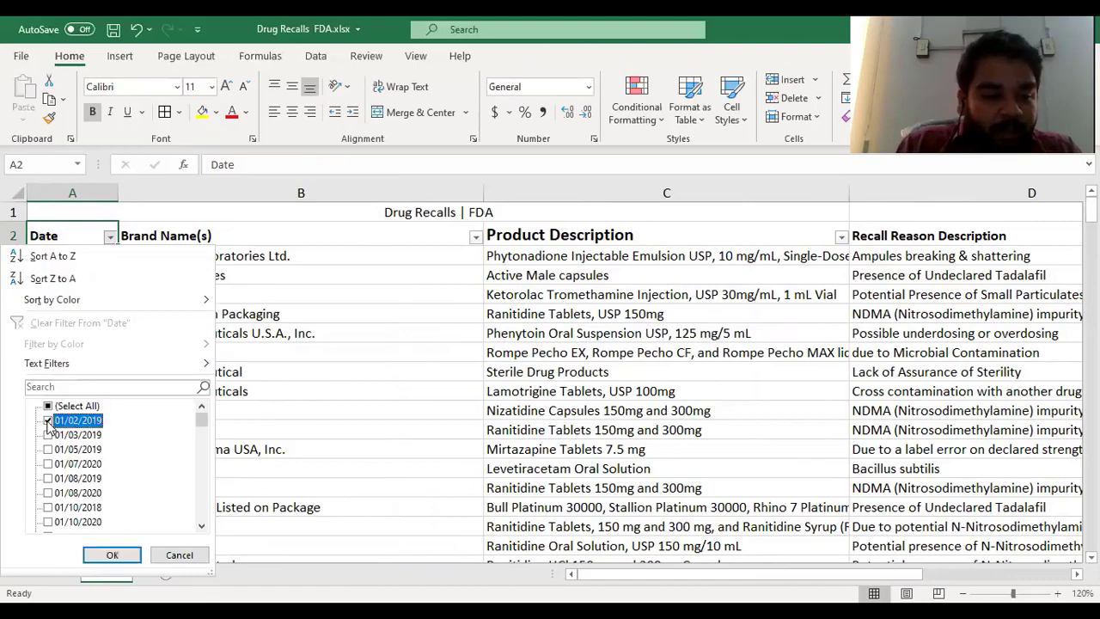
left_click(111, 555)
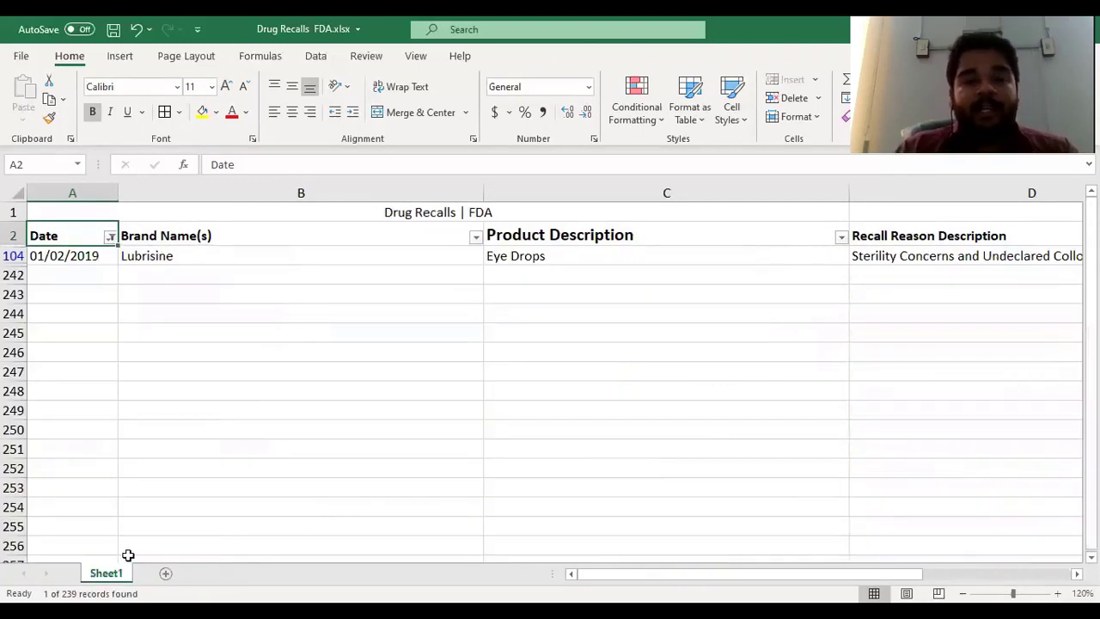
left_click(276, 256)
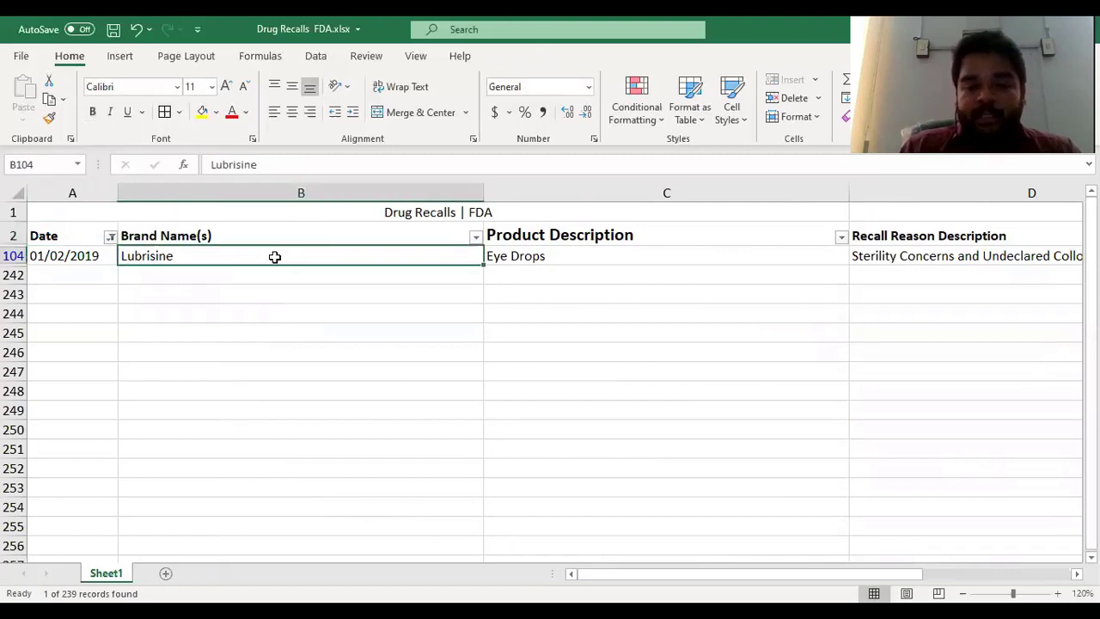
key("Left")
key("Right")
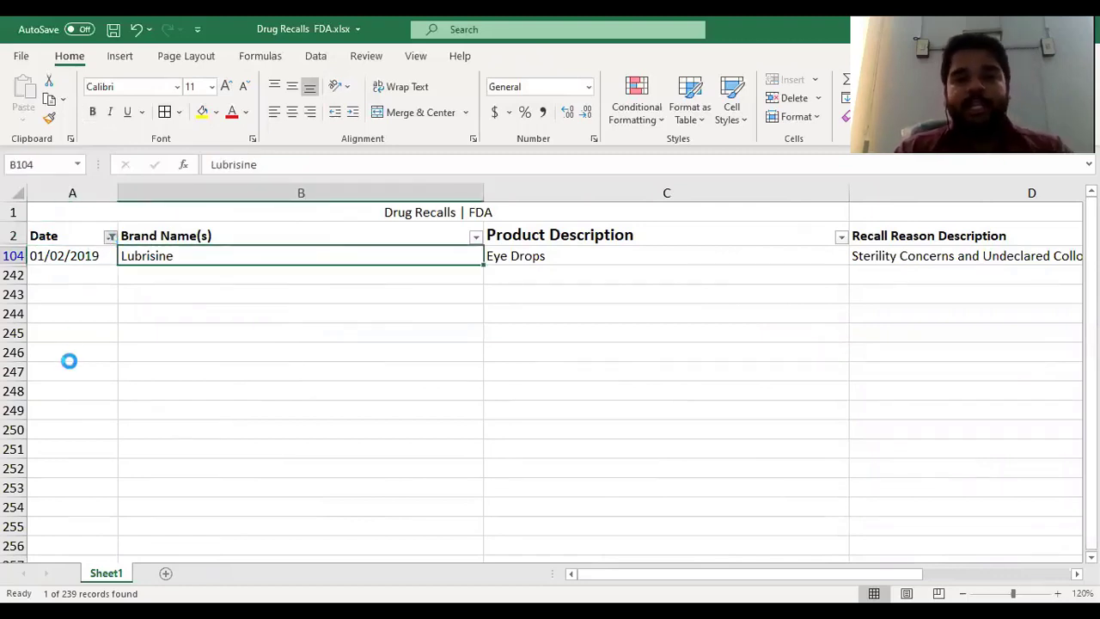
left_click(62, 420)
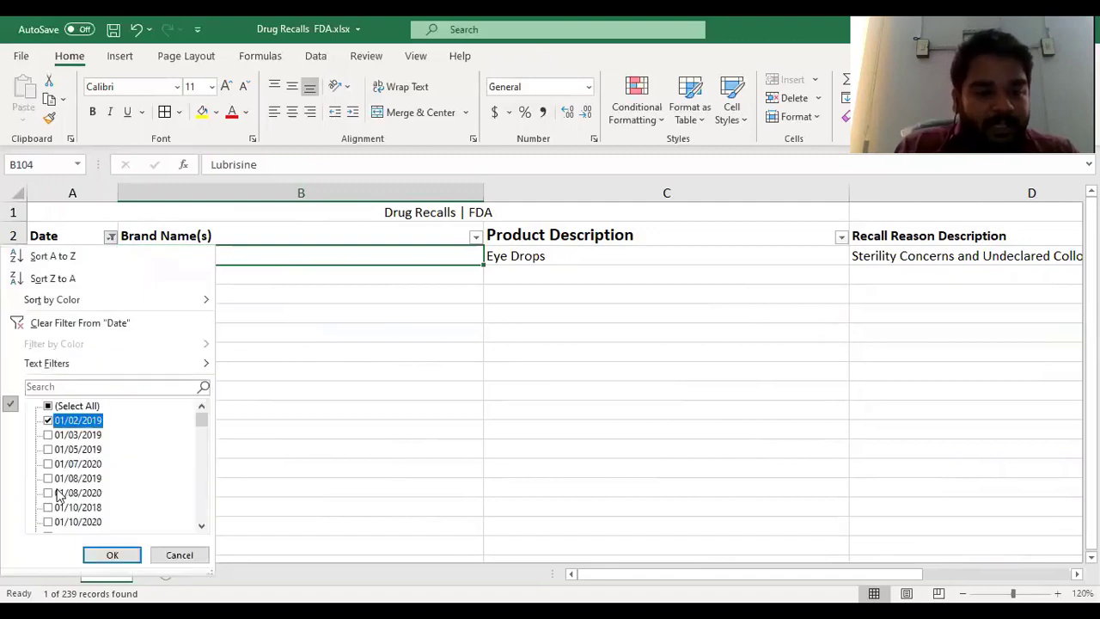
left_click(48, 493)
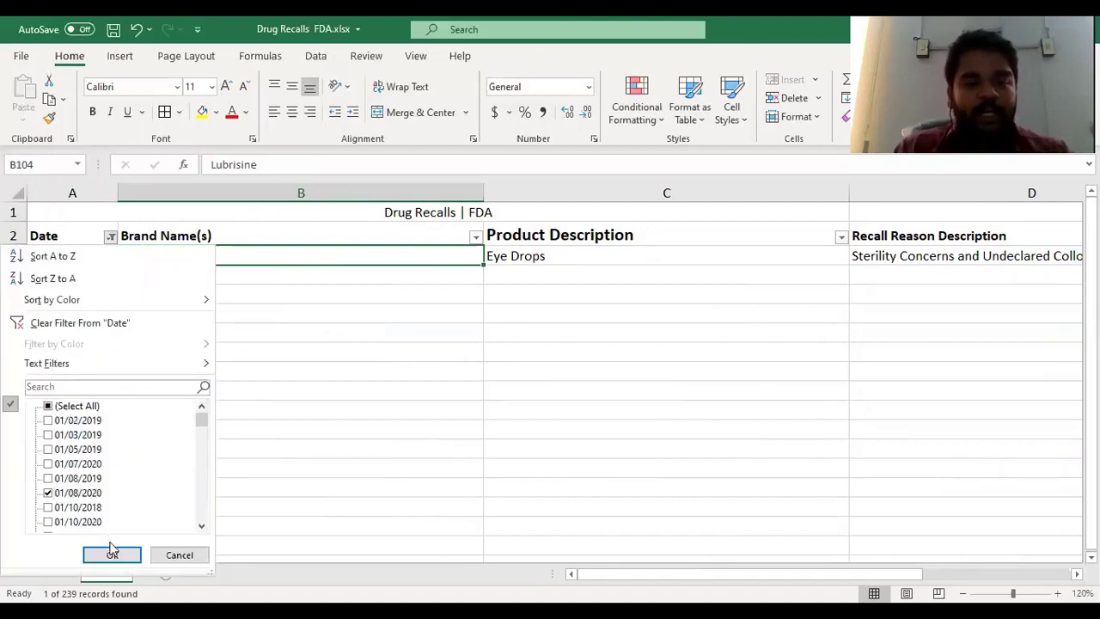
left_click(112, 556)
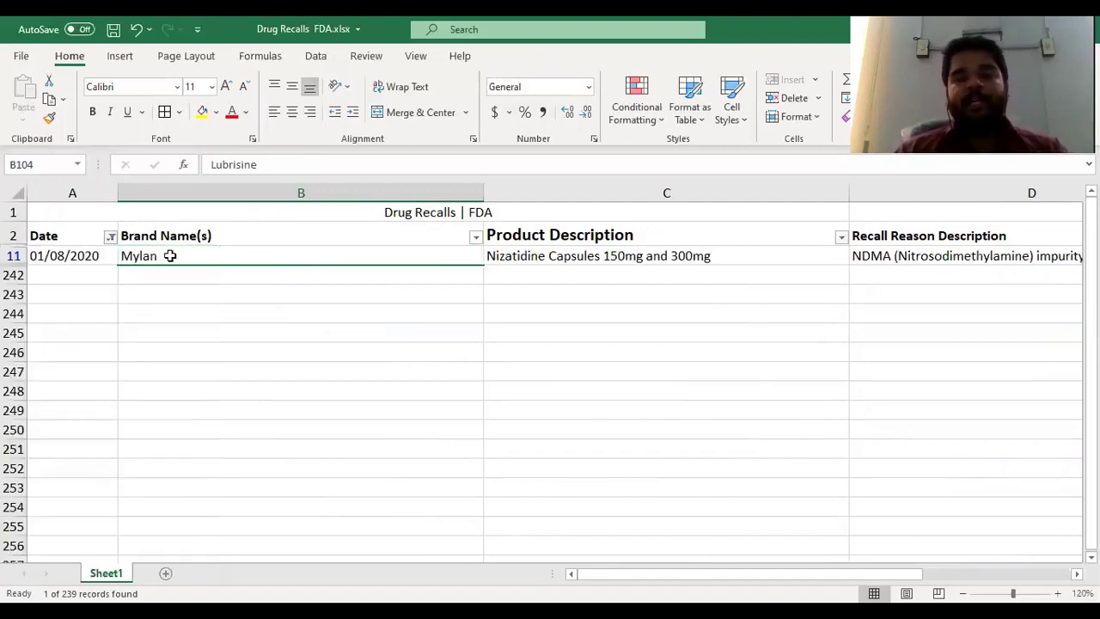
left_click(110, 236)
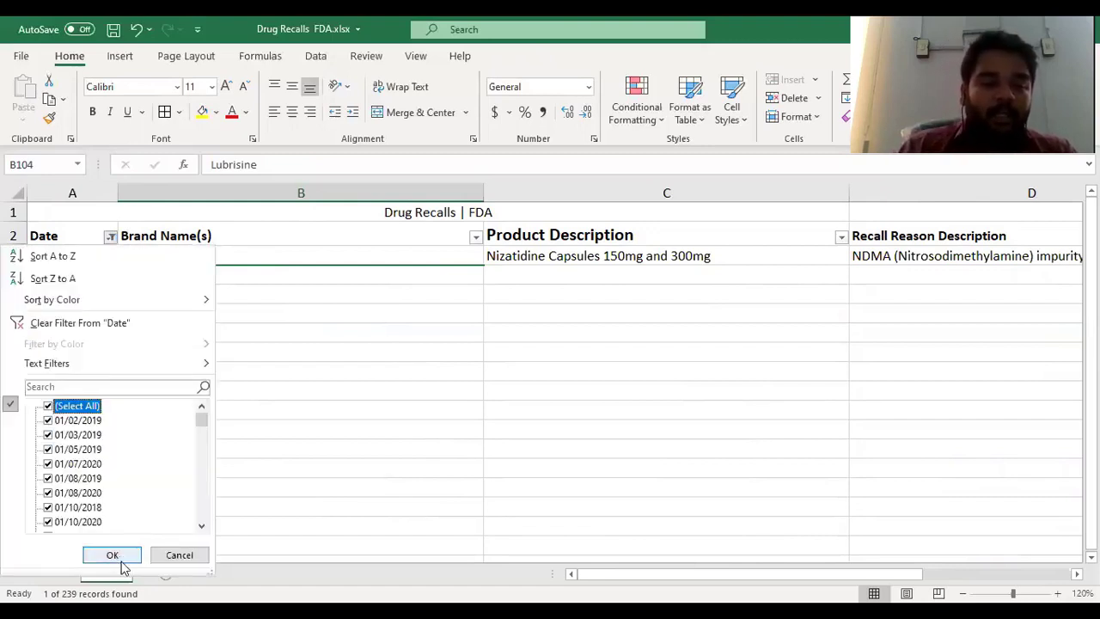
left_click(112, 555)
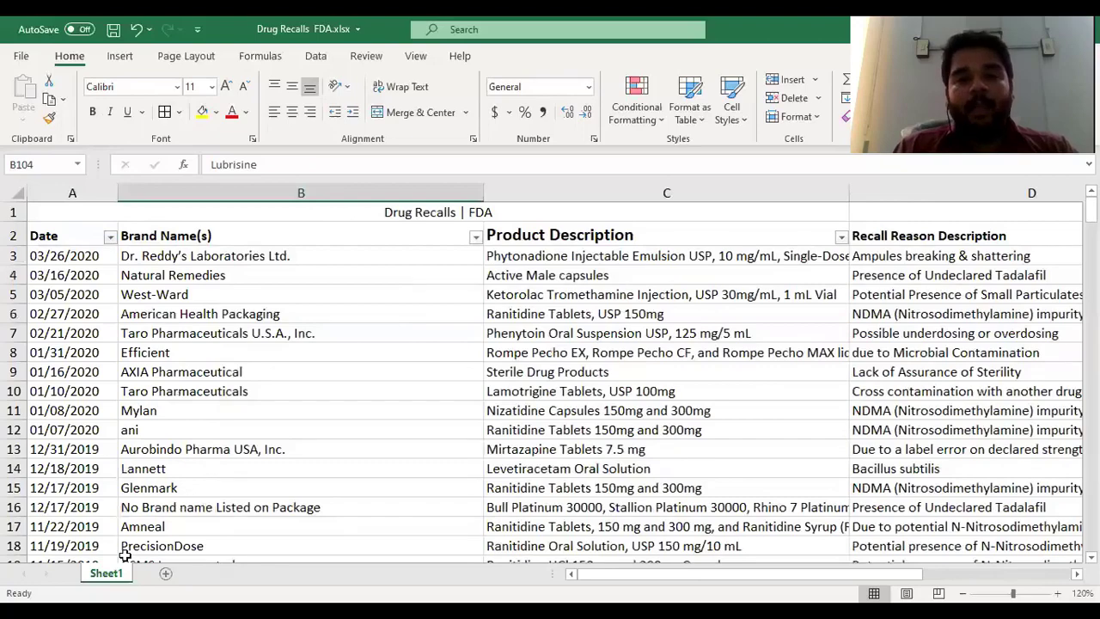
key("Up")
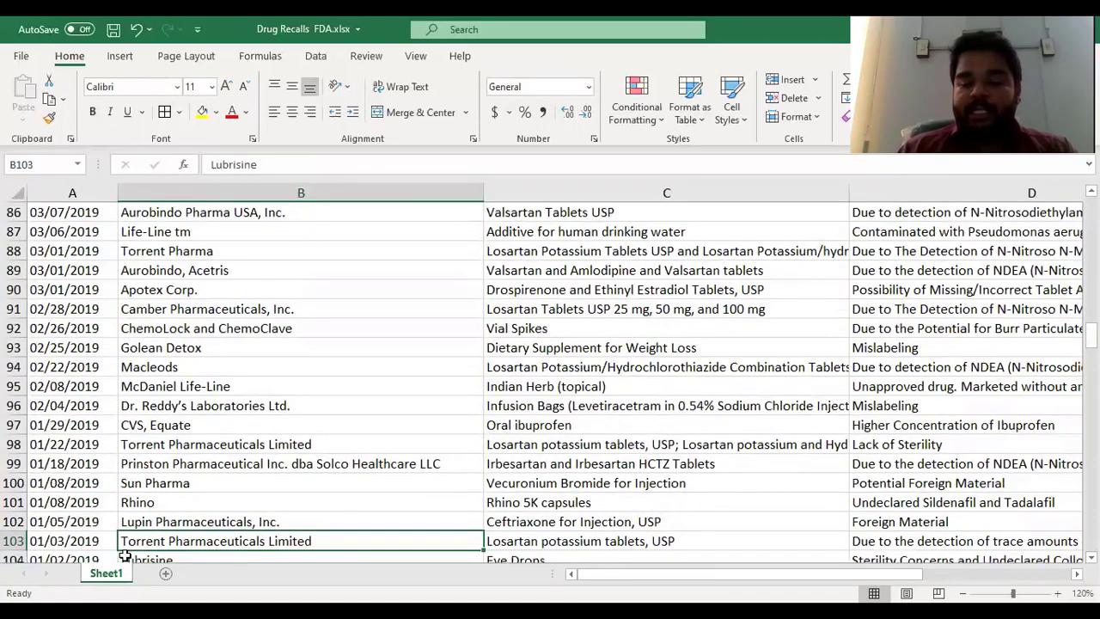
key("Up")
key("Up")
key("Up")
key("Up")
key("Up")
key("Up")
key("Up")
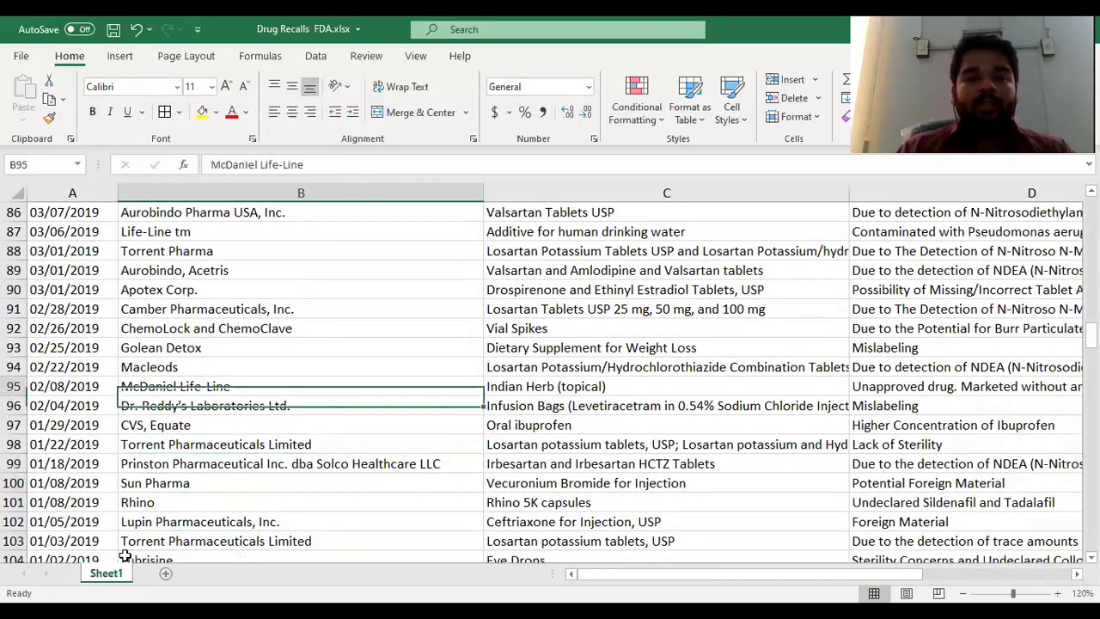
key("Up")
key("Up")
key("Up")
key("Up")
key("Up")
key("Up")
key("Up")
key("Up")
key("Up")
key("Up")
key("Up")
key("Up")
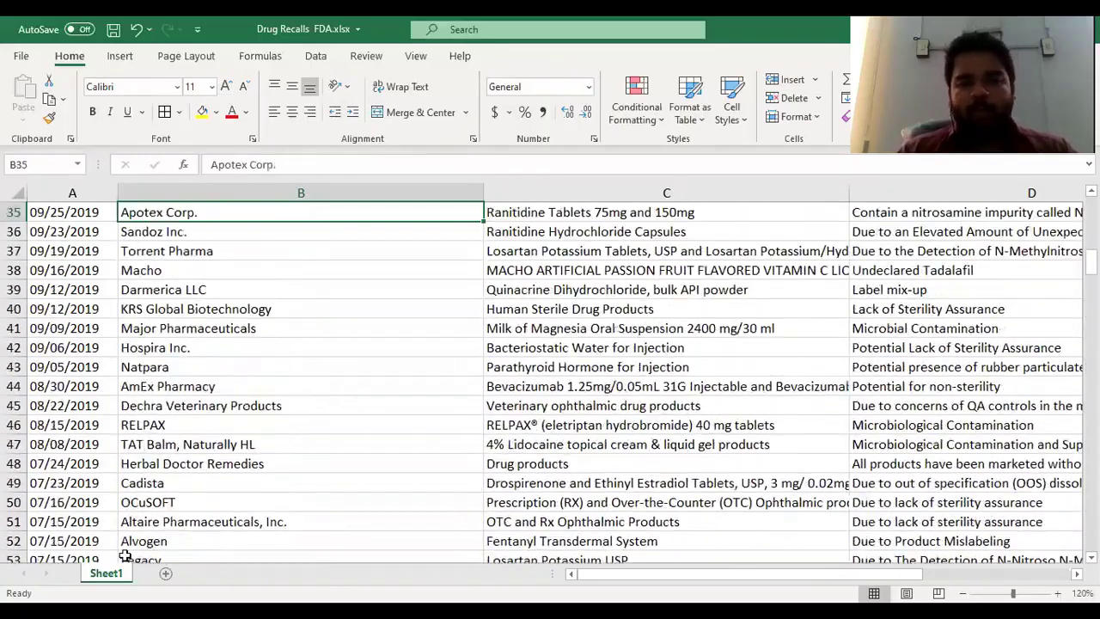
key("Up")
key("Up")
key("Up")
key("Up")
key("Up")
key("Up")
key("Up")
key("Up")
key("Up")
key("Down")
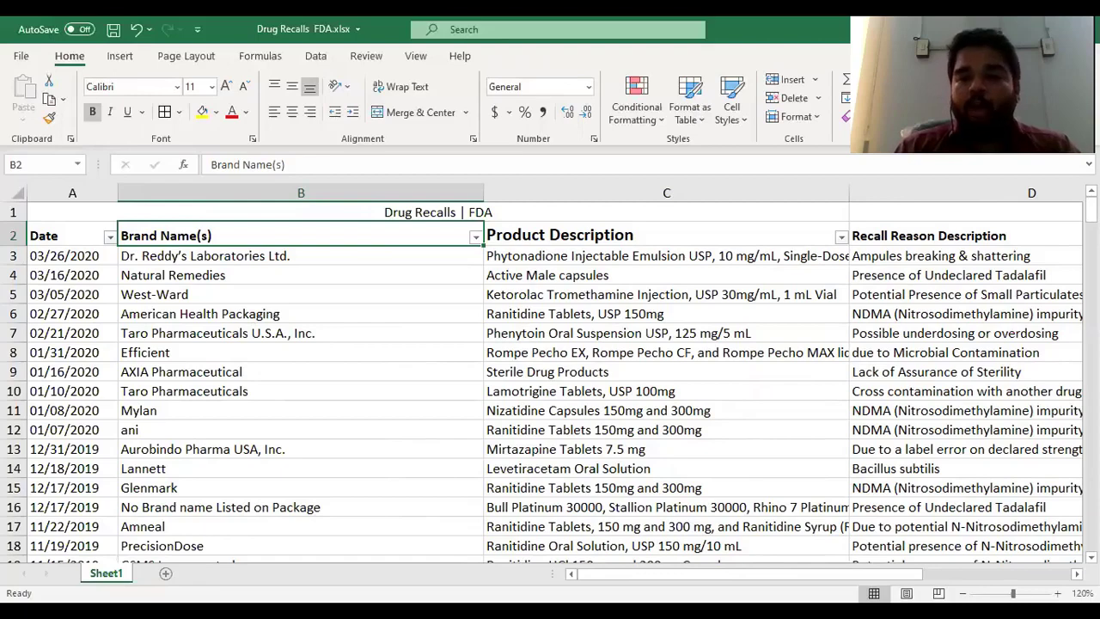
Sort the recall rows A to Z by brand name and browse the sorted list.
left_click(902, 103)
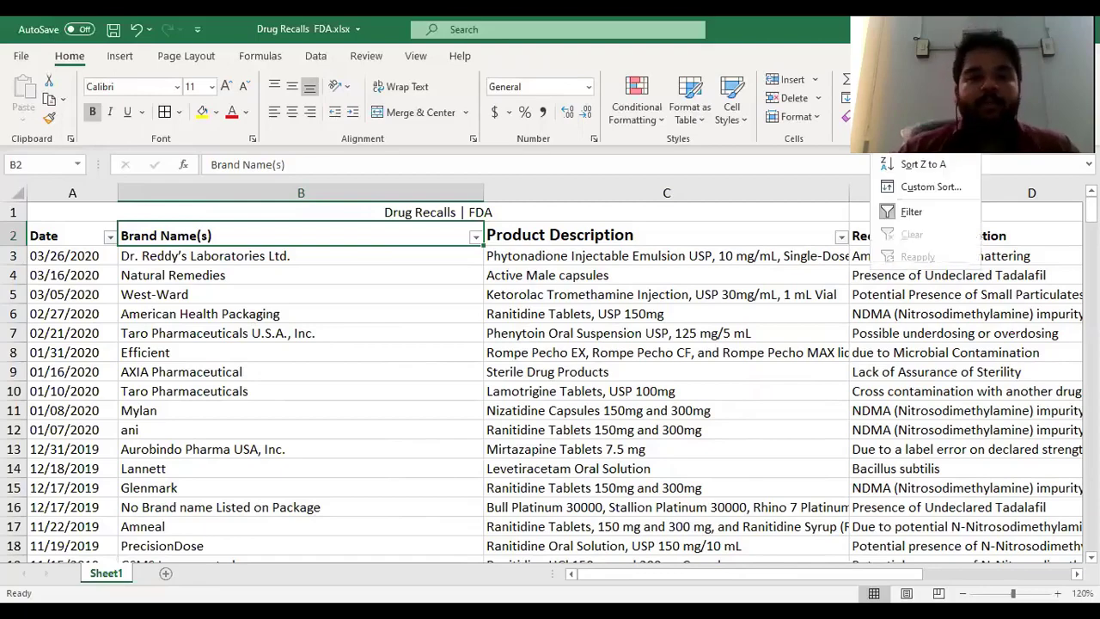
left_click(911, 155)
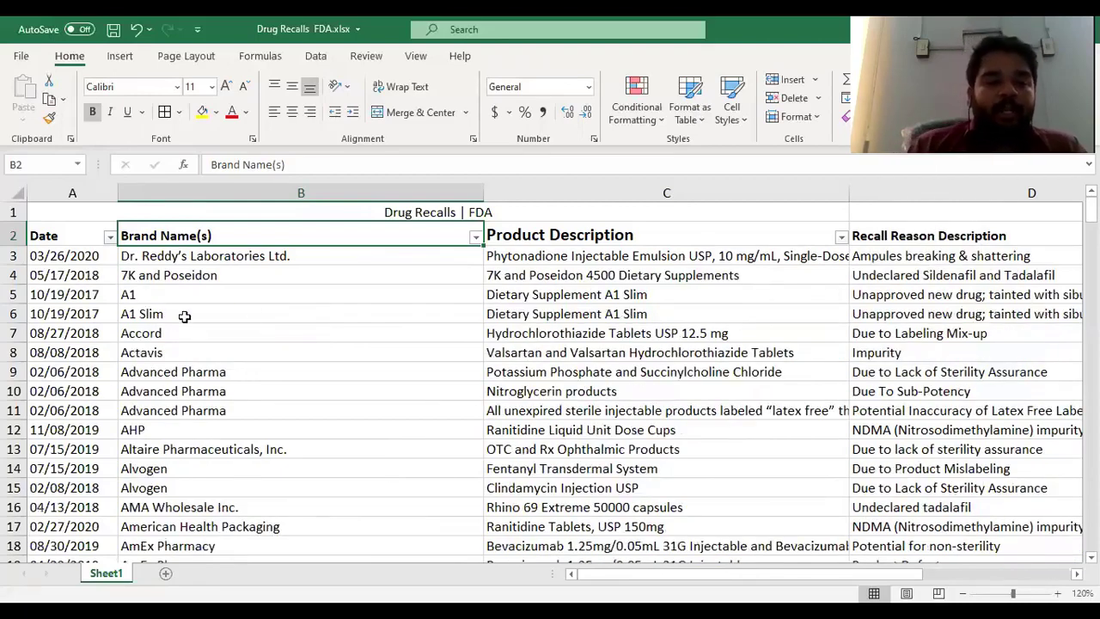
key("Down")
key("Down")
key("Down")
key("Down")
key("Down")
key("Down")
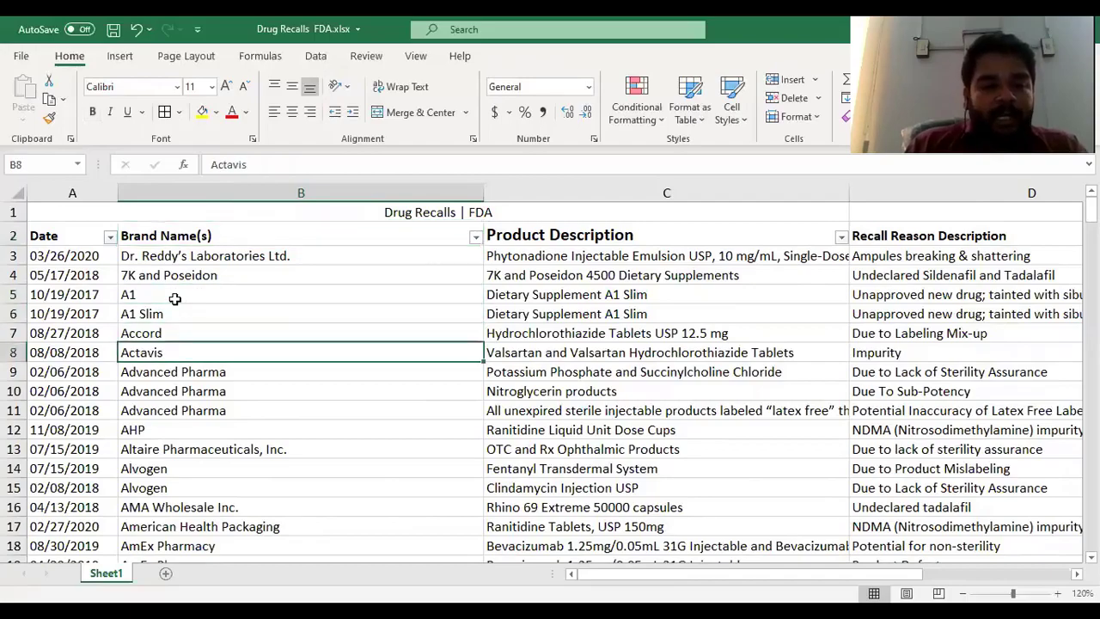
key("Down")
key("Down")
key("Down")
key("Down")
key("Down")
key("Down")
key("Up")
key("Up")
key("Up")
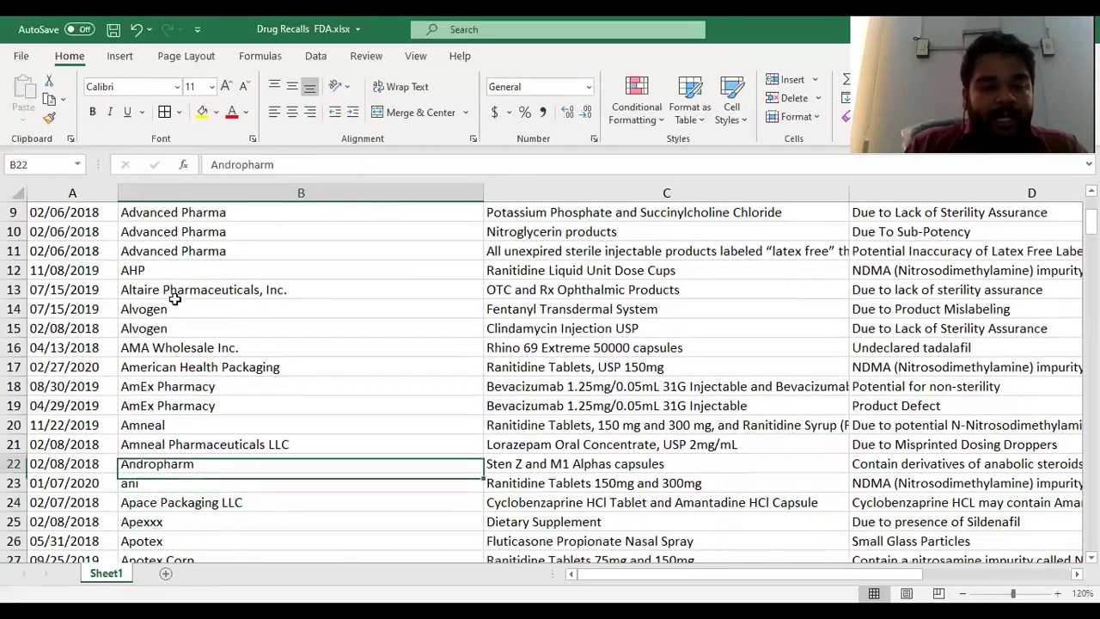
key("Up")
key("Down")
key("Down")
key("Down")
key("Down")
key("Down")
key("Down")
key("Down")
key("Down")
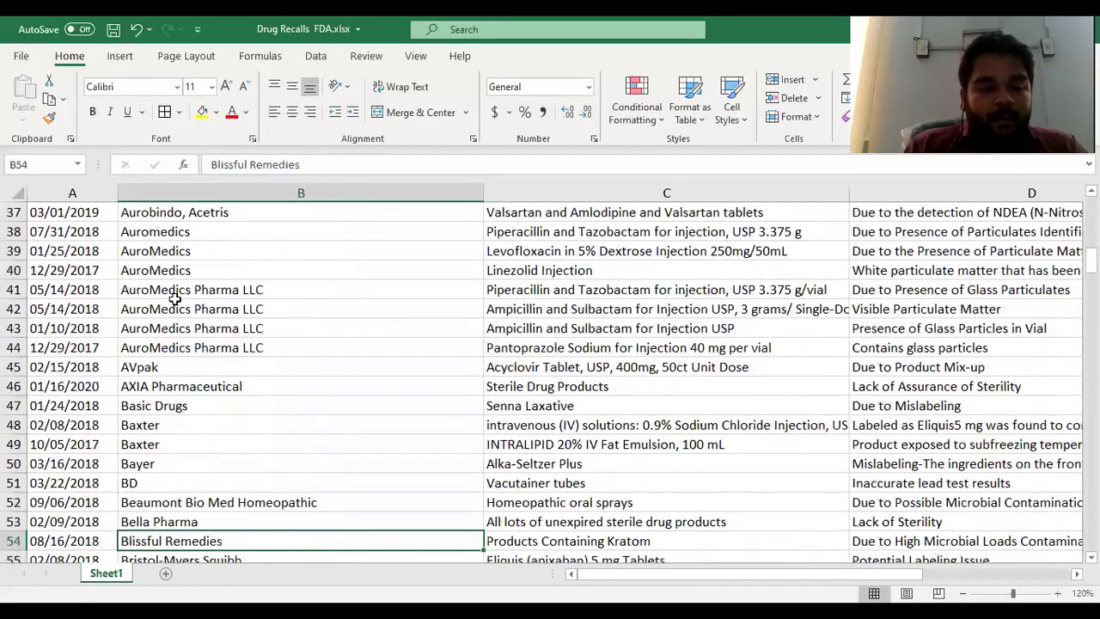
key("Down")
key("Down")
key("Down")
key("Down")
key("Down")
key("Down")
key("Down")
key("Down")
key("Down")
key("Down")
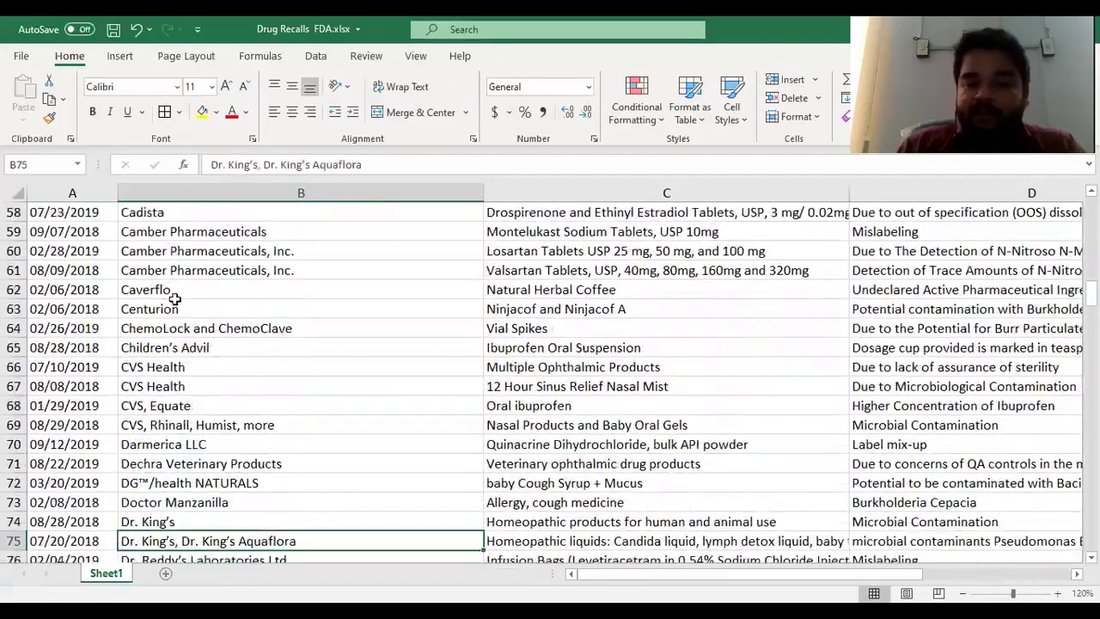
key("Down")
key("Down")
key("Down")
key("Down")
key("Down")
key("Down")
key("Down")
key("Down")
key("Down")
key("Down")
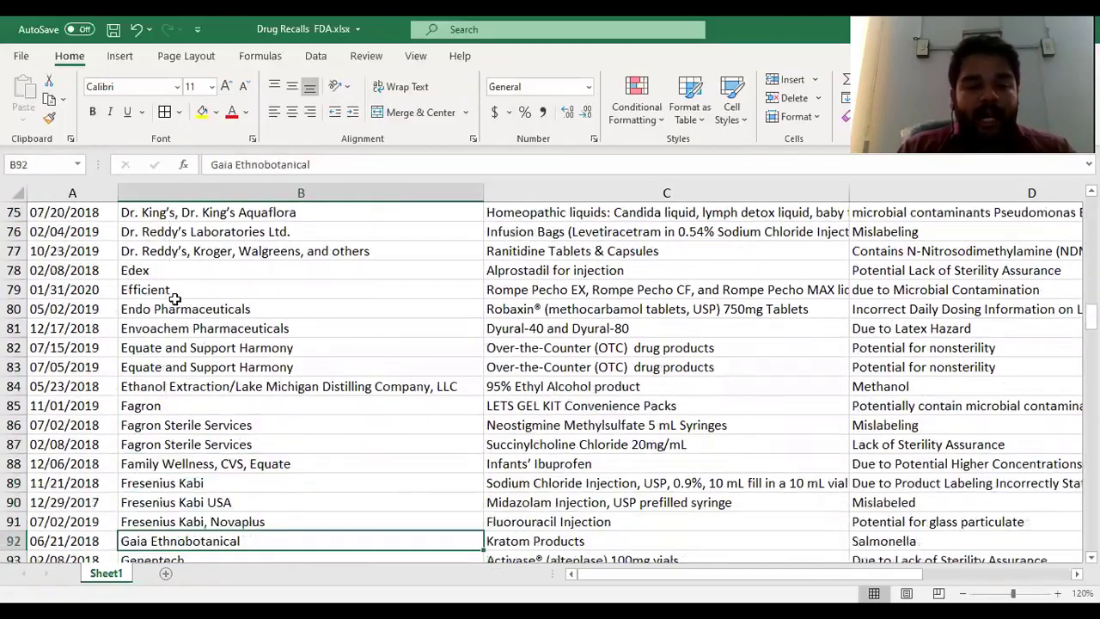
key("Down")
key("Down")
key("Down")
key("Down")
key("Down")
key("Down")
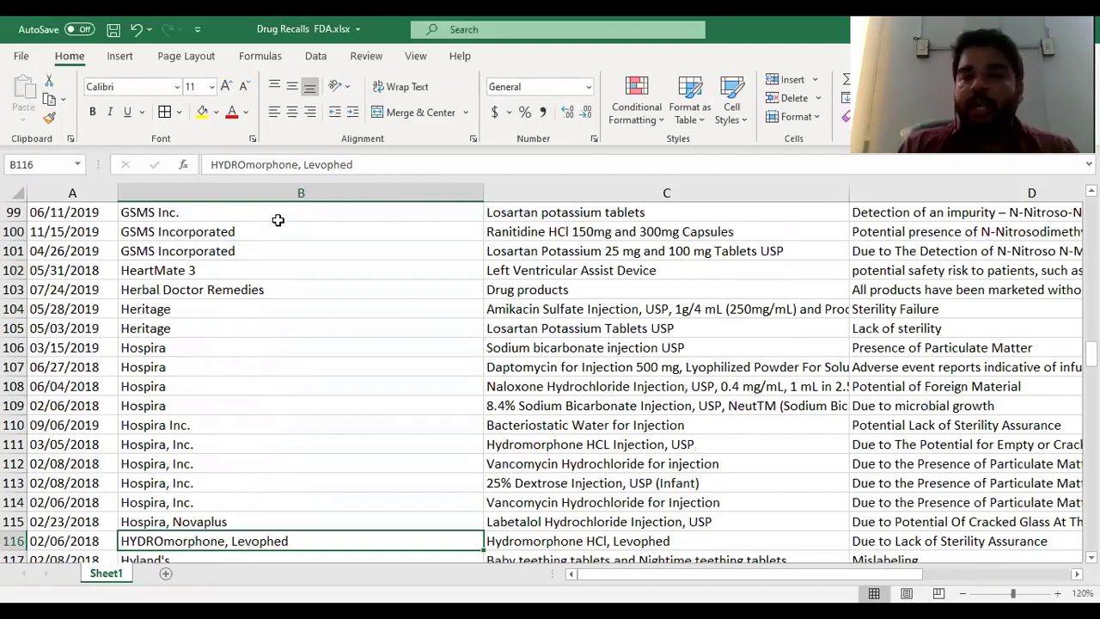
Re-sort the rows Z to A by brand name and review the descending order.
left_click(894, 111)
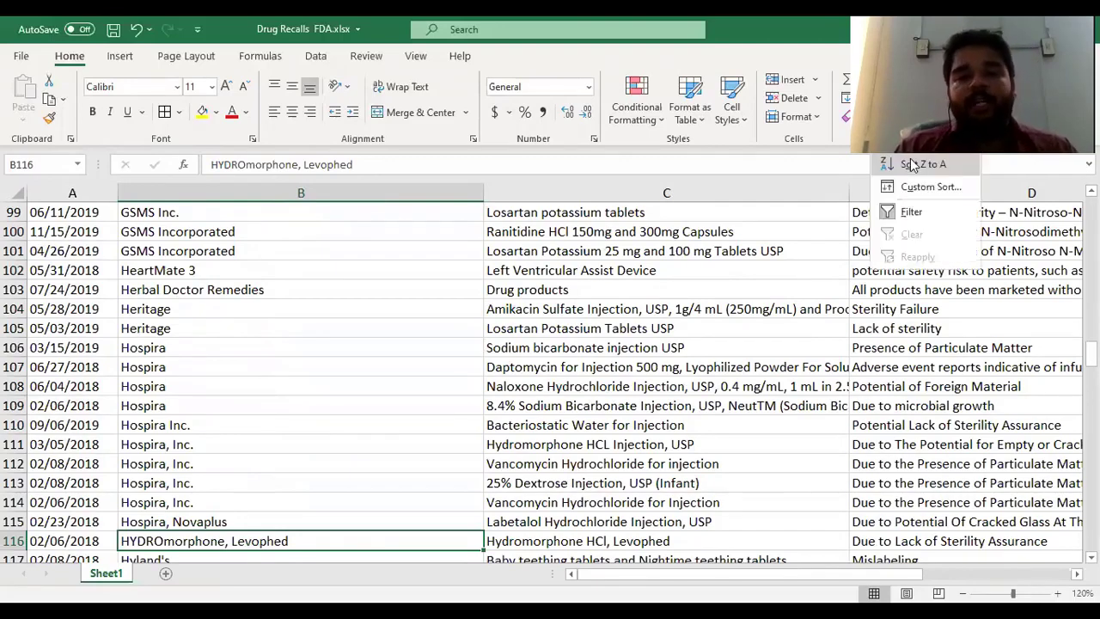
left_click(907, 163)
key("Up")
key("Up")
key("Up")
key("Up")
key("Up")
key("Up")
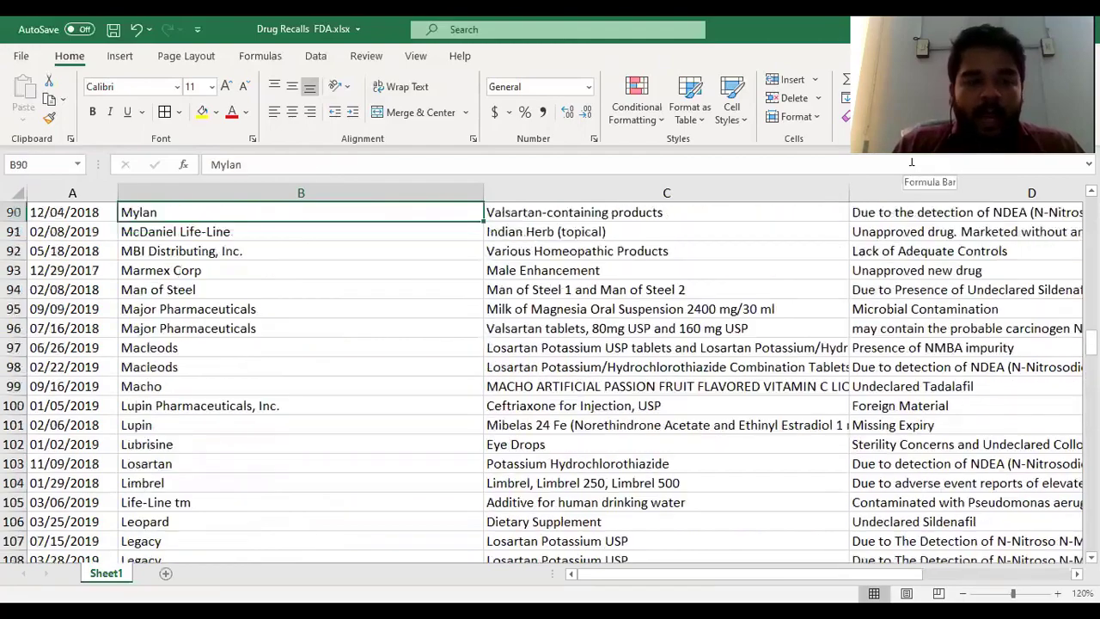
key("Up")
key("Up")
key("Up")
key("Up")
key("Up")
key("Up")
key("Up")
key("Up")
key("Up")
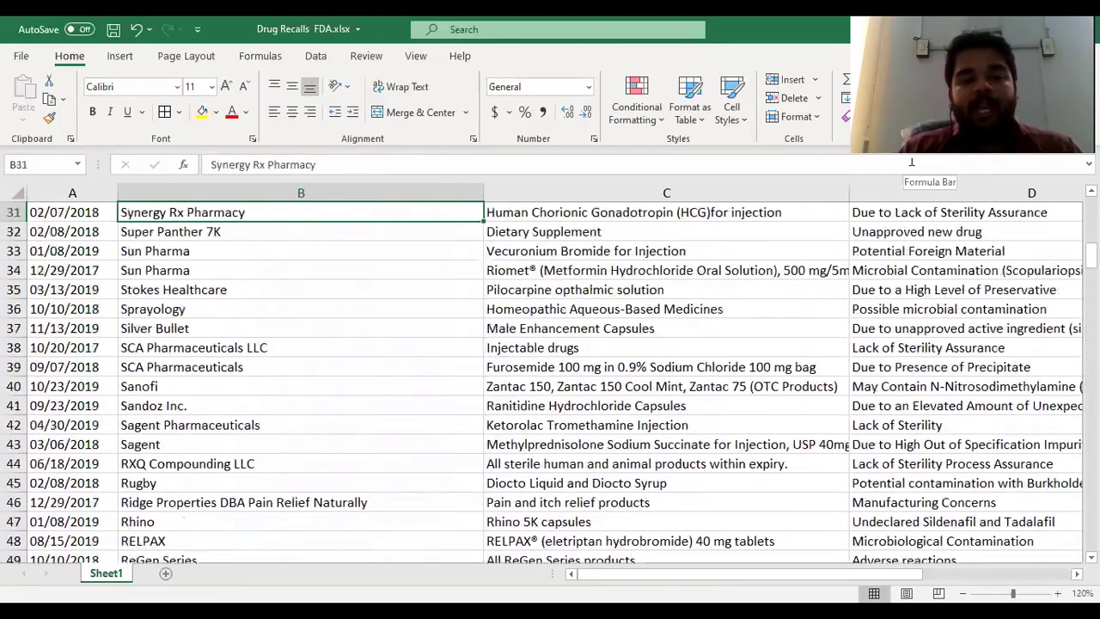
key("Up")
key("Up")
key("Up")
key("Up")
key("Up")
key("Up")
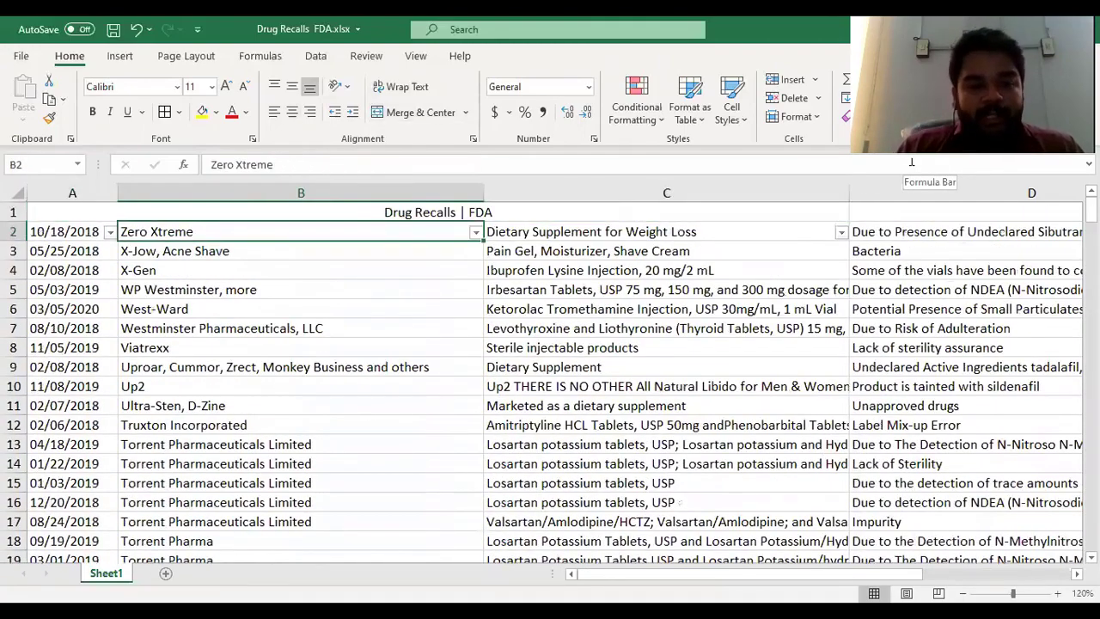
key("Down")
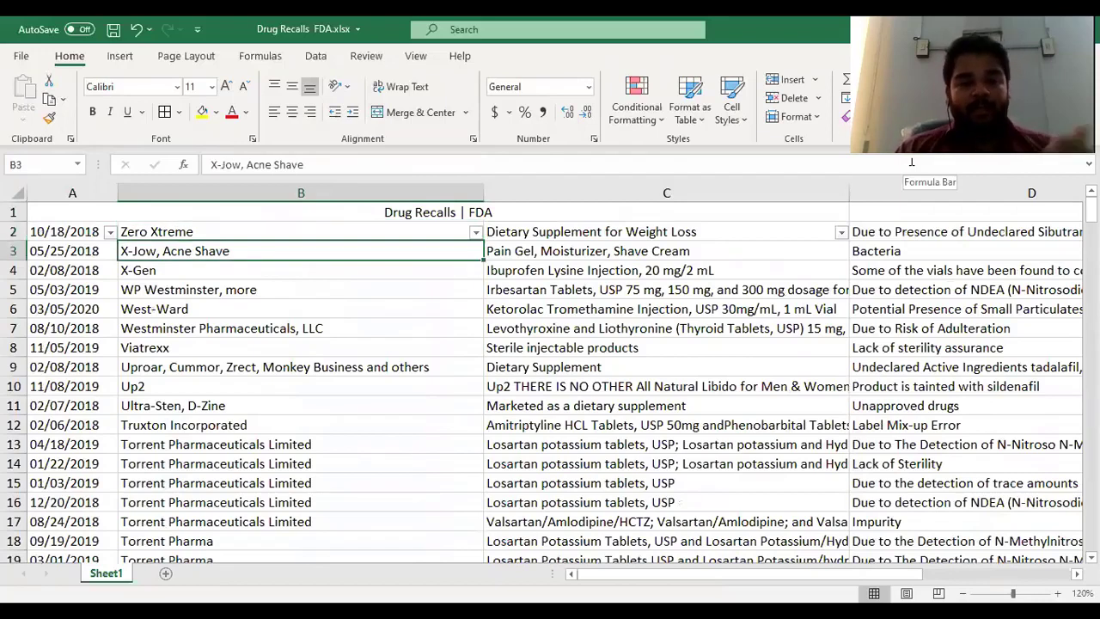
key("Down")
key("Down")
key("Down")
key("Down")
key("Down")
key("Down")
key("Down")
key("Down")
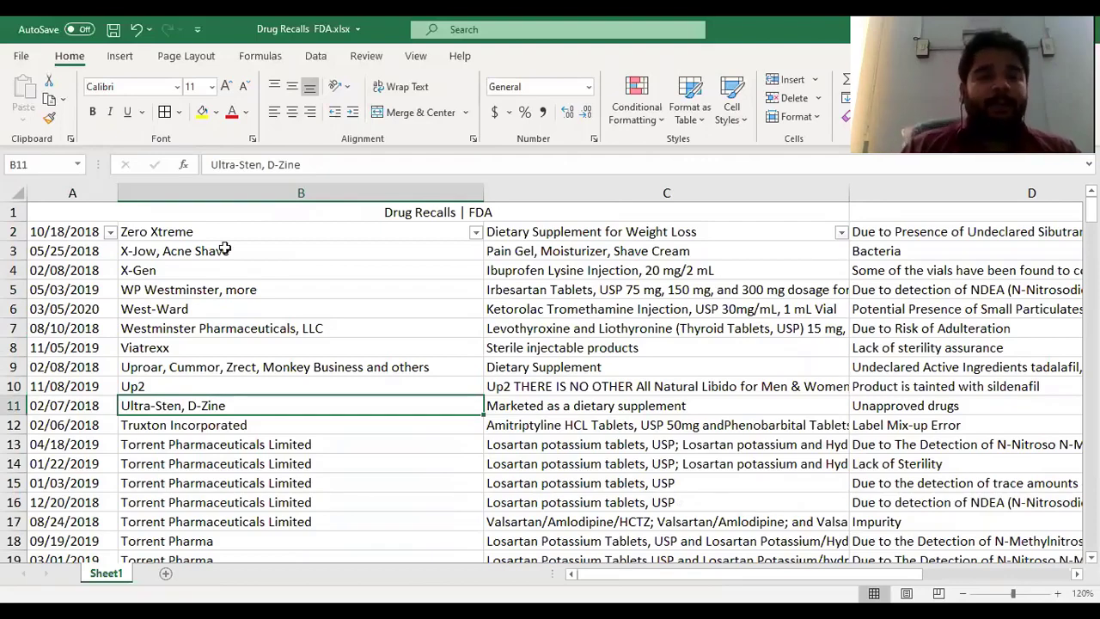
Undo the Z to A sort to restore A to Z brand order.
key("ctrl+z")
key("Down")
key("Down")
key("Down")
key("Down")
key("Down")
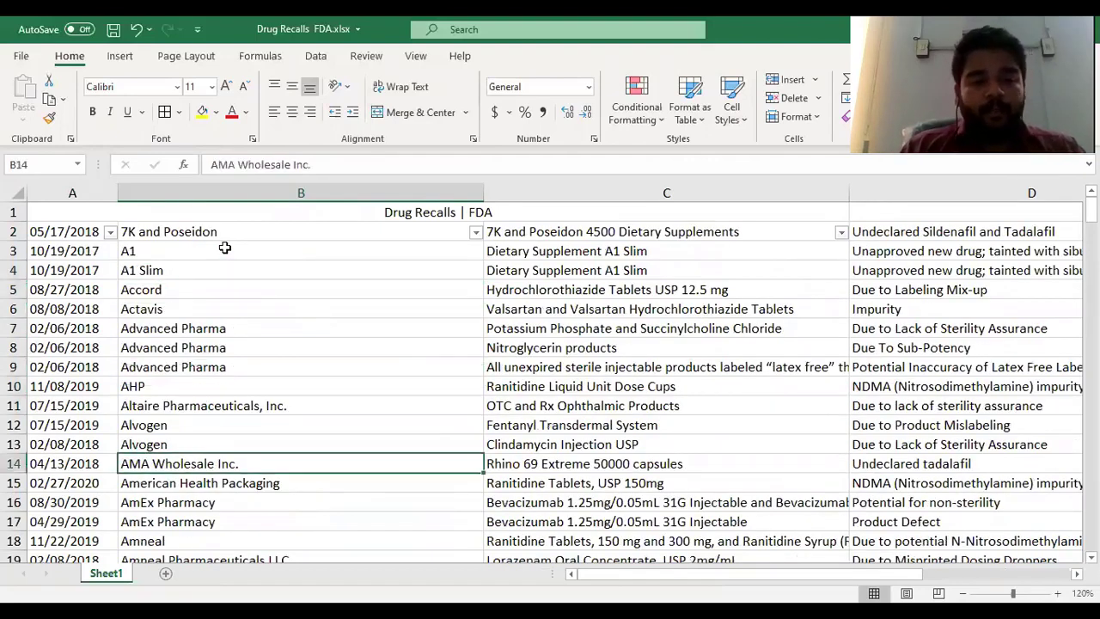
key("Down")
key("Down")
key("Down")
key("Down")
key("Down")
key("Down")
key("Down")
key("Down")
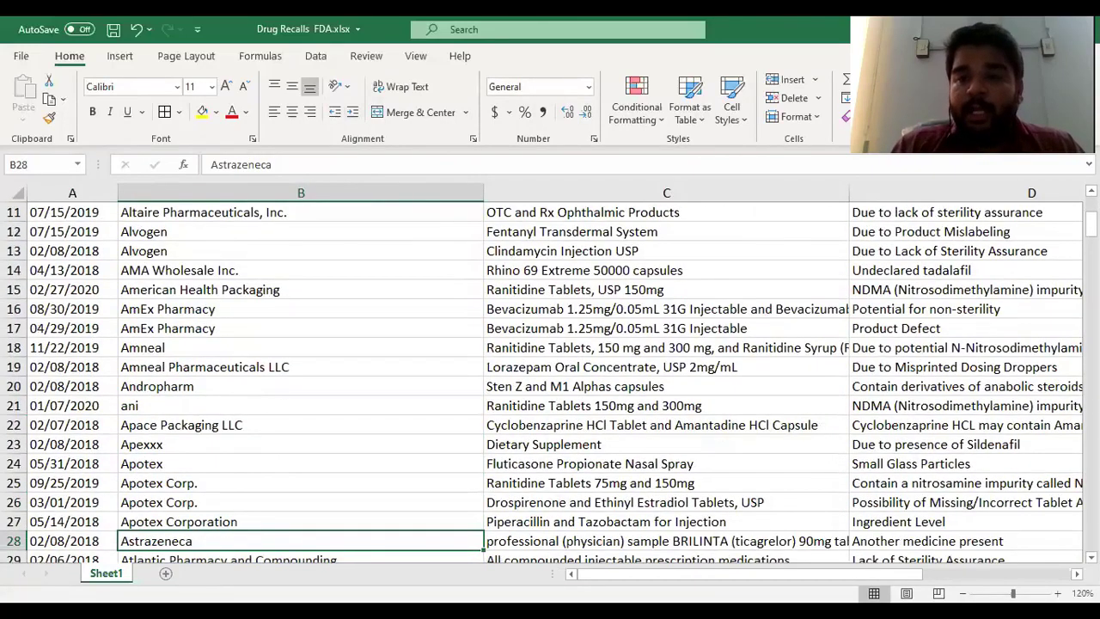
left_click(1031, 129)
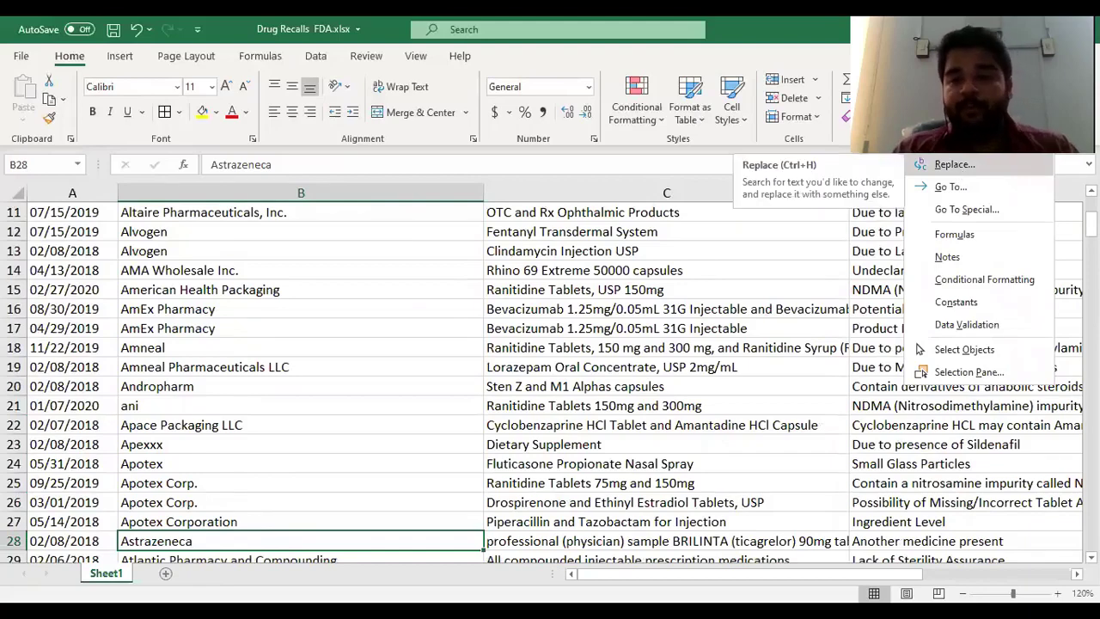
Search for 'Ranid' and step through three Ranitidine matches in the product descriptions.
left_click(950, 141)
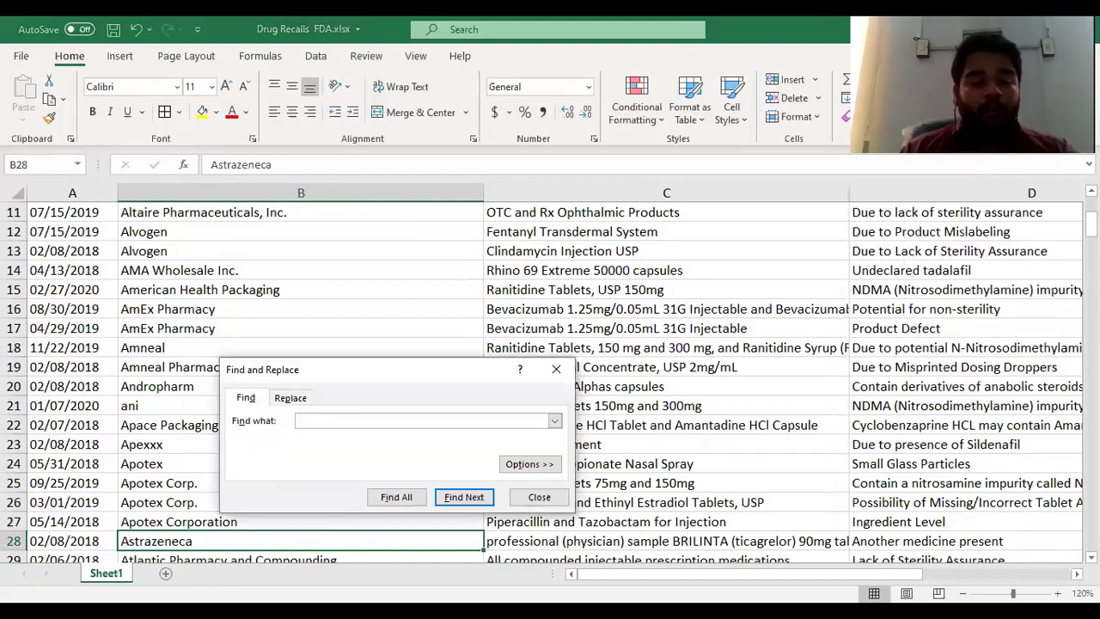
type("Ranid")
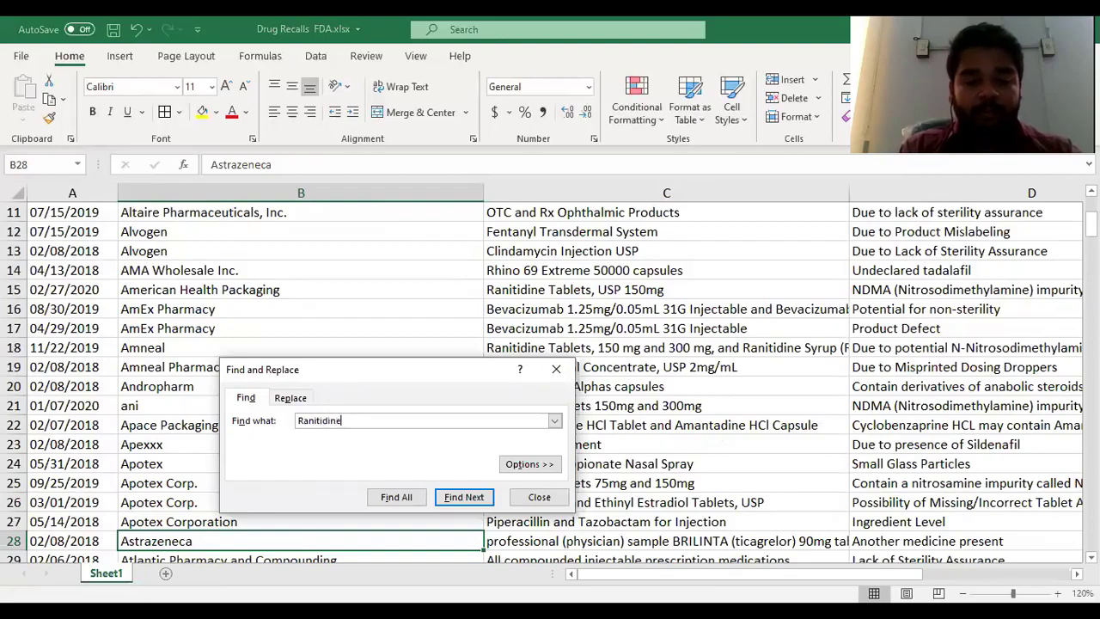
key("Return")
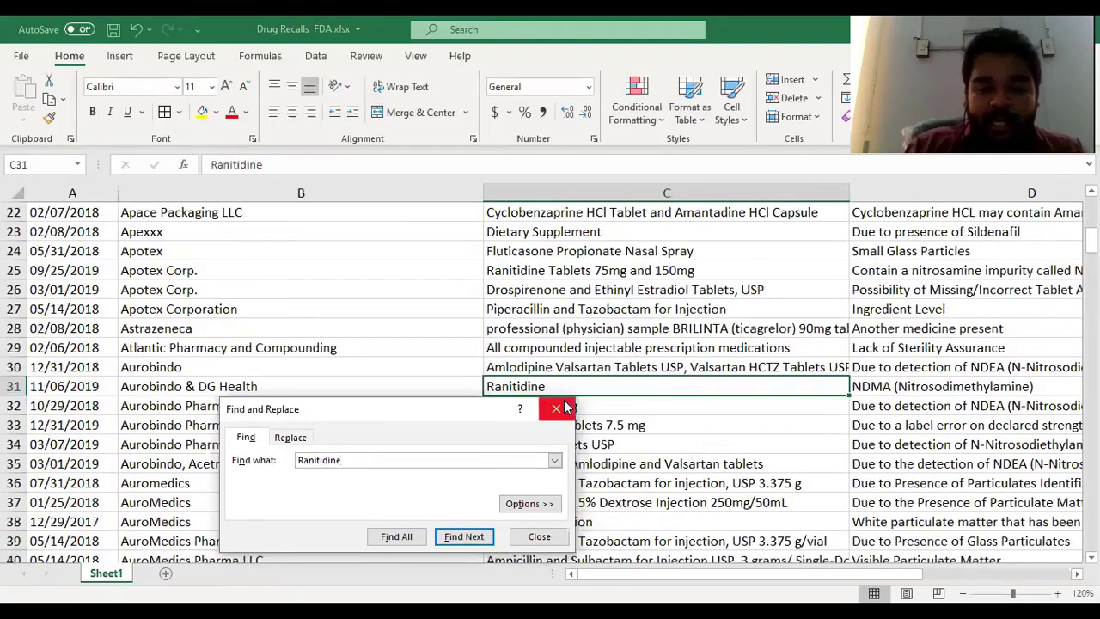
key("Return")
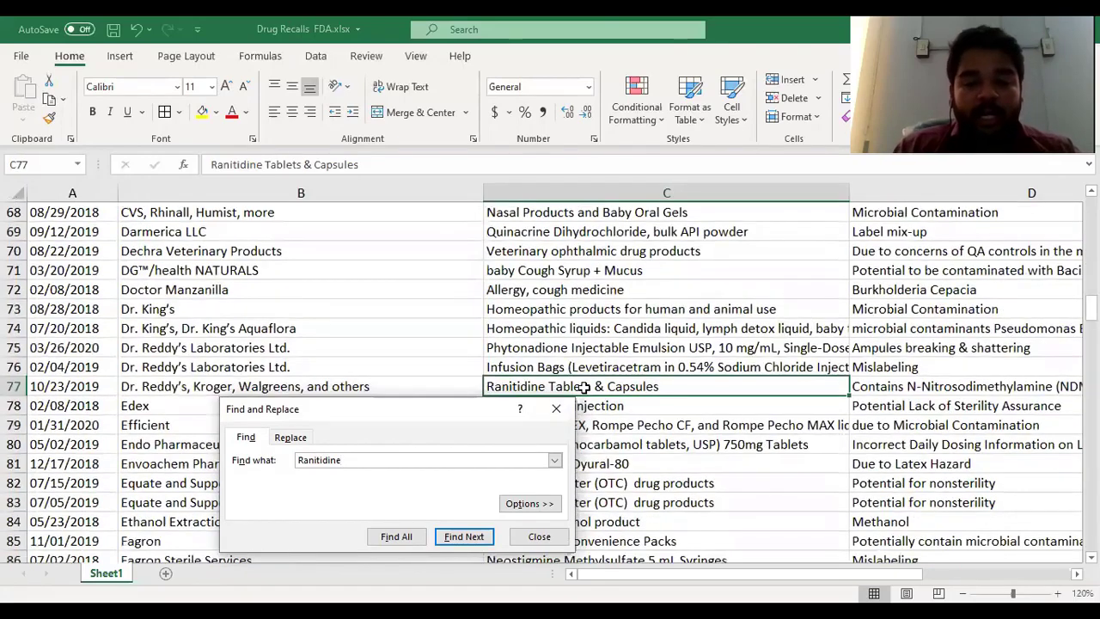
key("Return")
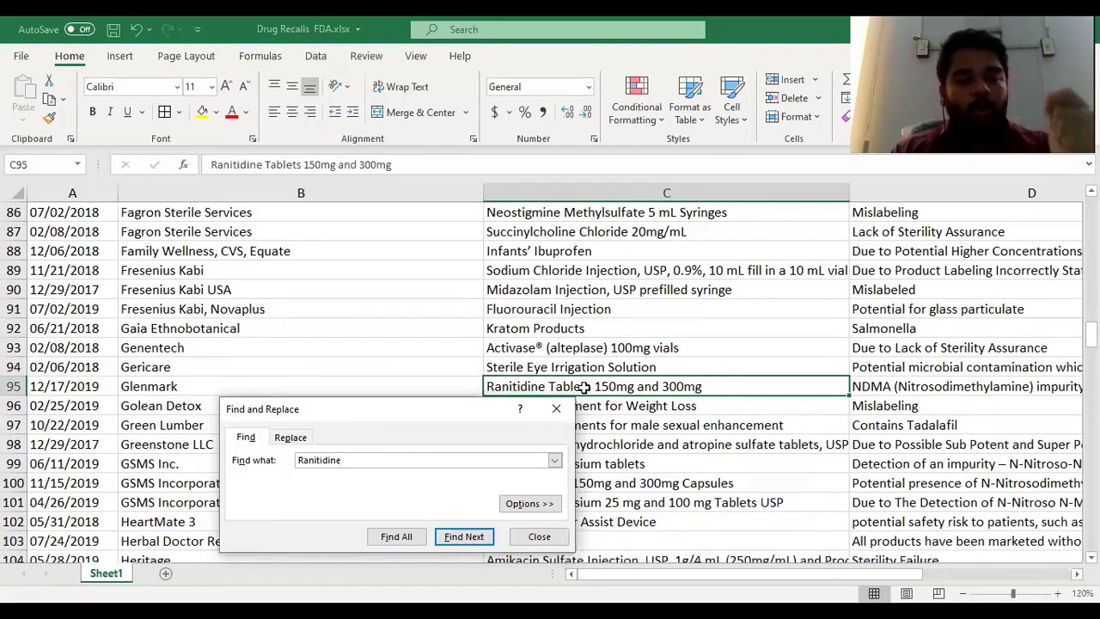
Replace every Ranitidine with Water in the product descriptions.
left_click(291, 438)
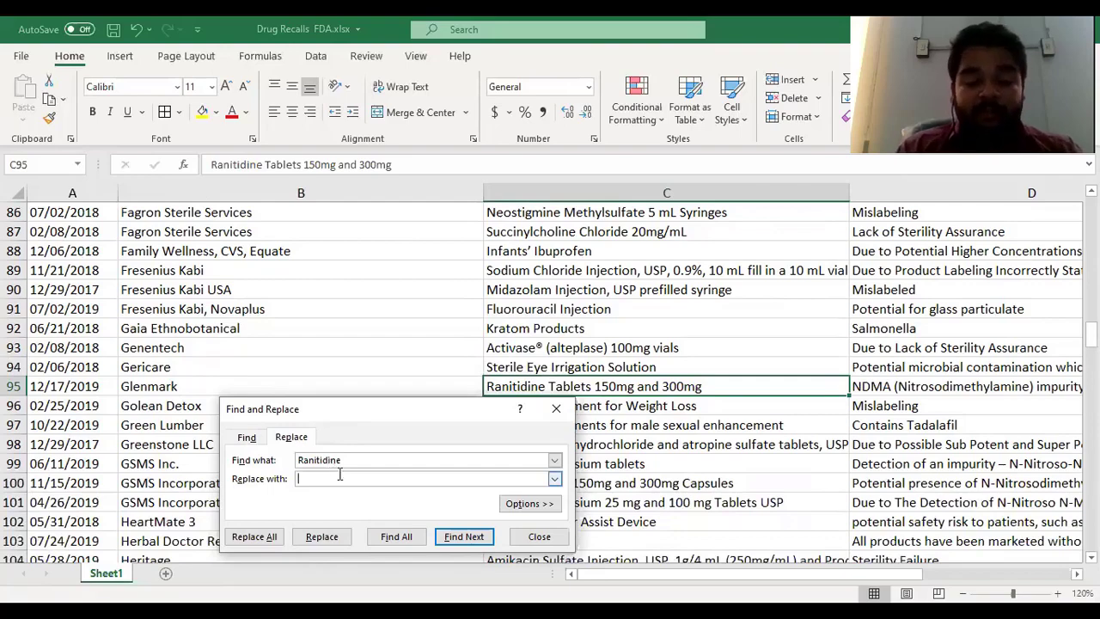
type("Water")
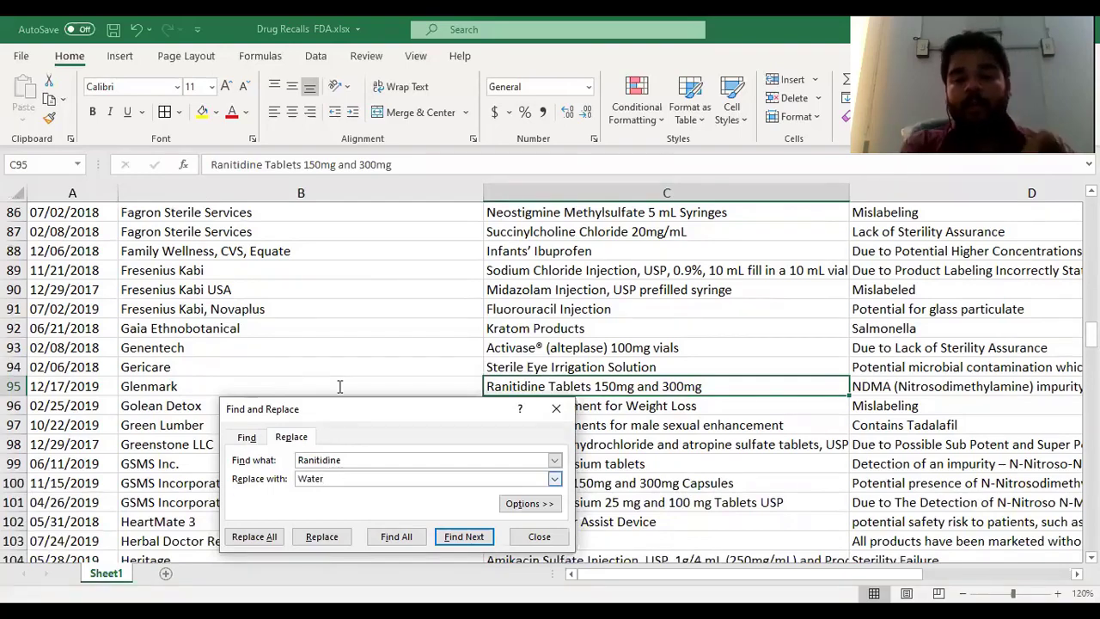
key("Return")
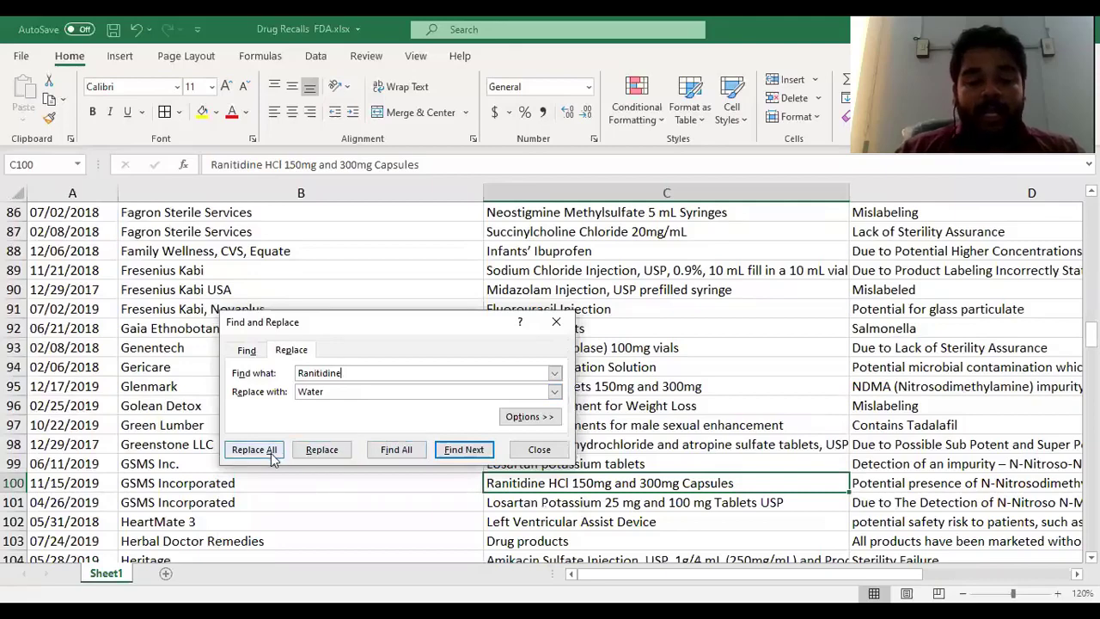
left_click(273, 459)
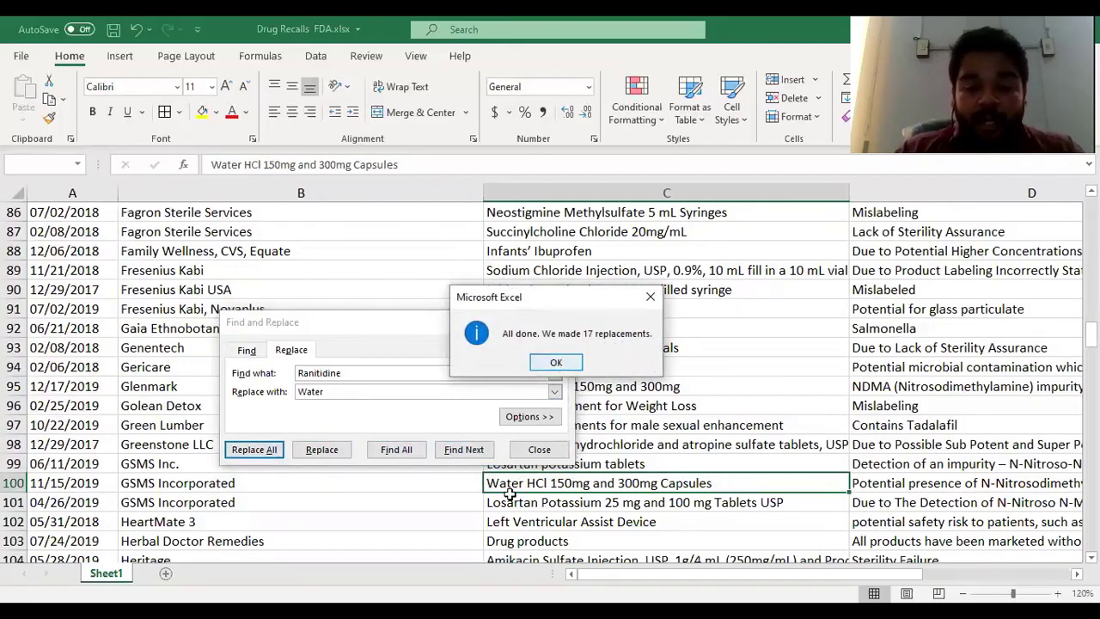
key("Return")
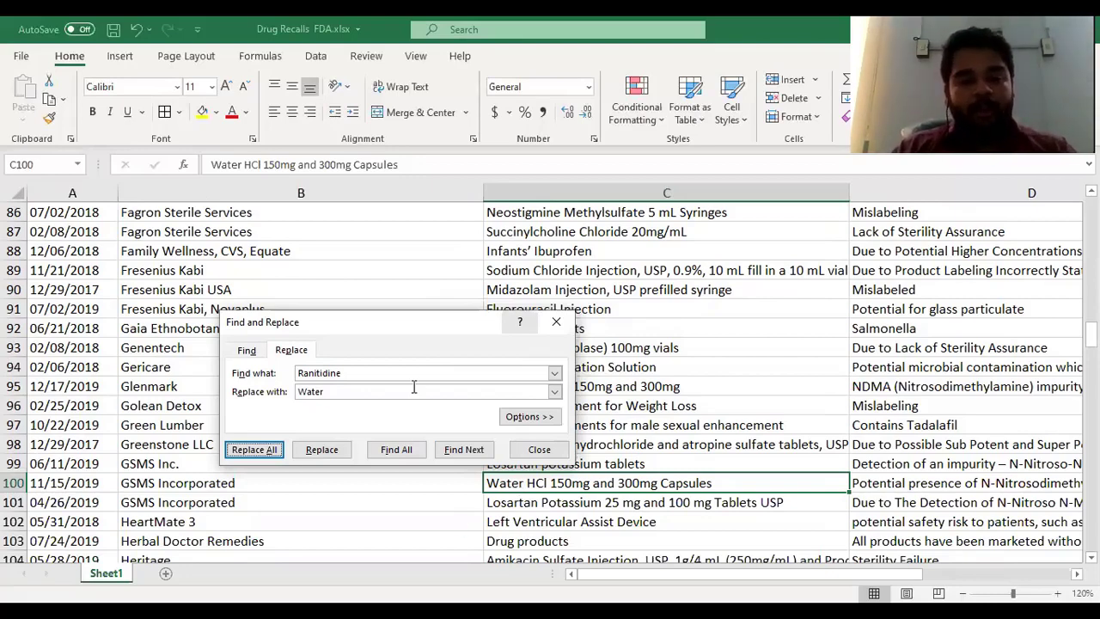
Enter IX as the search term and X as the replacement, then close without replacing.
left_click(437, 374)
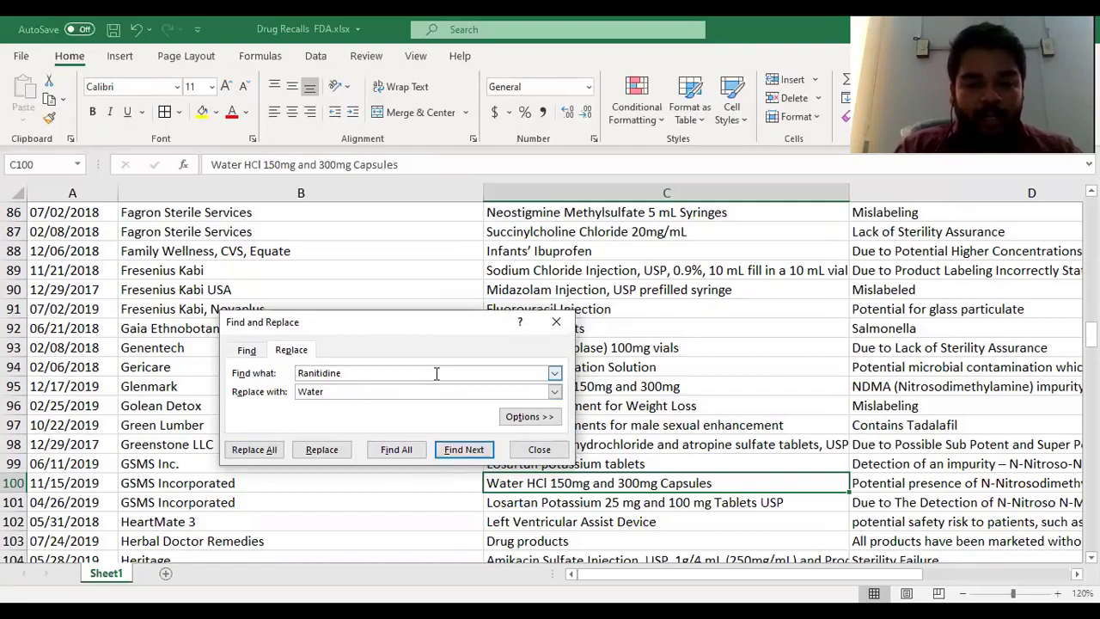
key("BackSpace")
key("BackSpace")
key("BackSpace")
key("BackSpace")
key("BackSpace")
key("BackSpace")
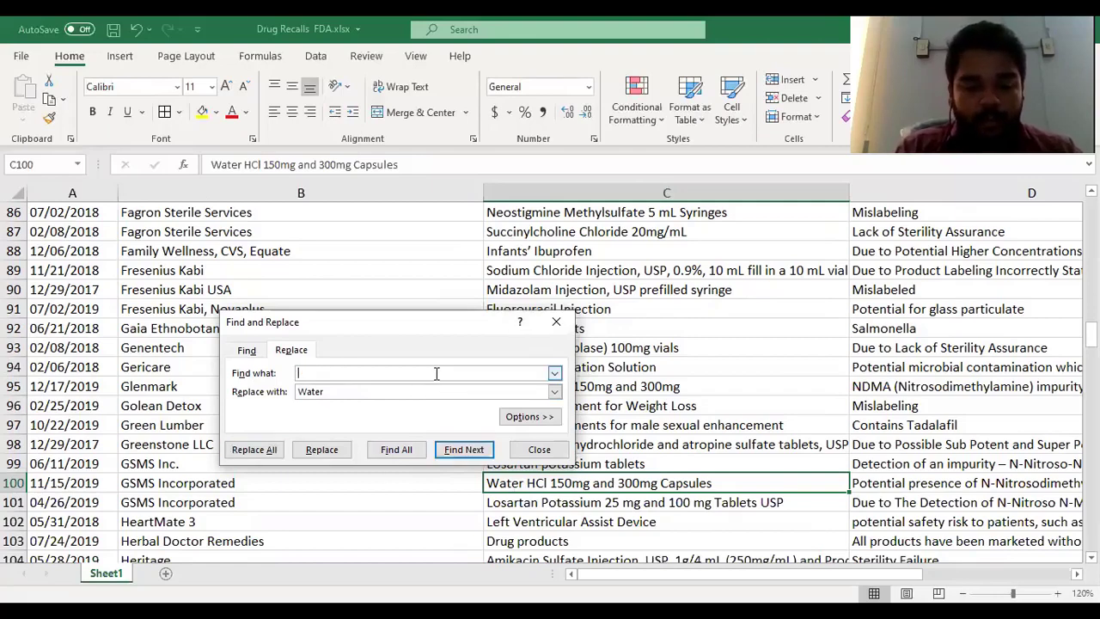
type("IX")
key("Tab")
key("BackSpace")
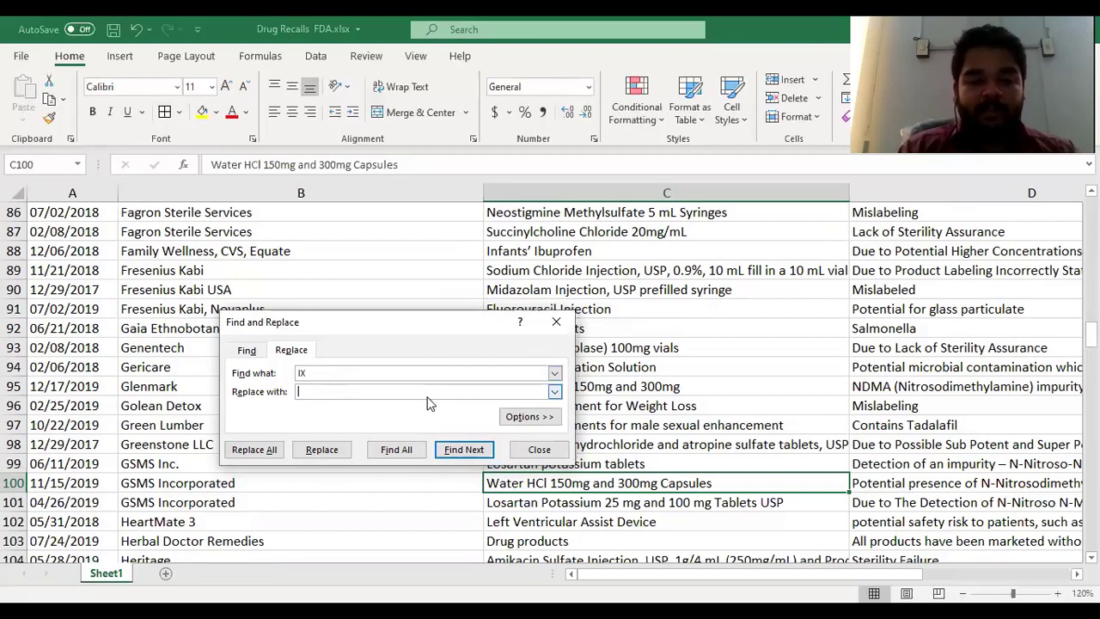
type("X")
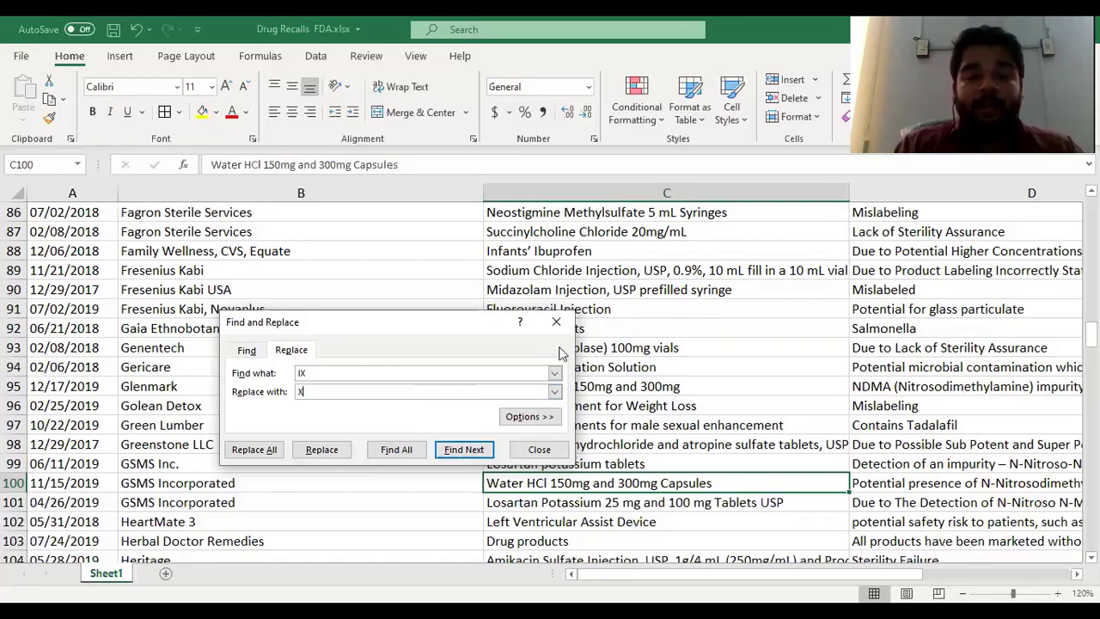
left_click(557, 321)
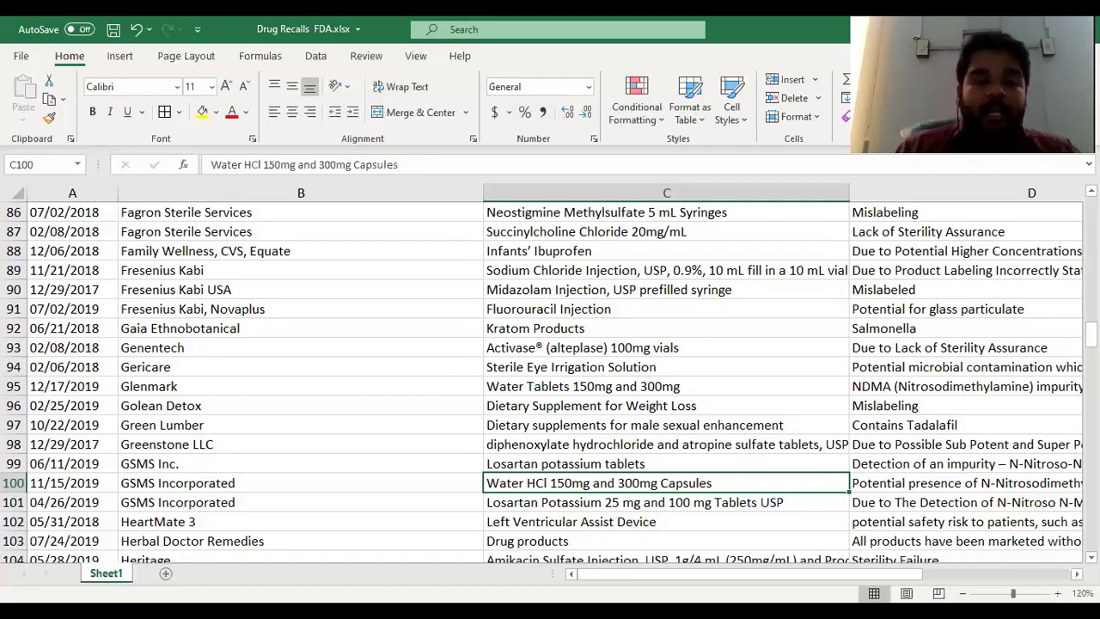
Rename Sheet1 to 'MSQ Officed 01'.
right_click(110, 573)
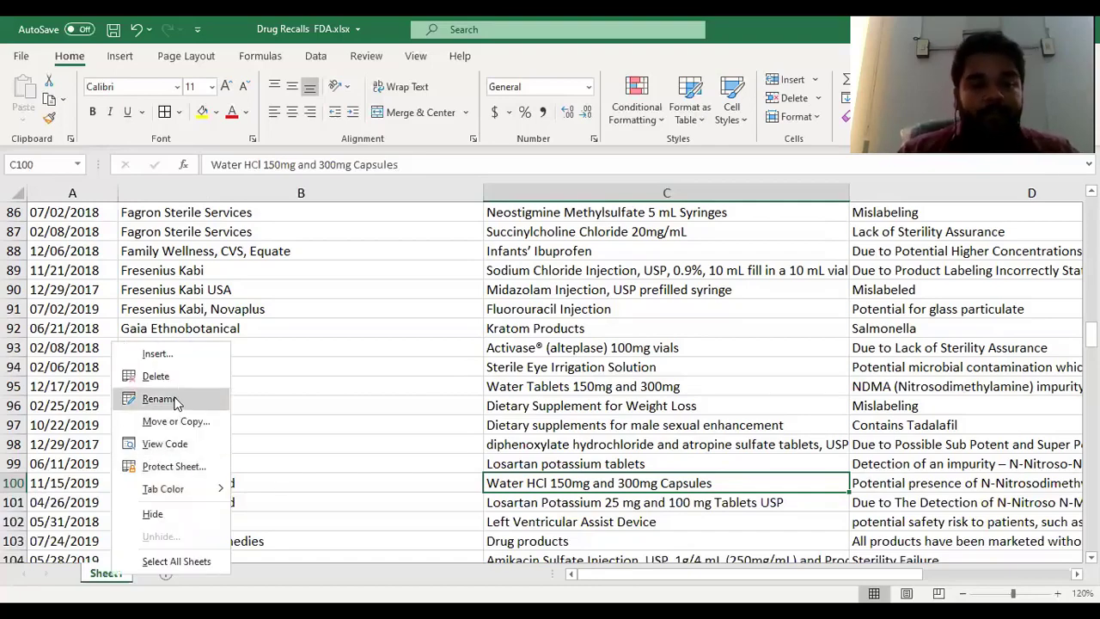
left_click(159, 399)
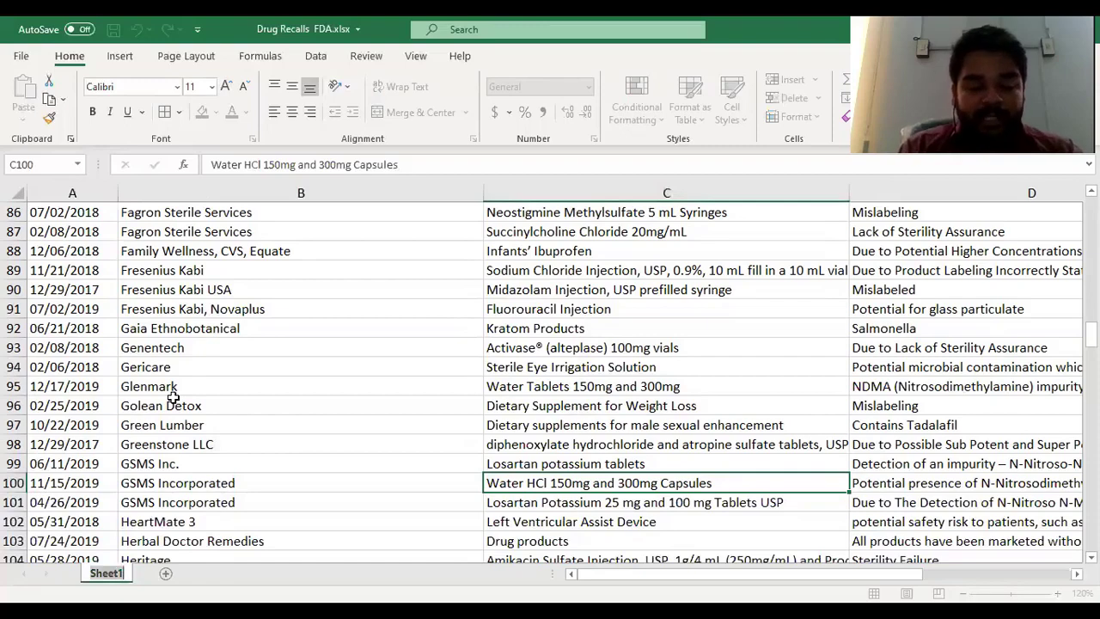
type("MSQ")
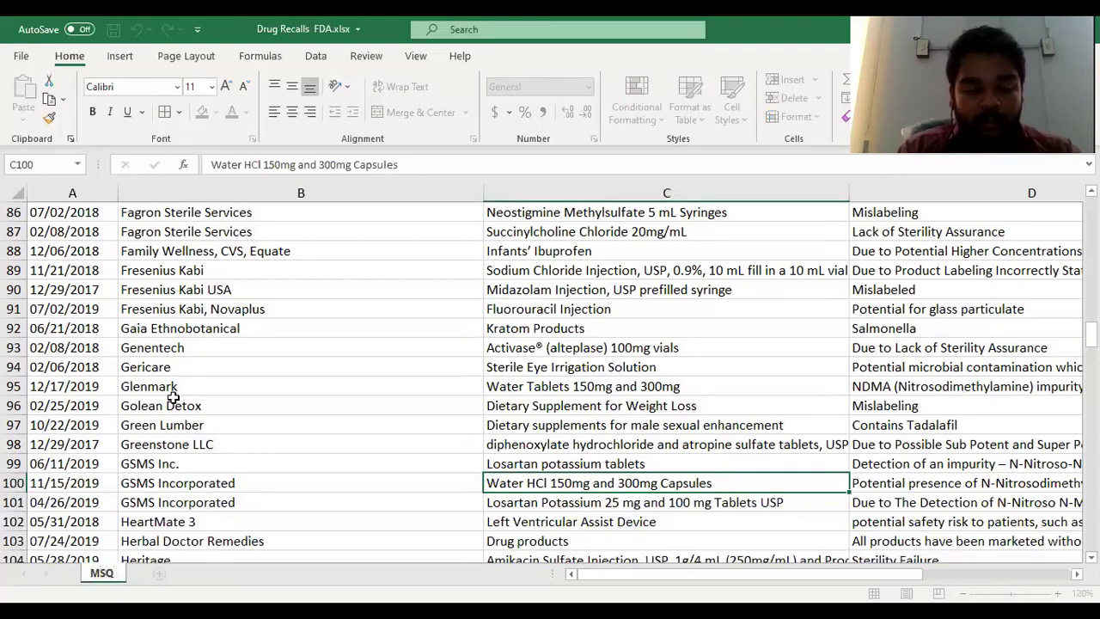
type(" Officed 01")
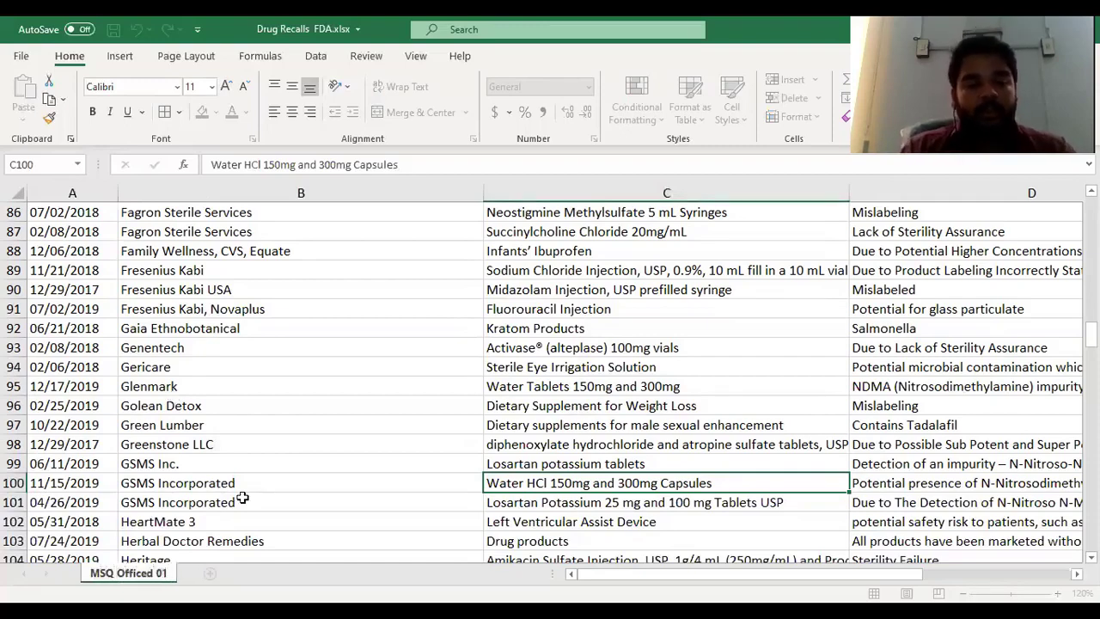
left_click(243, 499)
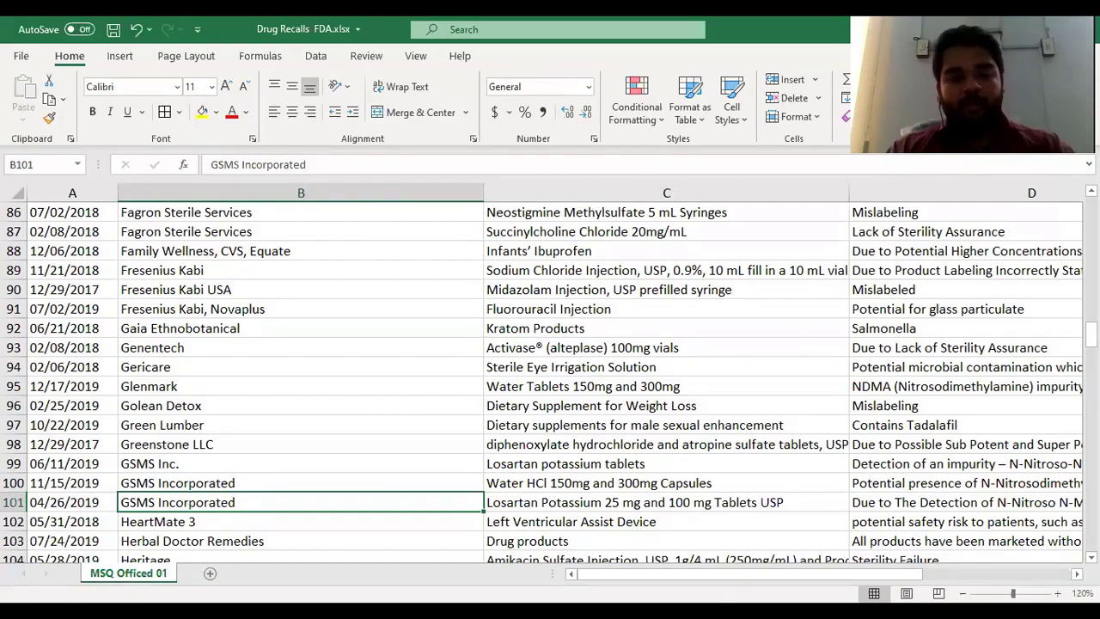
Create a copy of the sheet, producing 'MSQ Officed 01 (2)'.
right_click(154, 573)
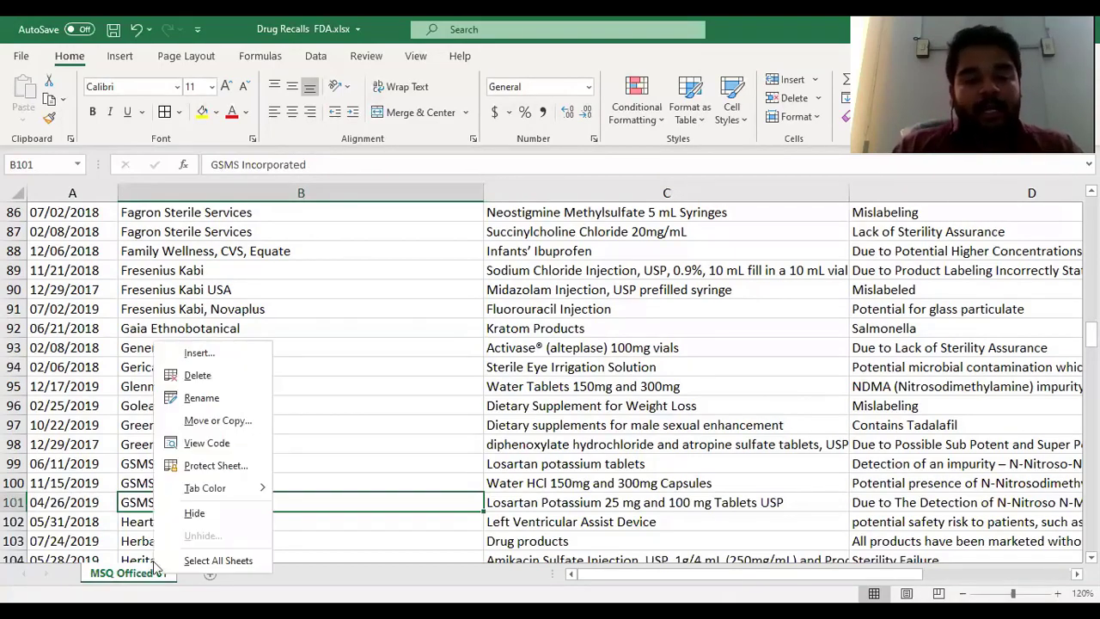
left_click(216, 421)
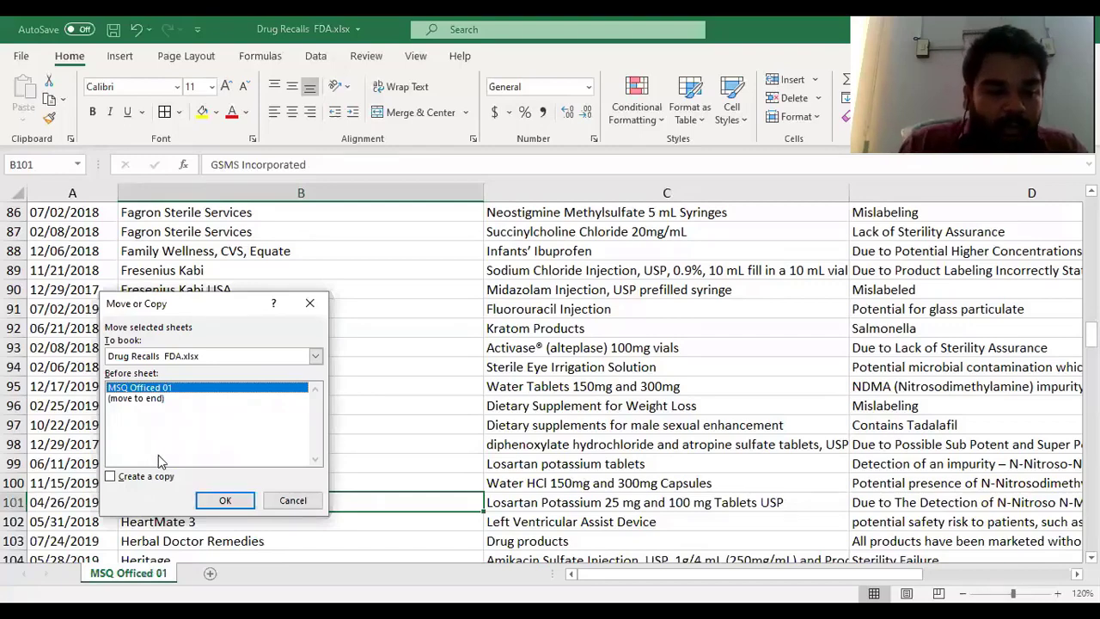
left_click(112, 478)
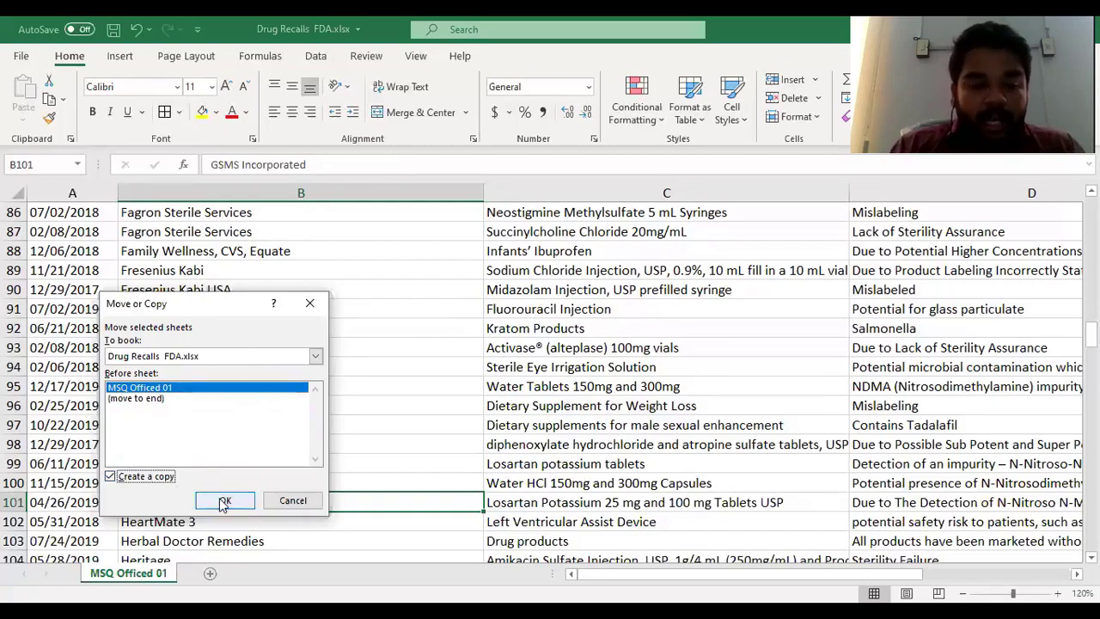
left_click(221, 501)
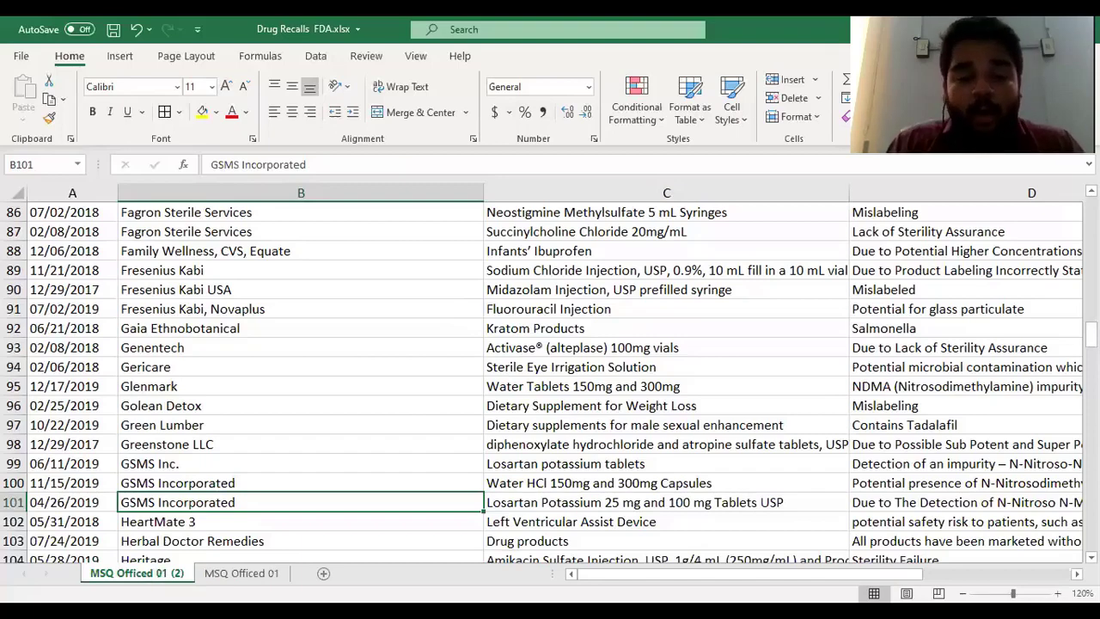
Check both sheets, then open and cancel Move or Copy on the duplicate without changes.
left_click(241, 573)
left_click(136, 572)
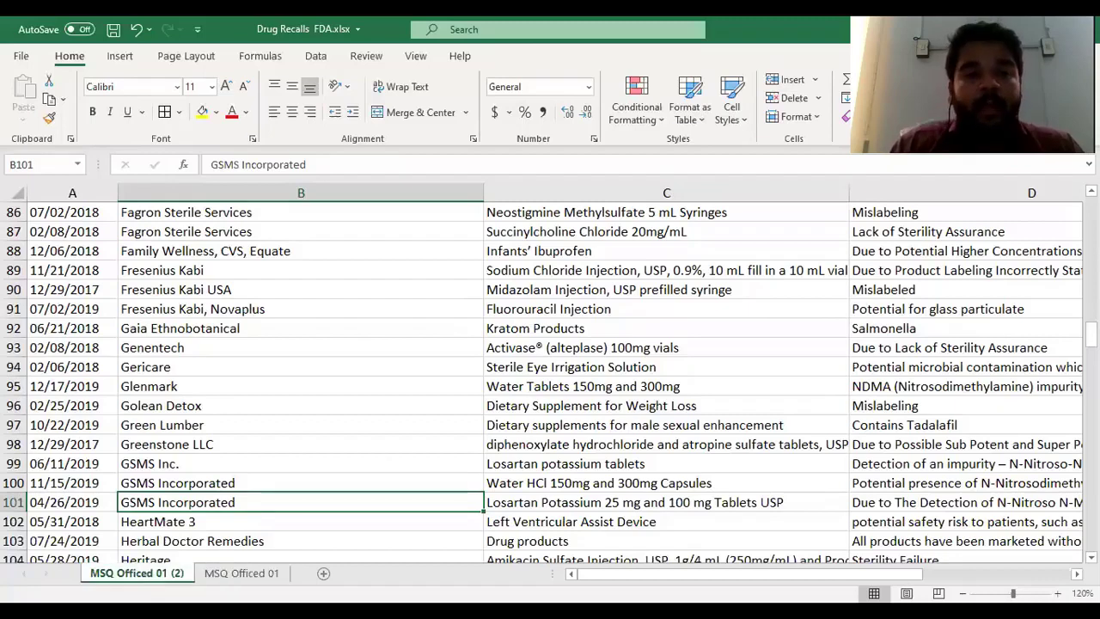
right_click(160, 573)
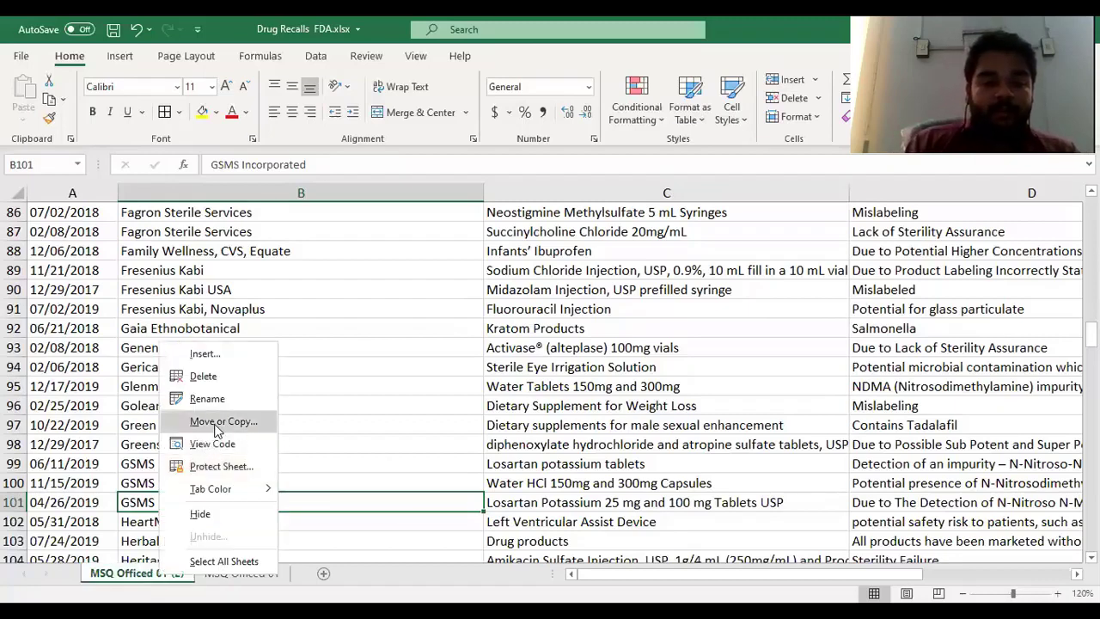
left_click(221, 422)
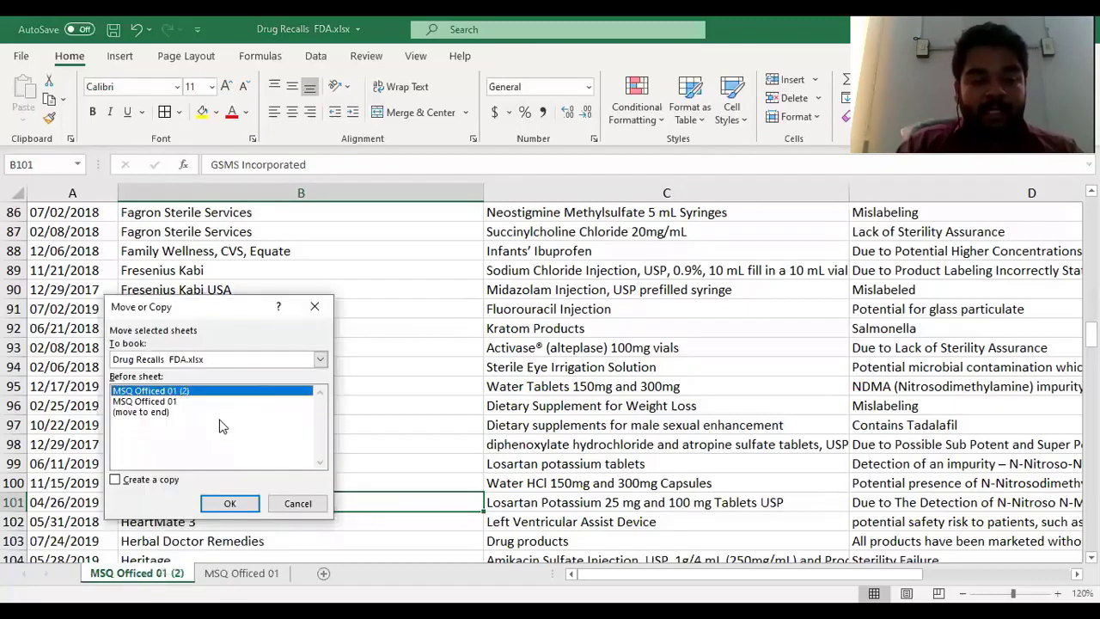
left_click(298, 504)
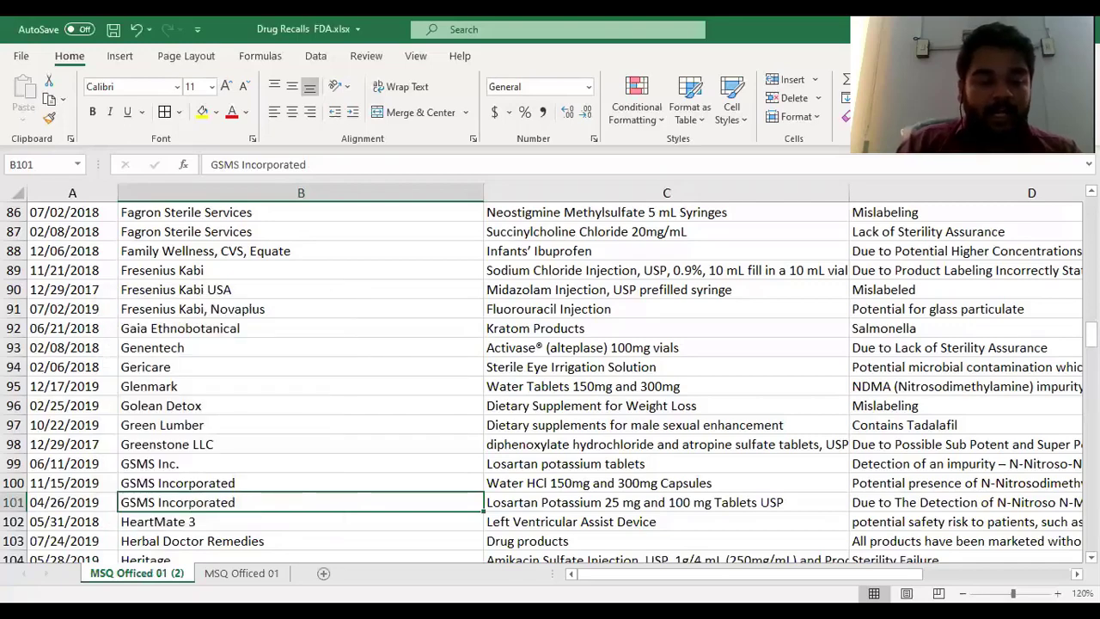
Rename the duplicate sheet to 'Editing'.
right_click(163, 573)
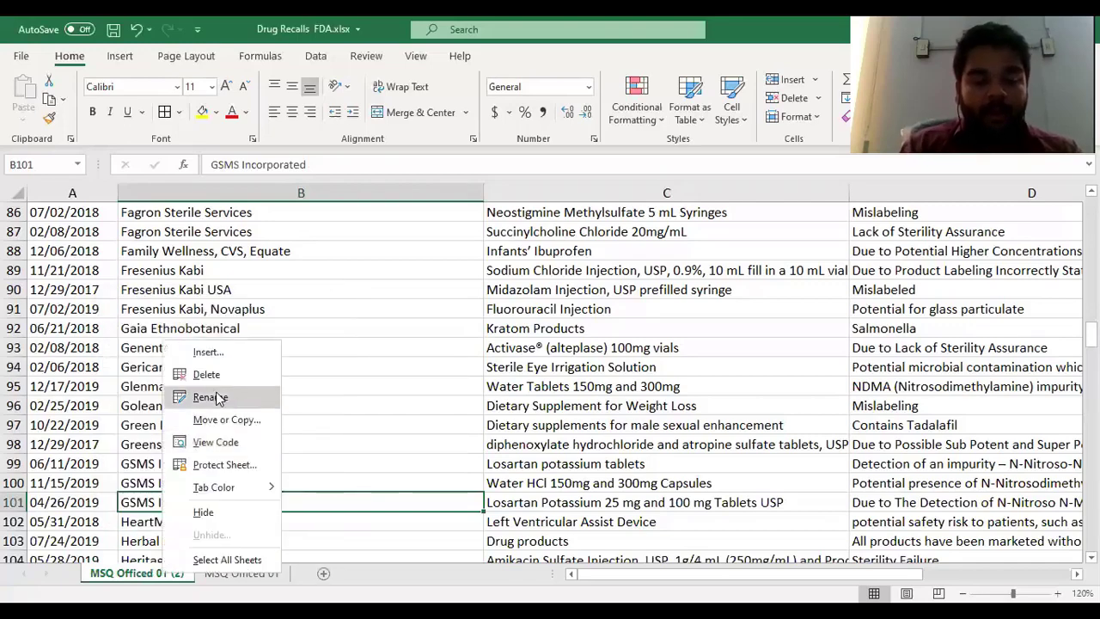
left_click(219, 398)
type("Editing")
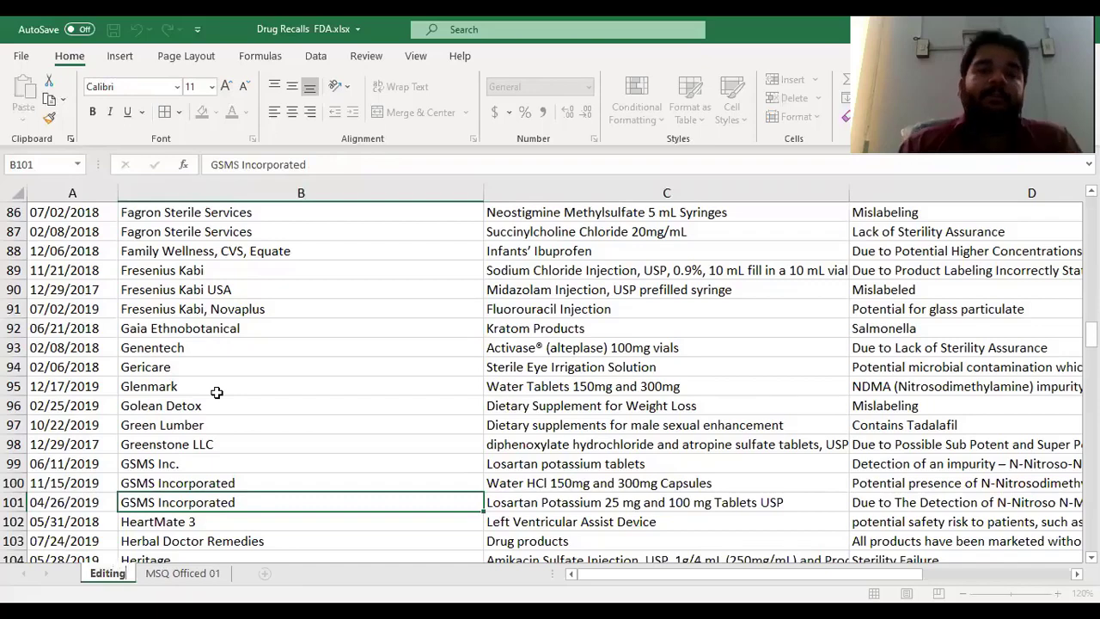
left_click(233, 462)
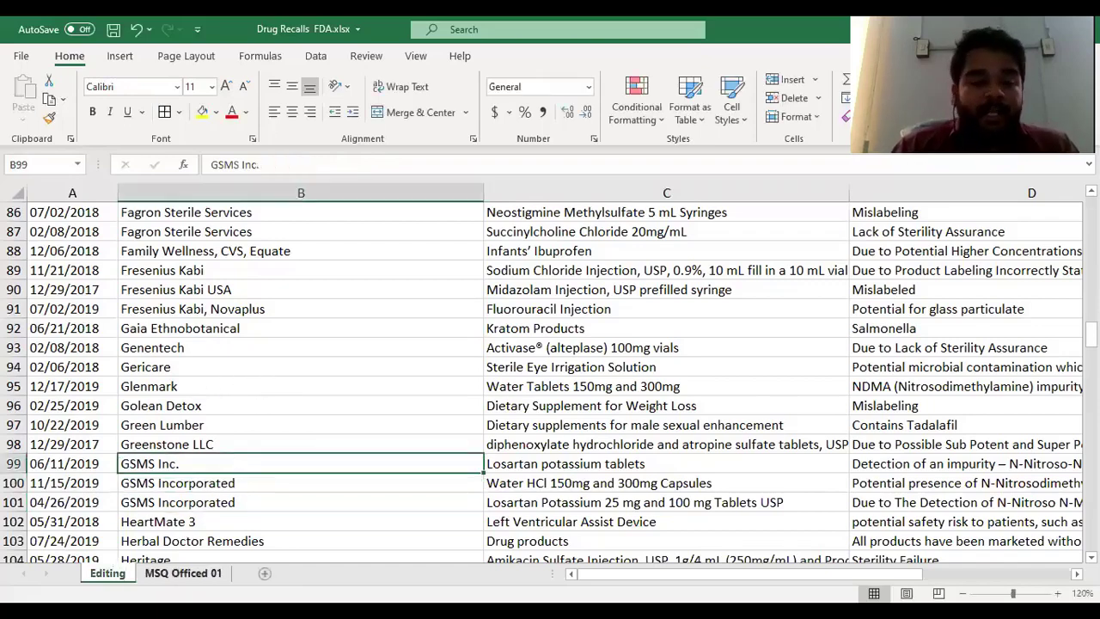
Delete the Editing sheet permanently and add a new blank worksheet.
key("ctrl+Page_Down")
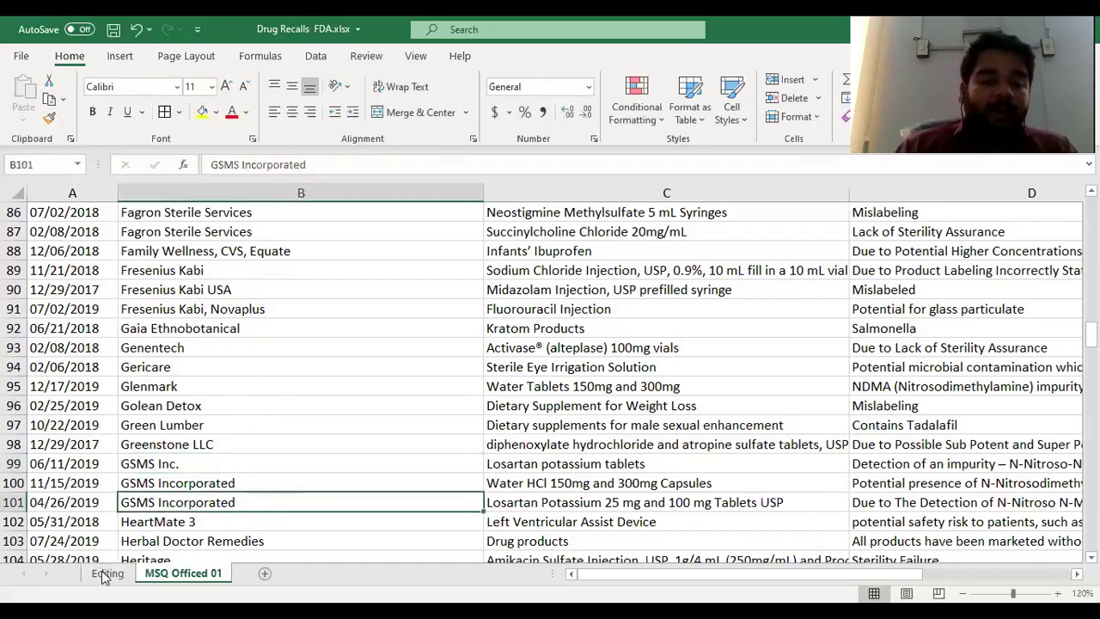
left_click(104, 574)
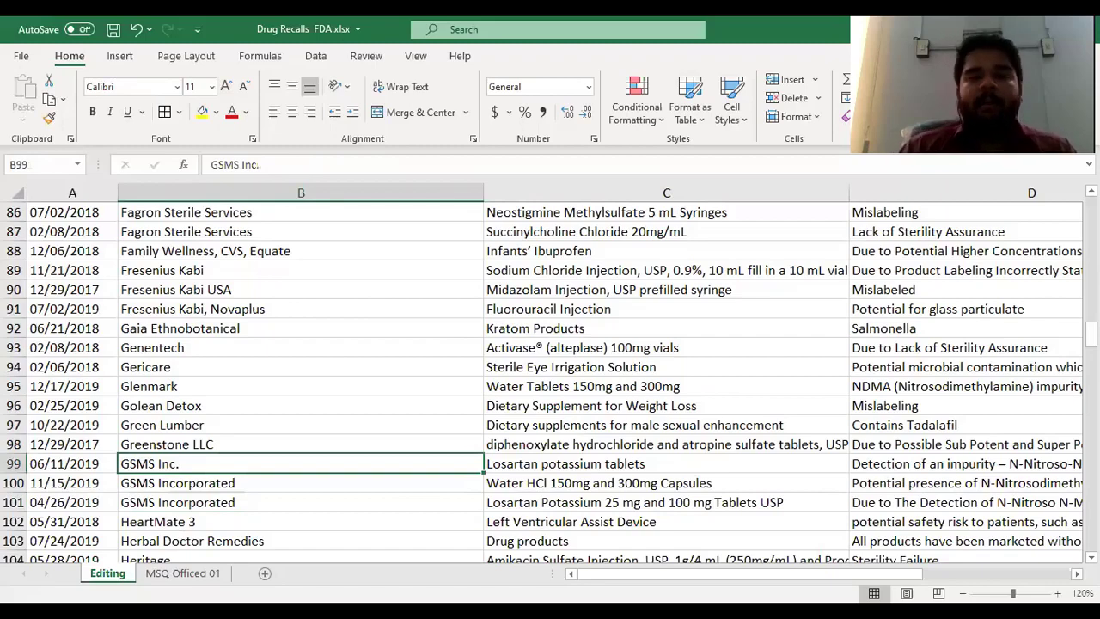
right_click(108, 573)
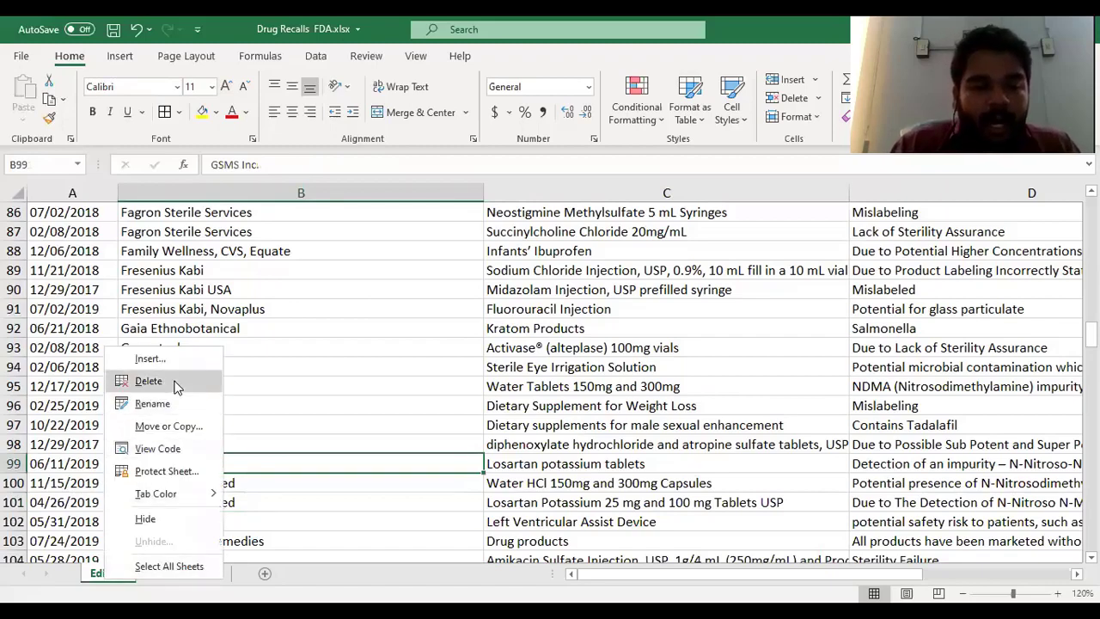
left_click(176, 384)
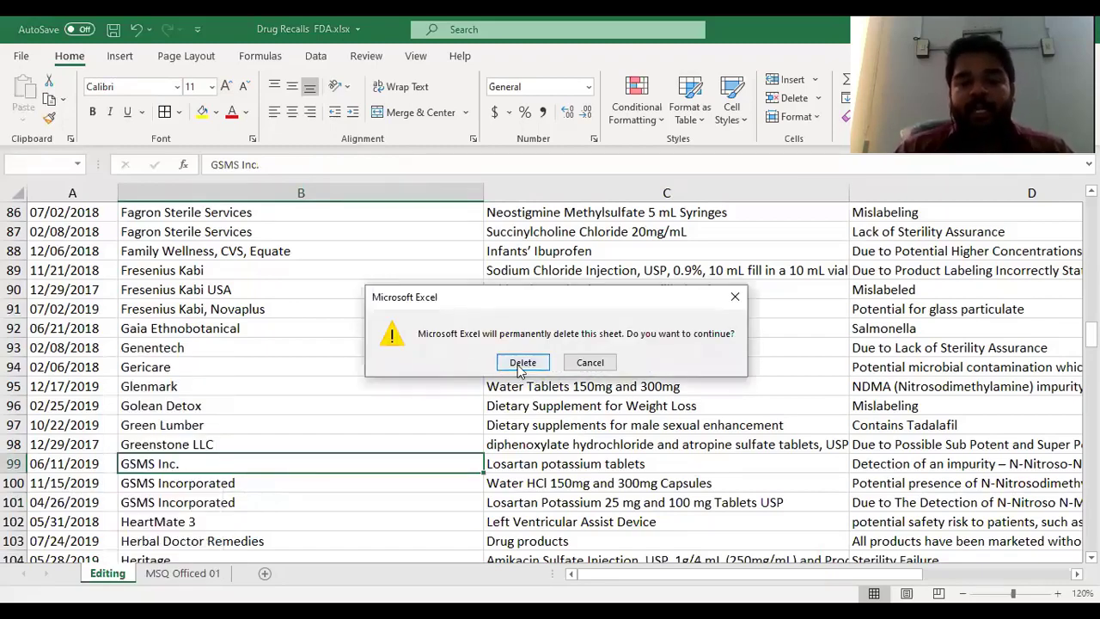
left_click(522, 362)
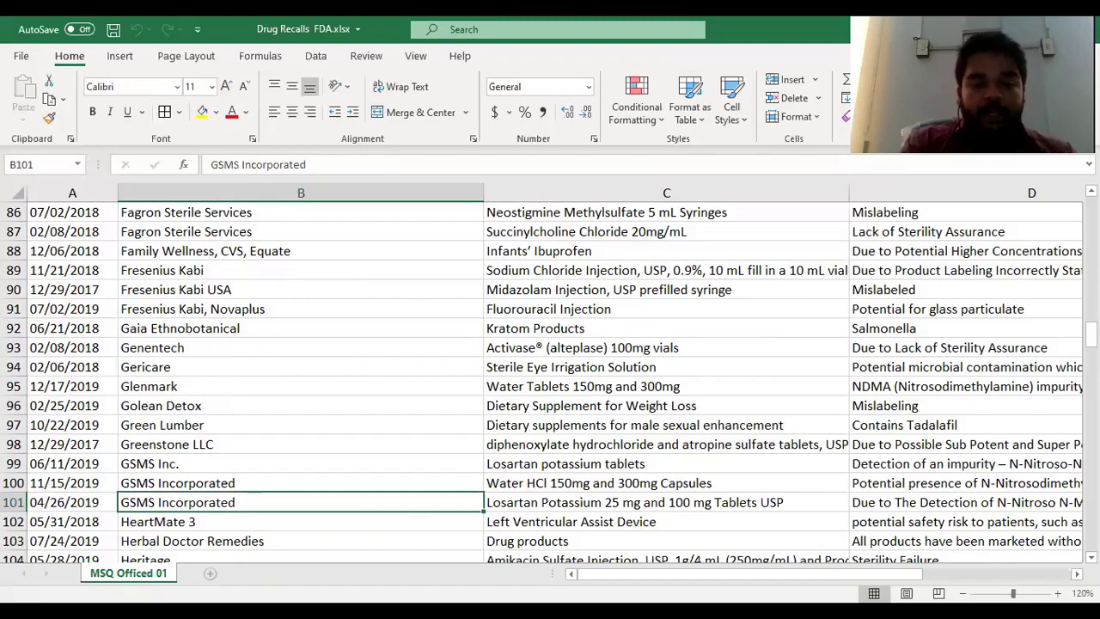
left_click(210, 574)
Return from blank Sheet2 to cell A1, then to MSQ Officed 01 with Insert options shown.
left_click(384, 269)
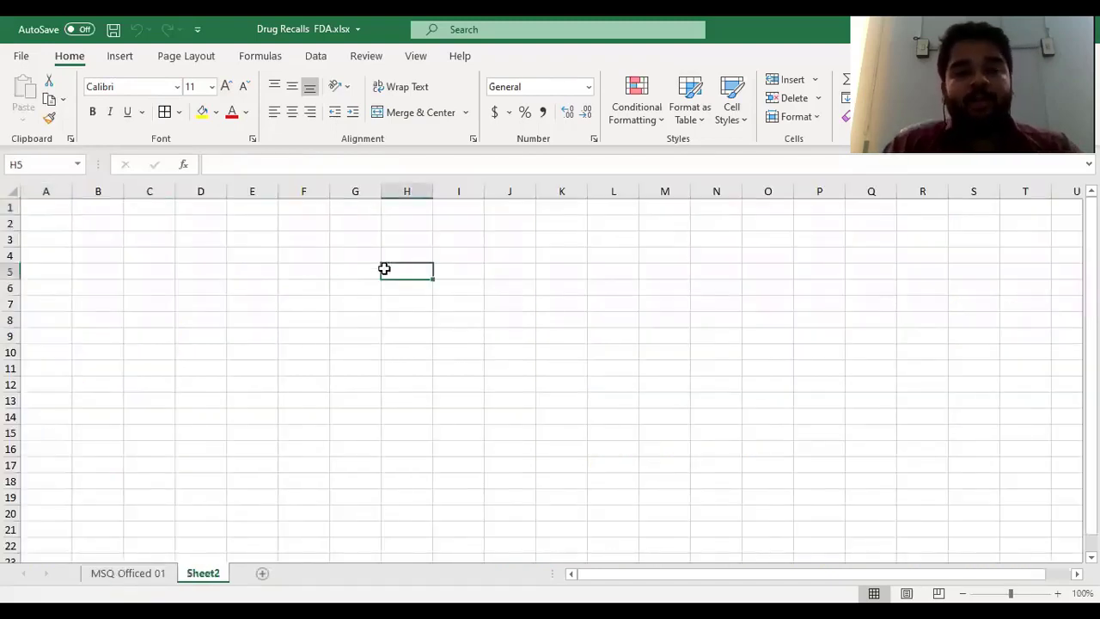
key("Left")
key("Left")
key("Left")
key("Left")
key("Up")
key("Up")
key("Up")
key("Up")
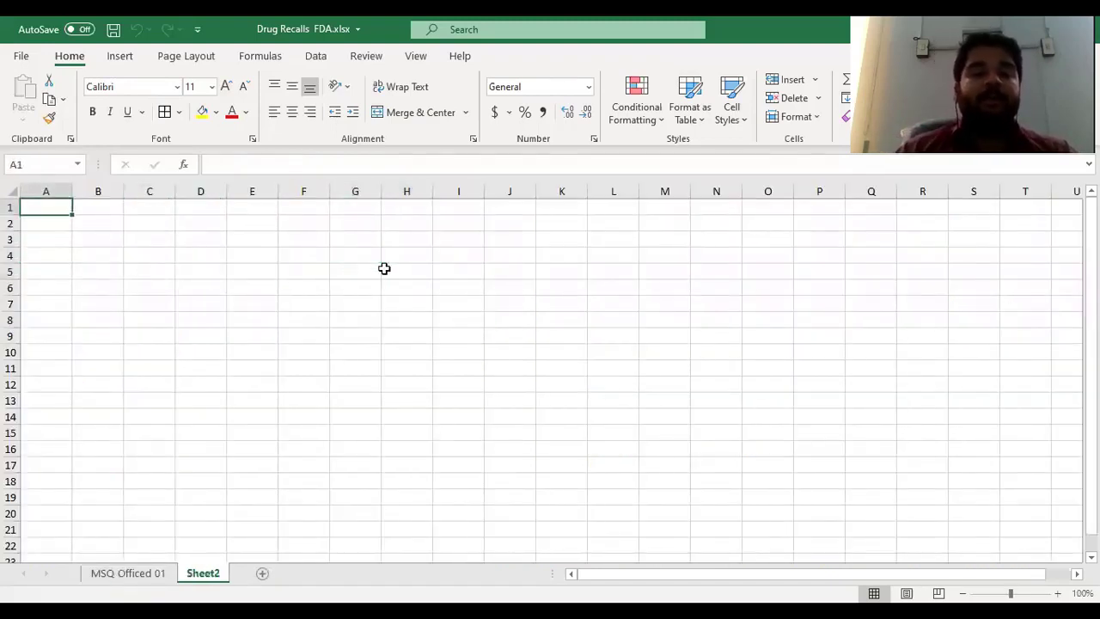
key("ctrl+Page_Up")
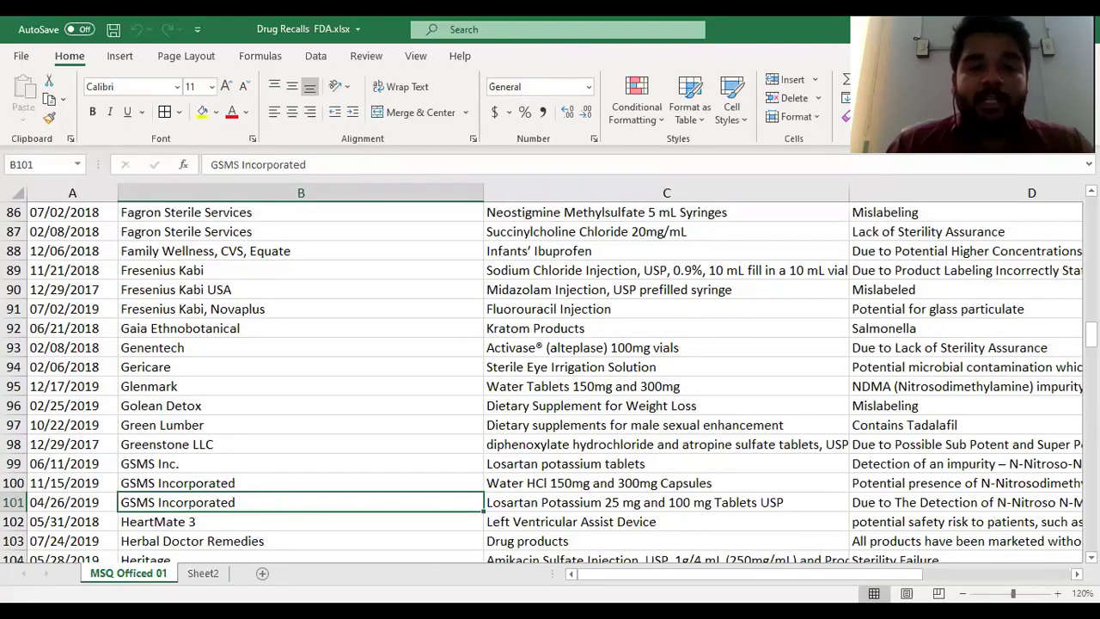
left_click(129, 58)
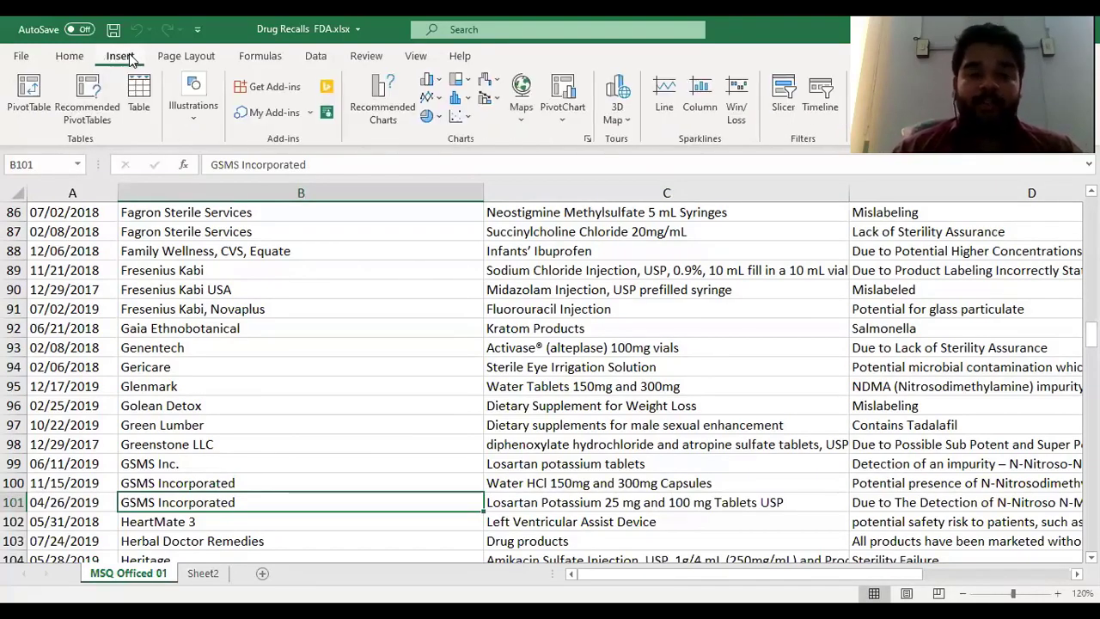